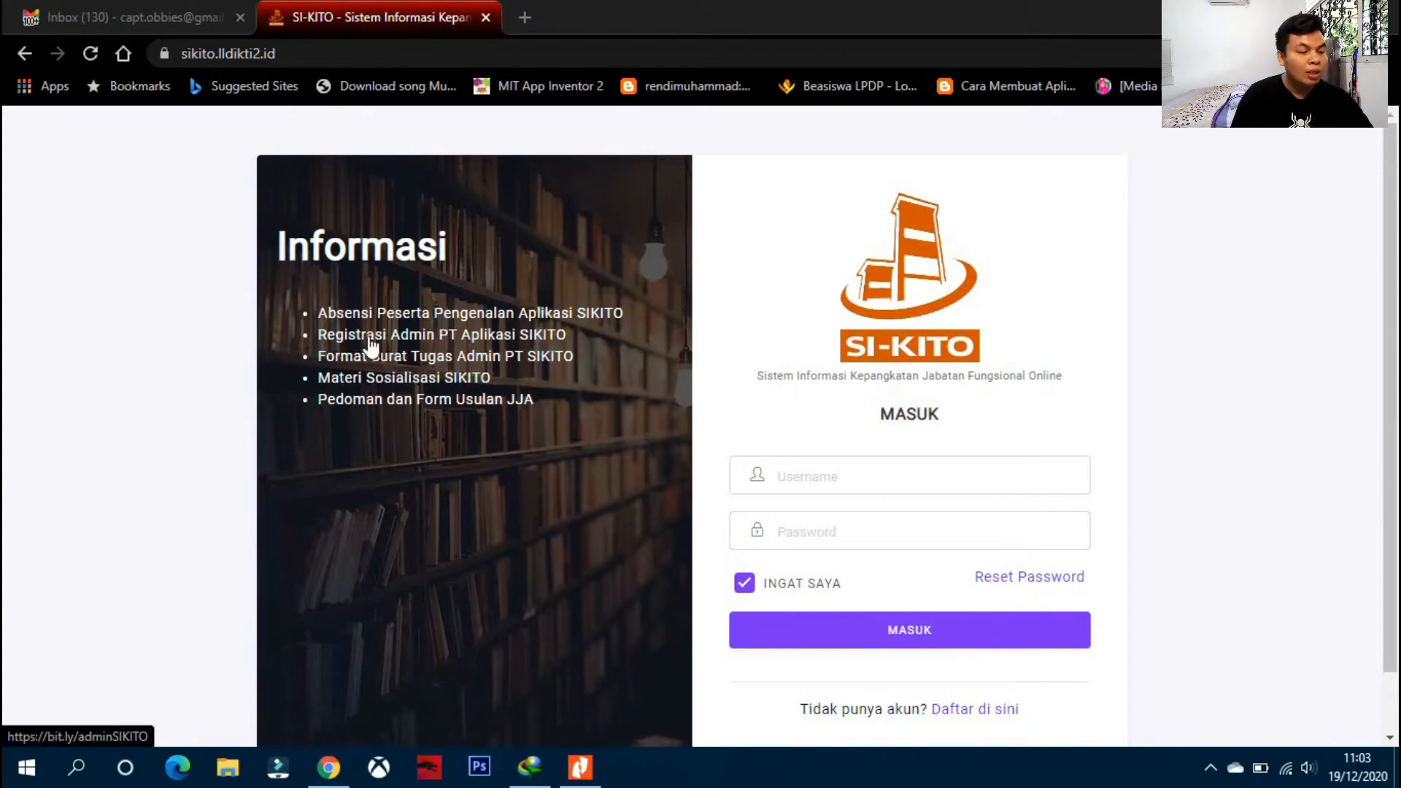
# - Open the REGISTRASI ADMIN PT APLIKASI SI KITO Google Form in a new tab, scroll through it, and return to SI-KITO
pyautogui.rightClick(467, 333)
pyautogui.click(479, 349)
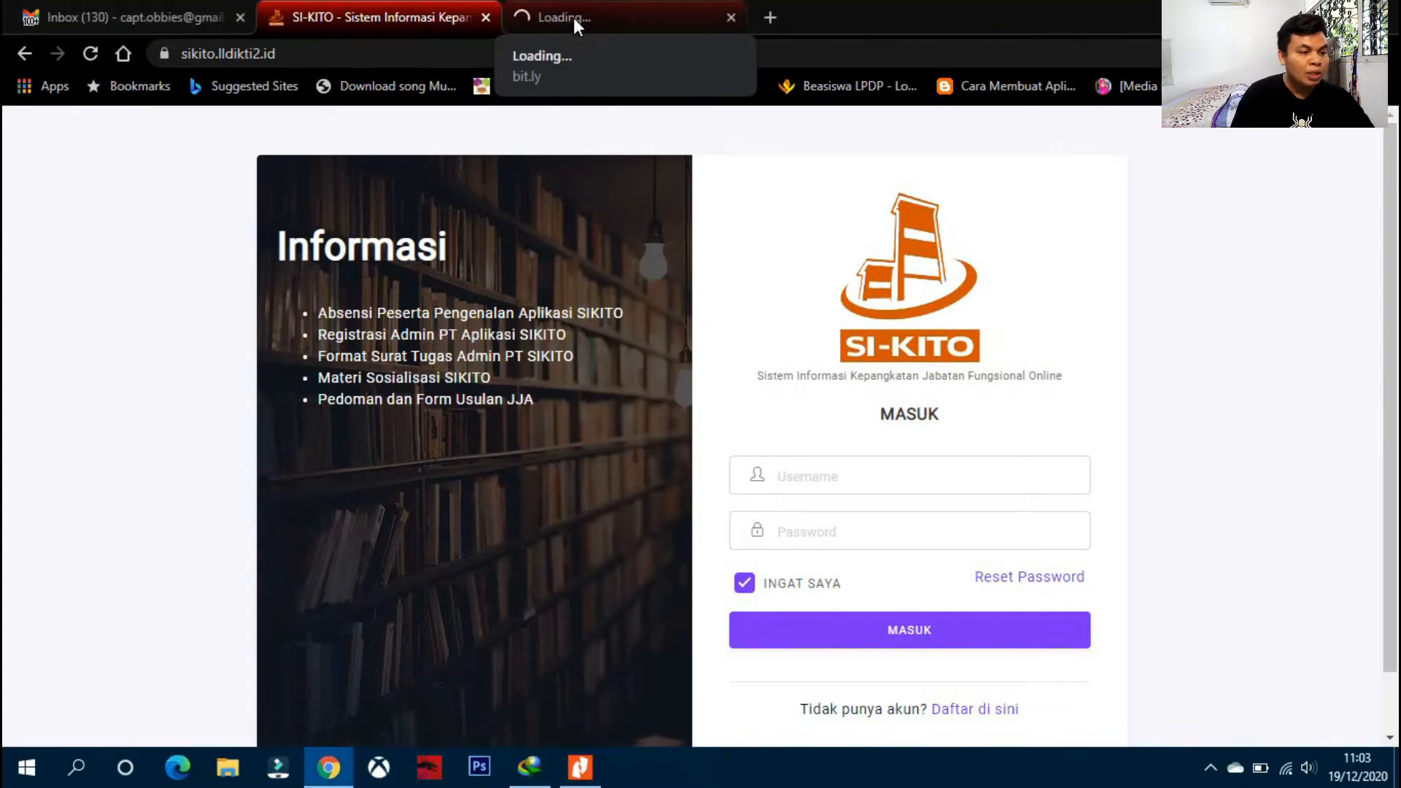
pyautogui.click(574, 18)
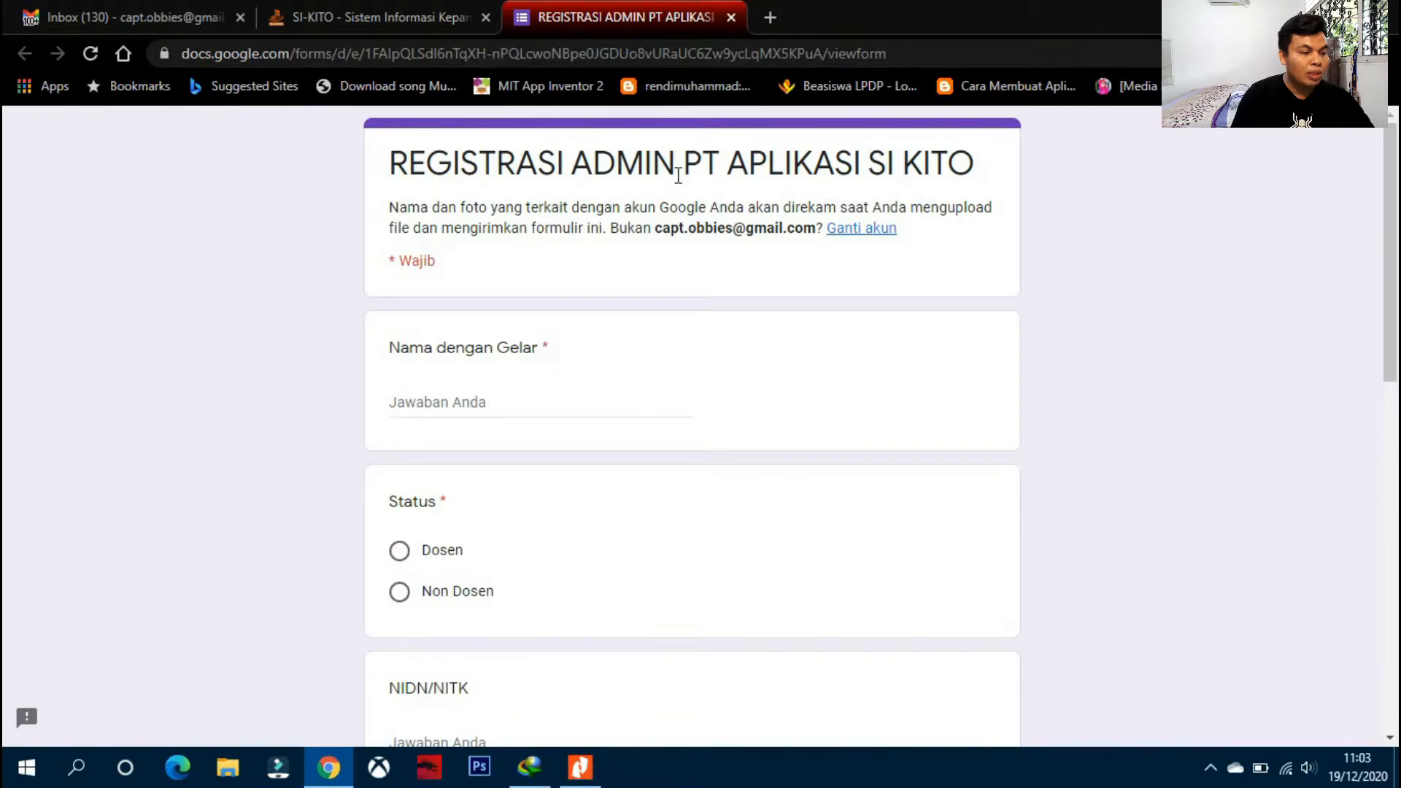
pyautogui.scroll(-7, 751, 292)
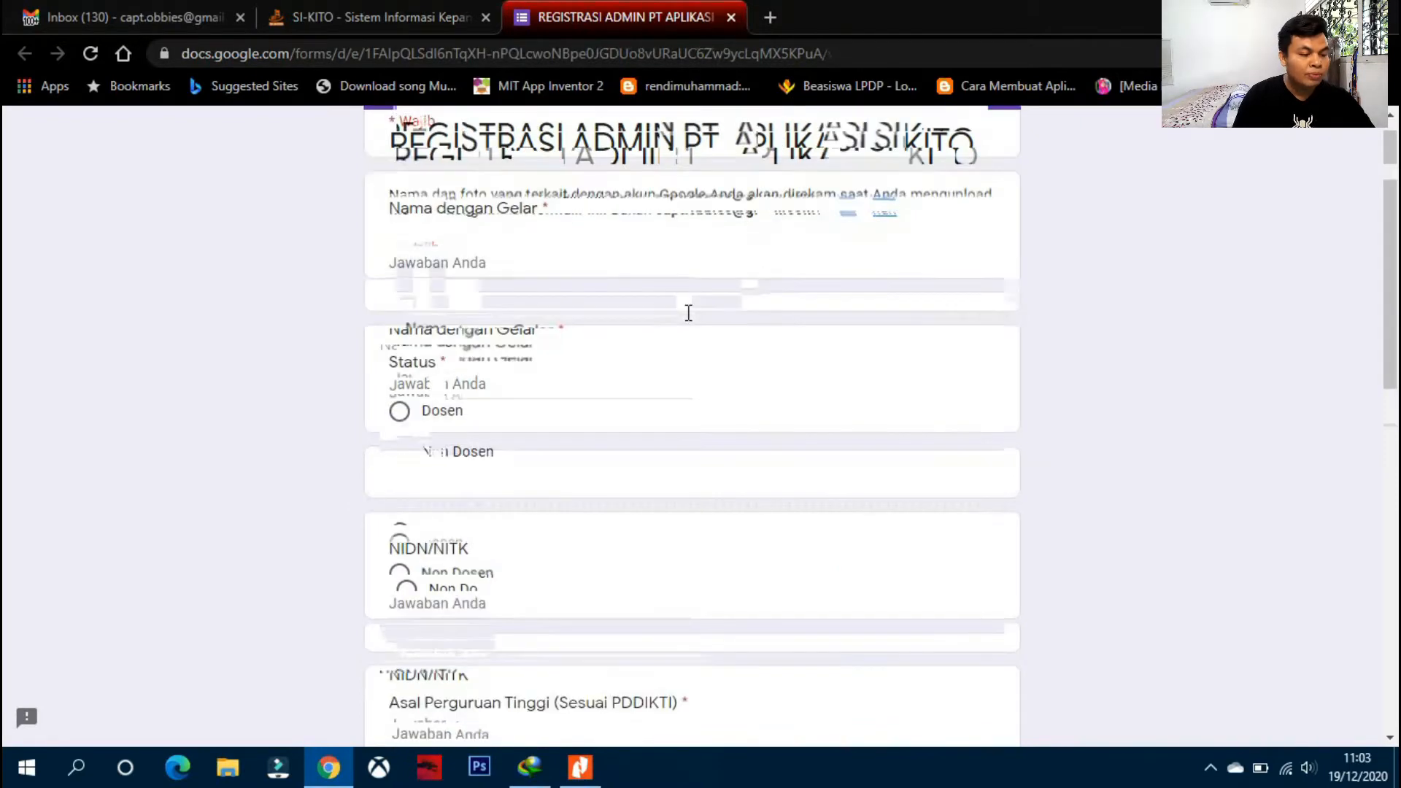
pyautogui.scroll(-5, 685, 314)
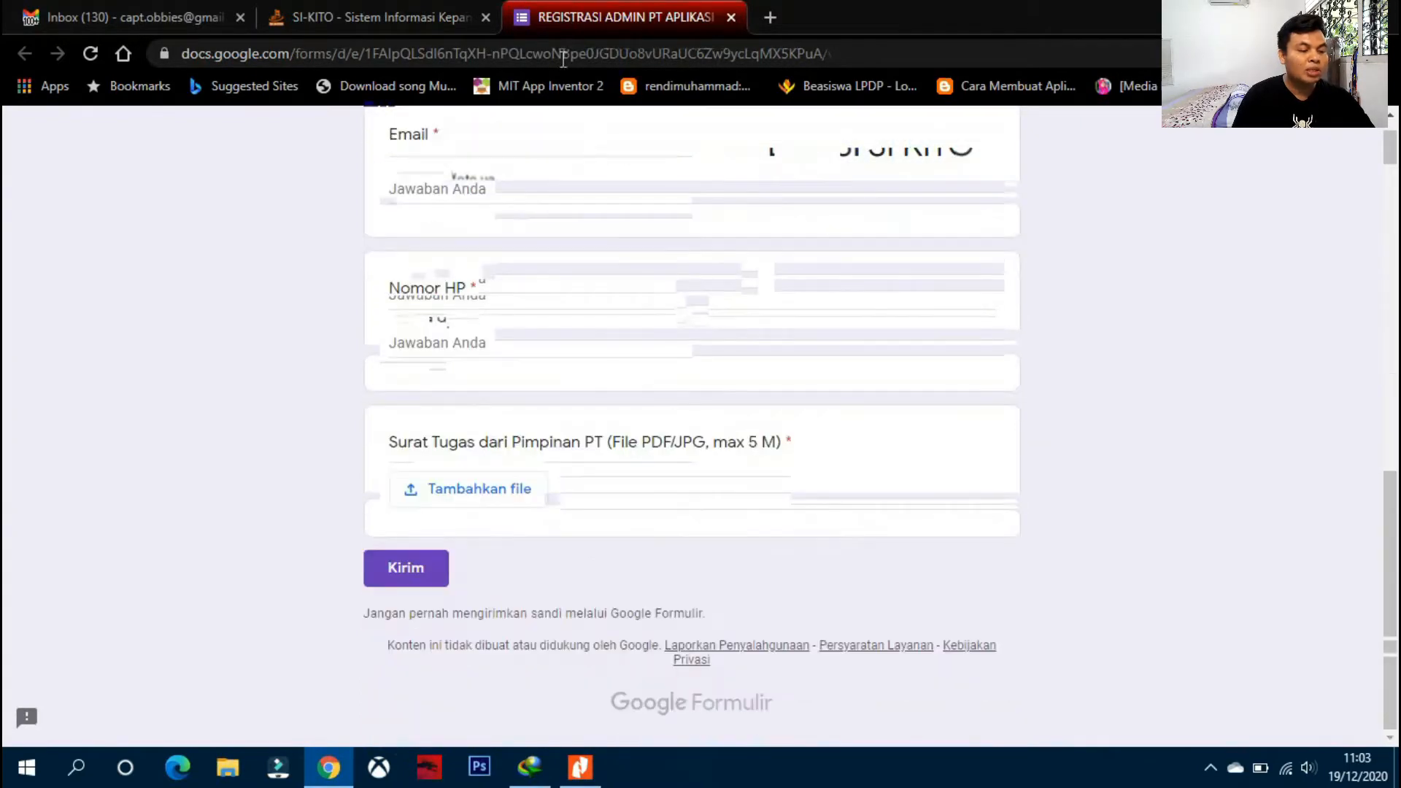
pyautogui.click(416, 17)
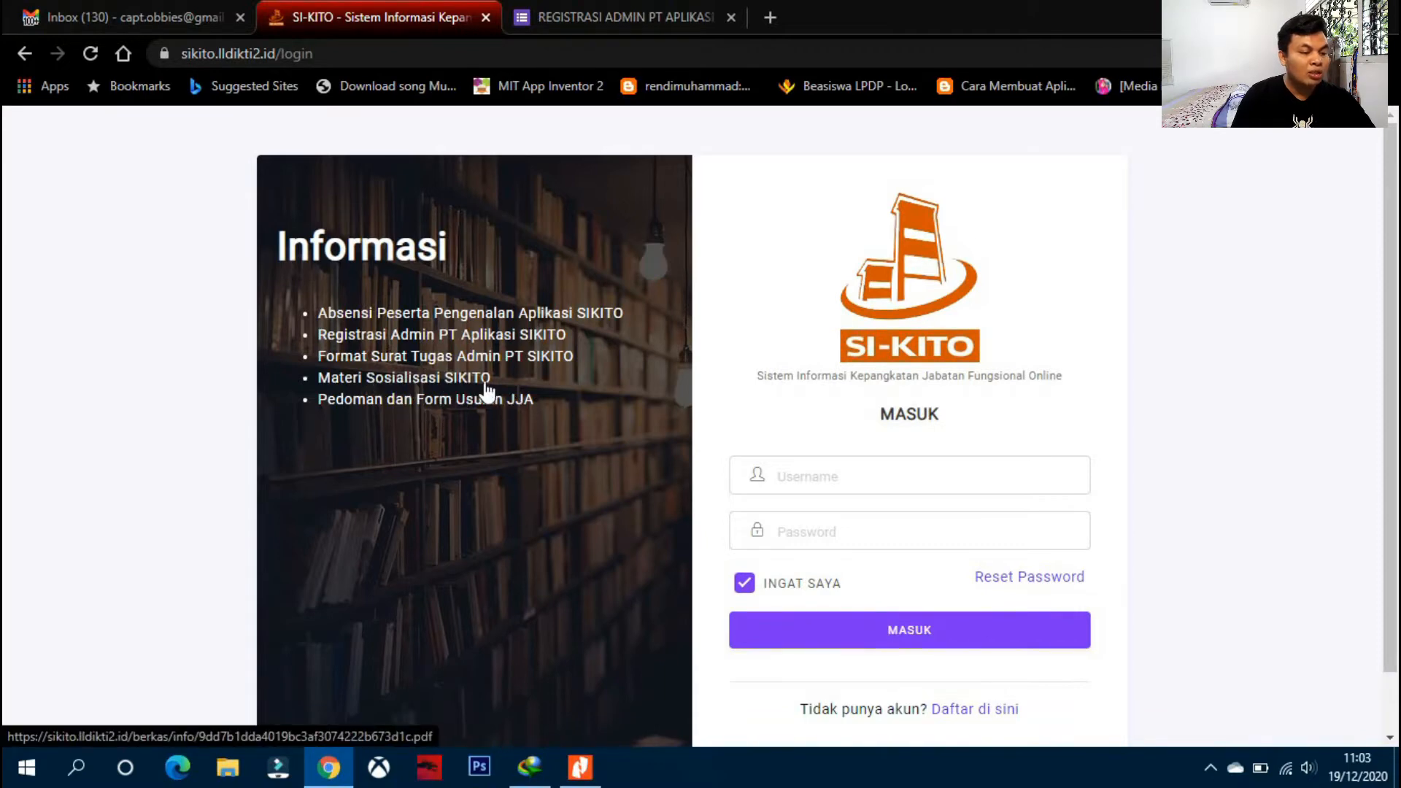
# - Open the 'Pedoman dan Form Usulan JJA' Drive file in a new tab, view it, then return to SI-KITO
pyautogui.rightClick(406, 412)
pyautogui.click(416, 415)
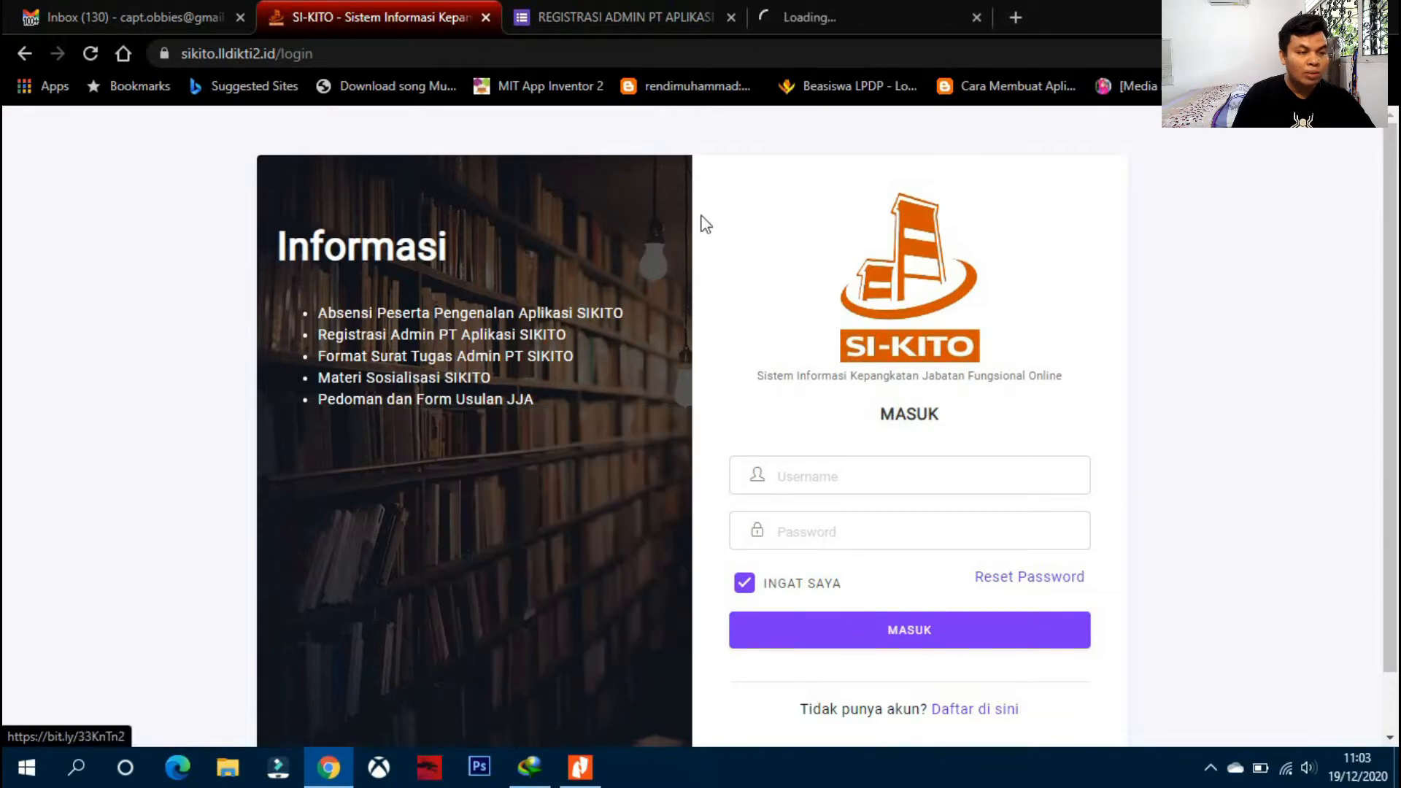
pyautogui.click(851, 21)
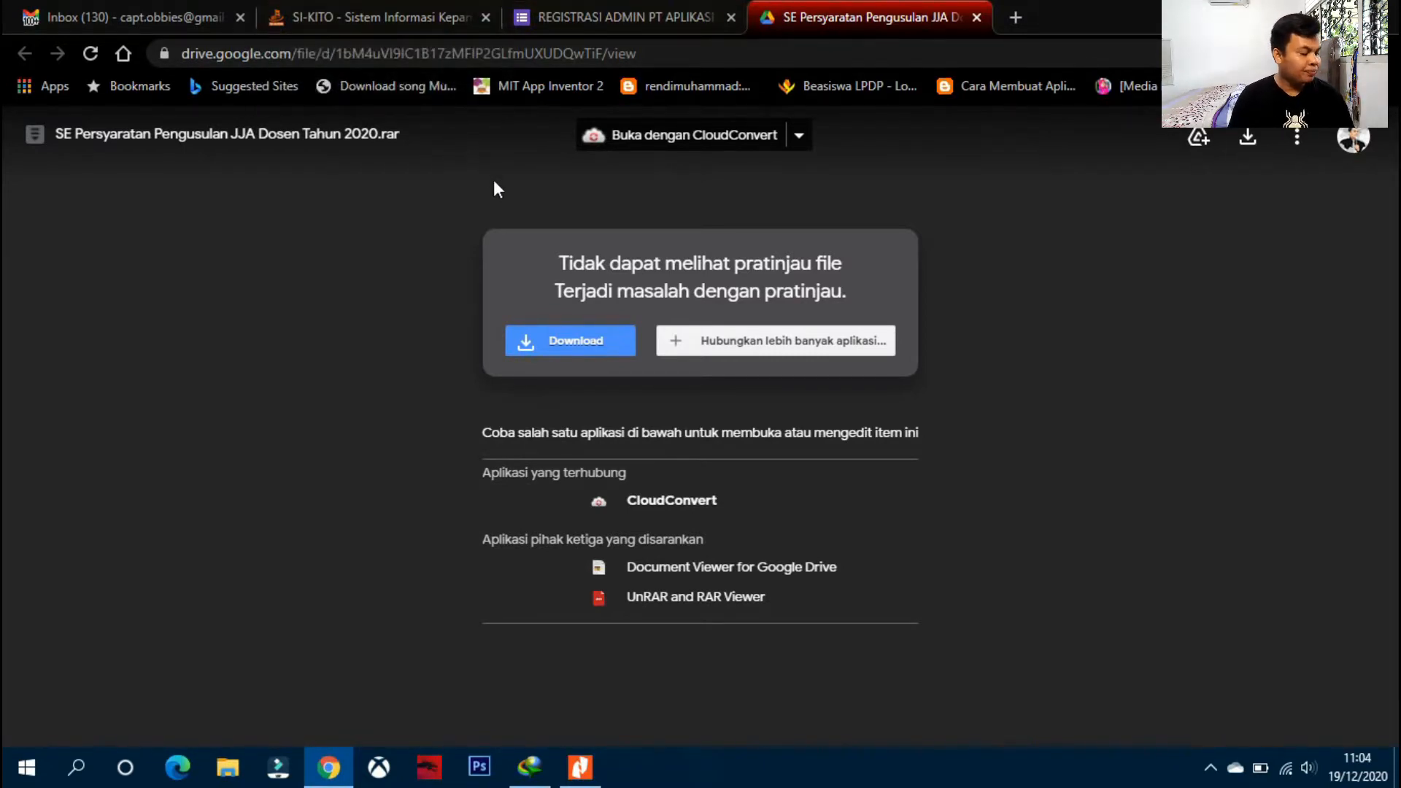
pyautogui.click(414, 10)
pyautogui.scroll(-1, 763, 159)
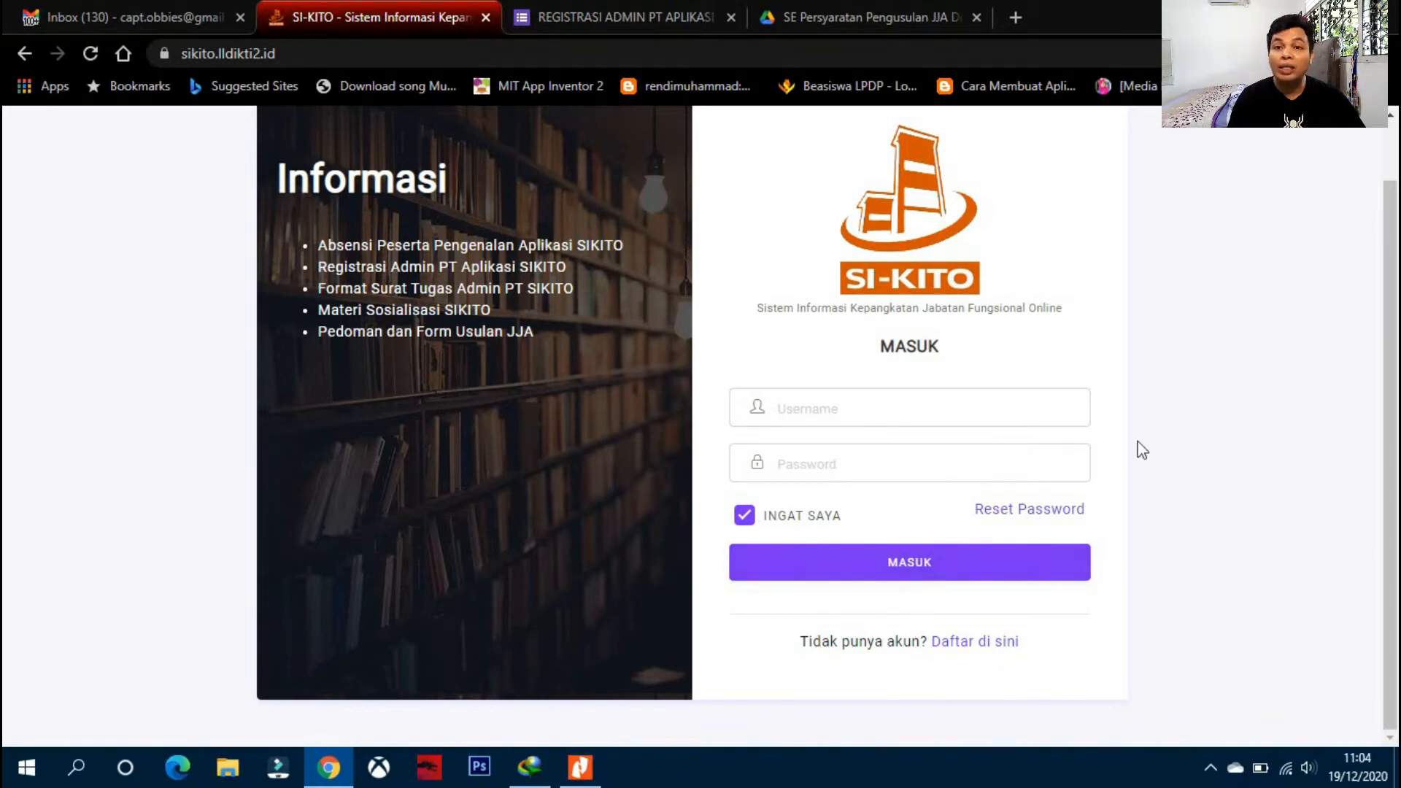
# - Start a new account via 'Daftar di sini', enter the lecturer's NIDN, and run CEK NIDN/NIDK
pyautogui.click(986, 643)
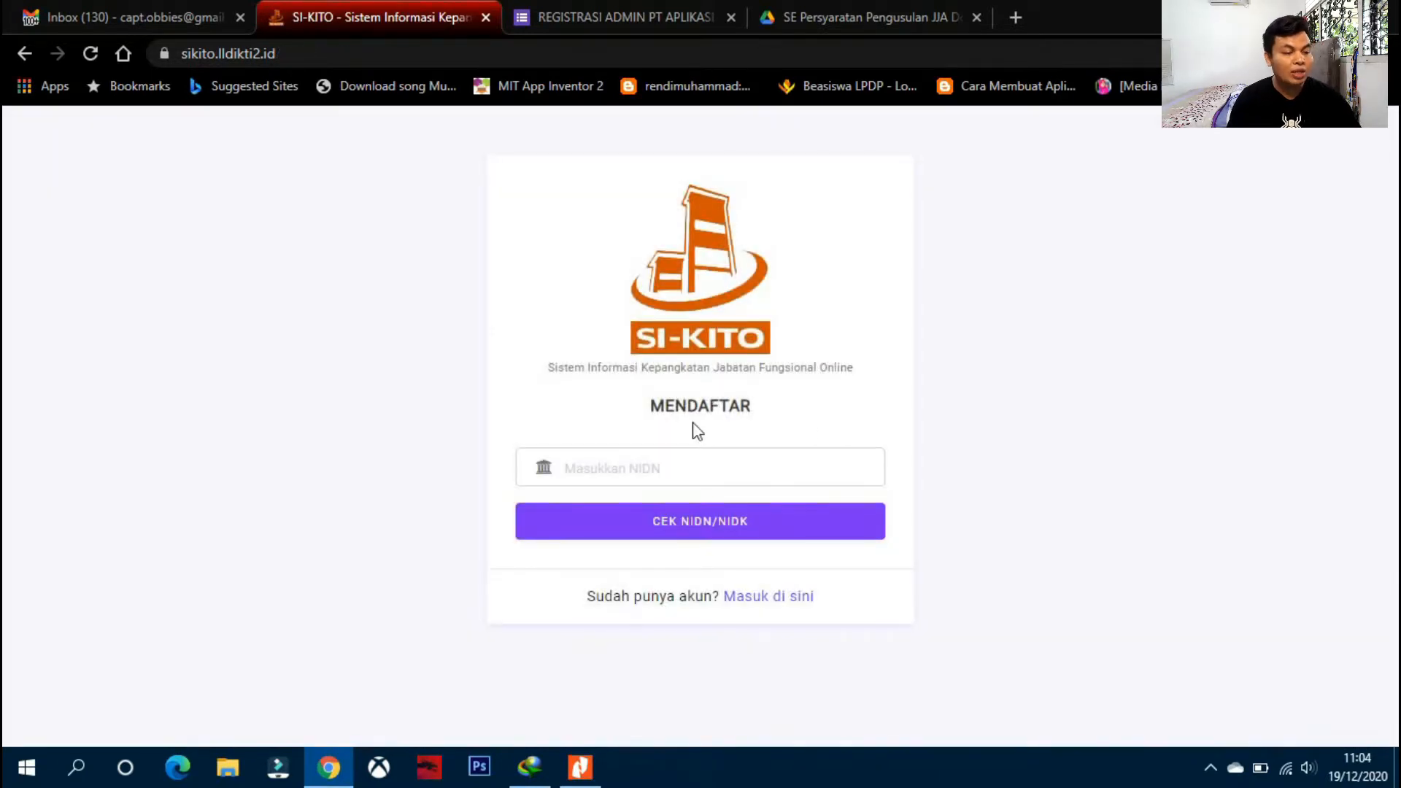
pyautogui.click(616, 461)
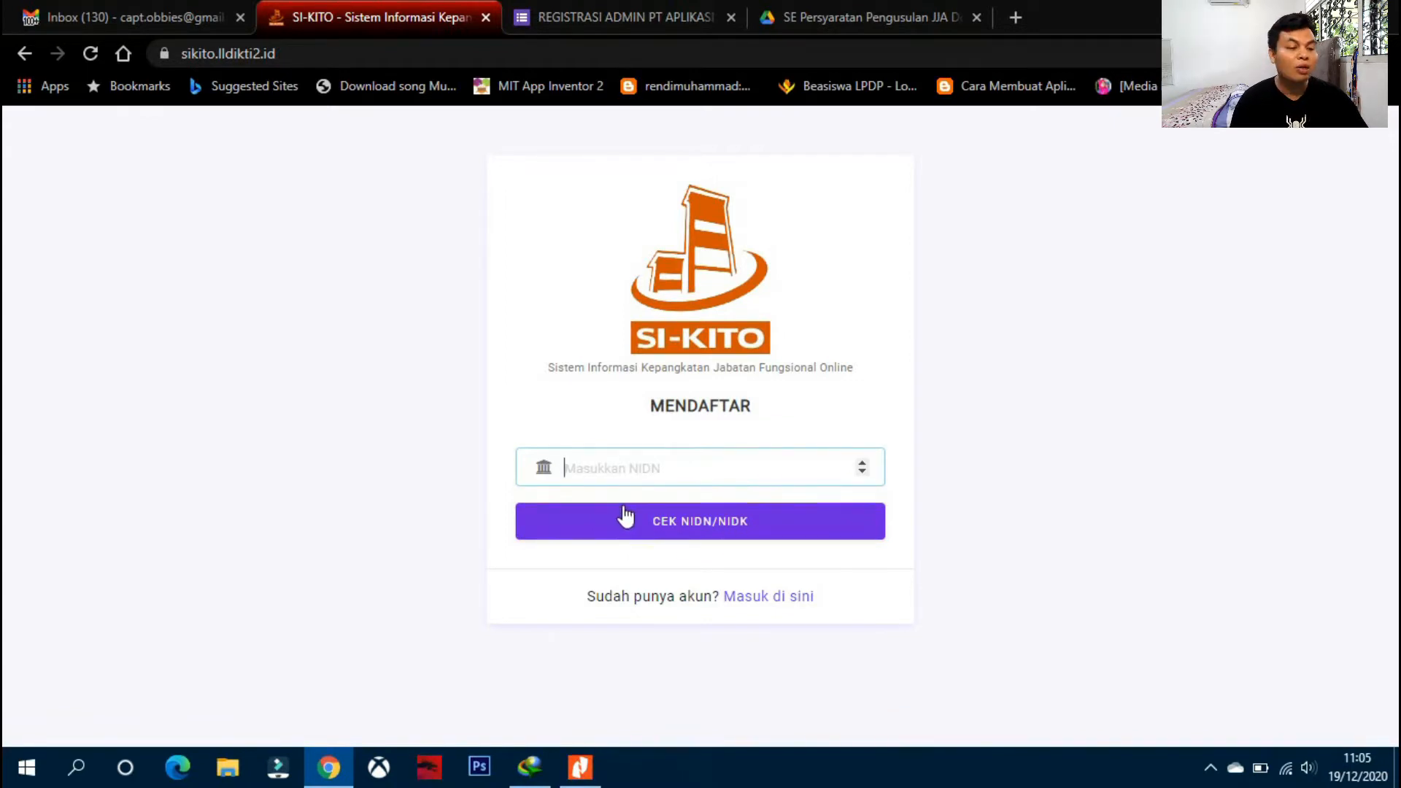
pyautogui.write('022')
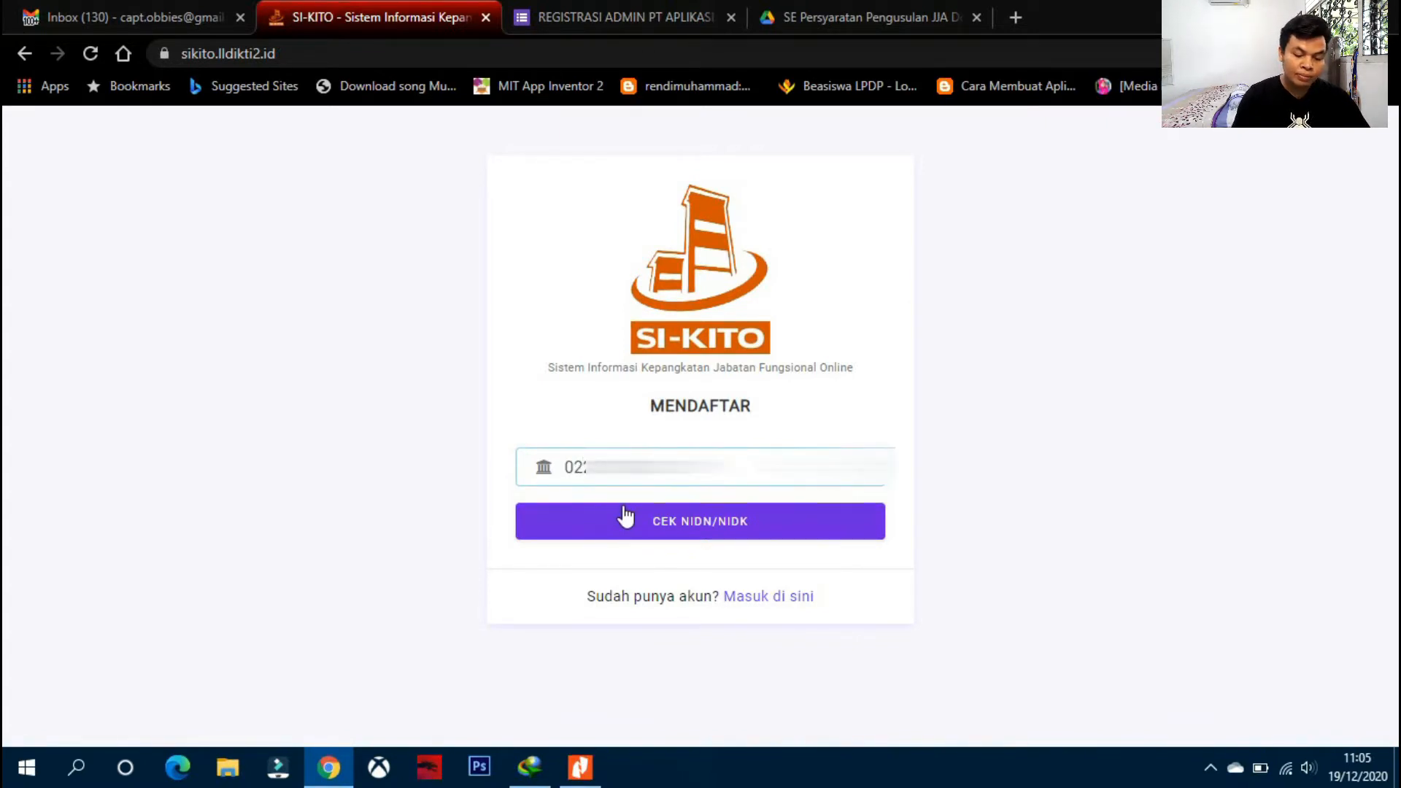
pyautogui.click(701, 535)
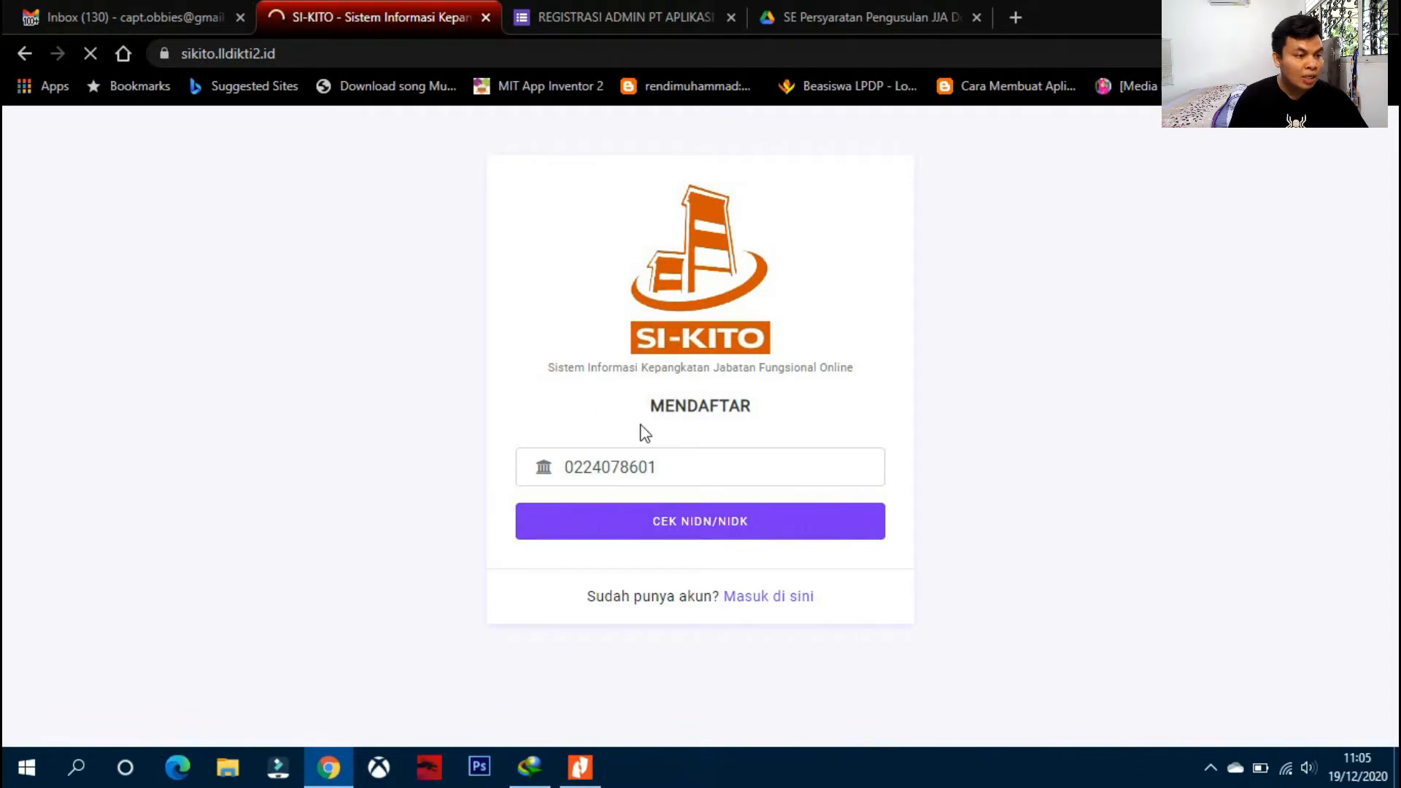
# - Fill in the lecturer's e-mail address and phone number, then submit with MENDAFTAR
pyautogui.scroll(-1, 723, 445)
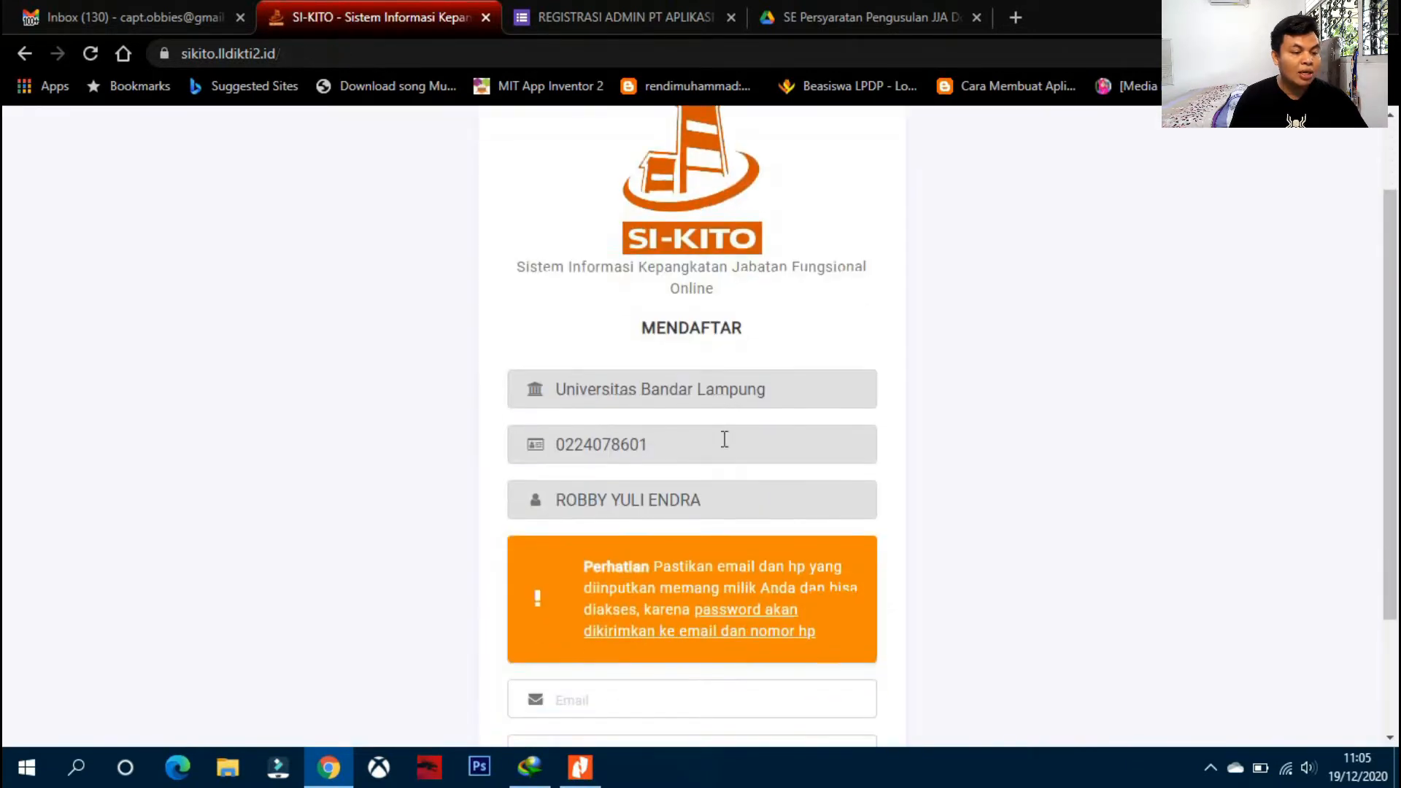
pyautogui.scroll(-1, 724, 343)
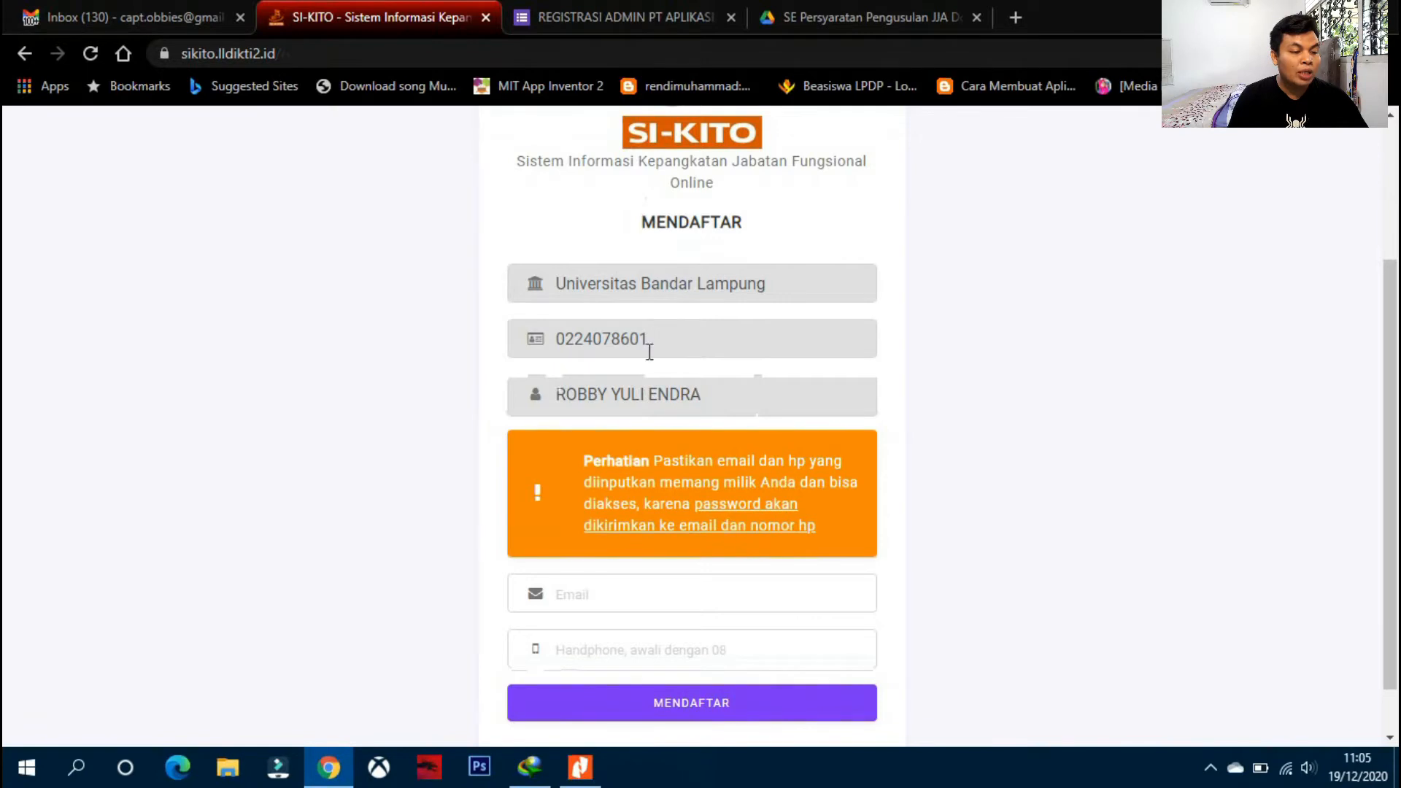
pyautogui.scroll(-1, 659, 481)
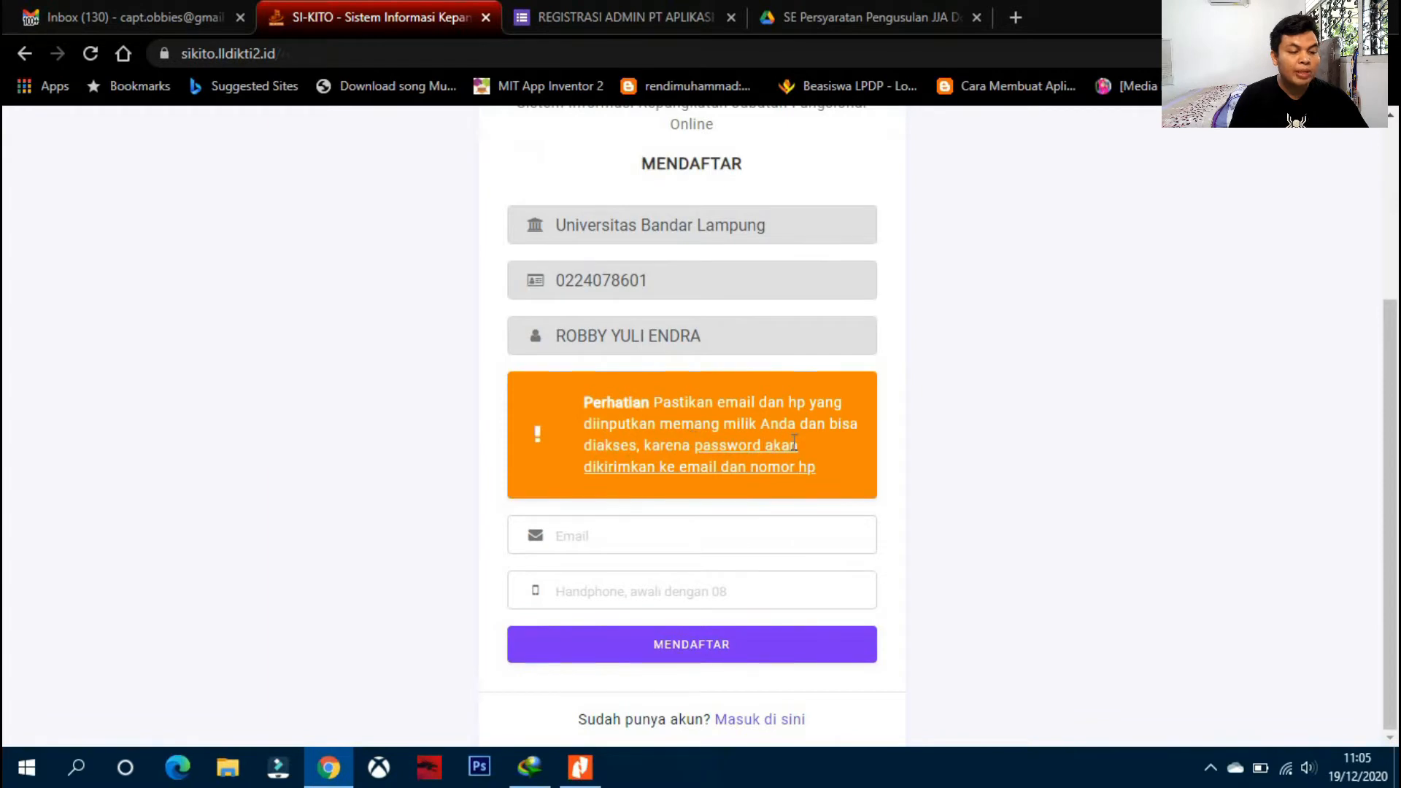
pyautogui.click(689, 544)
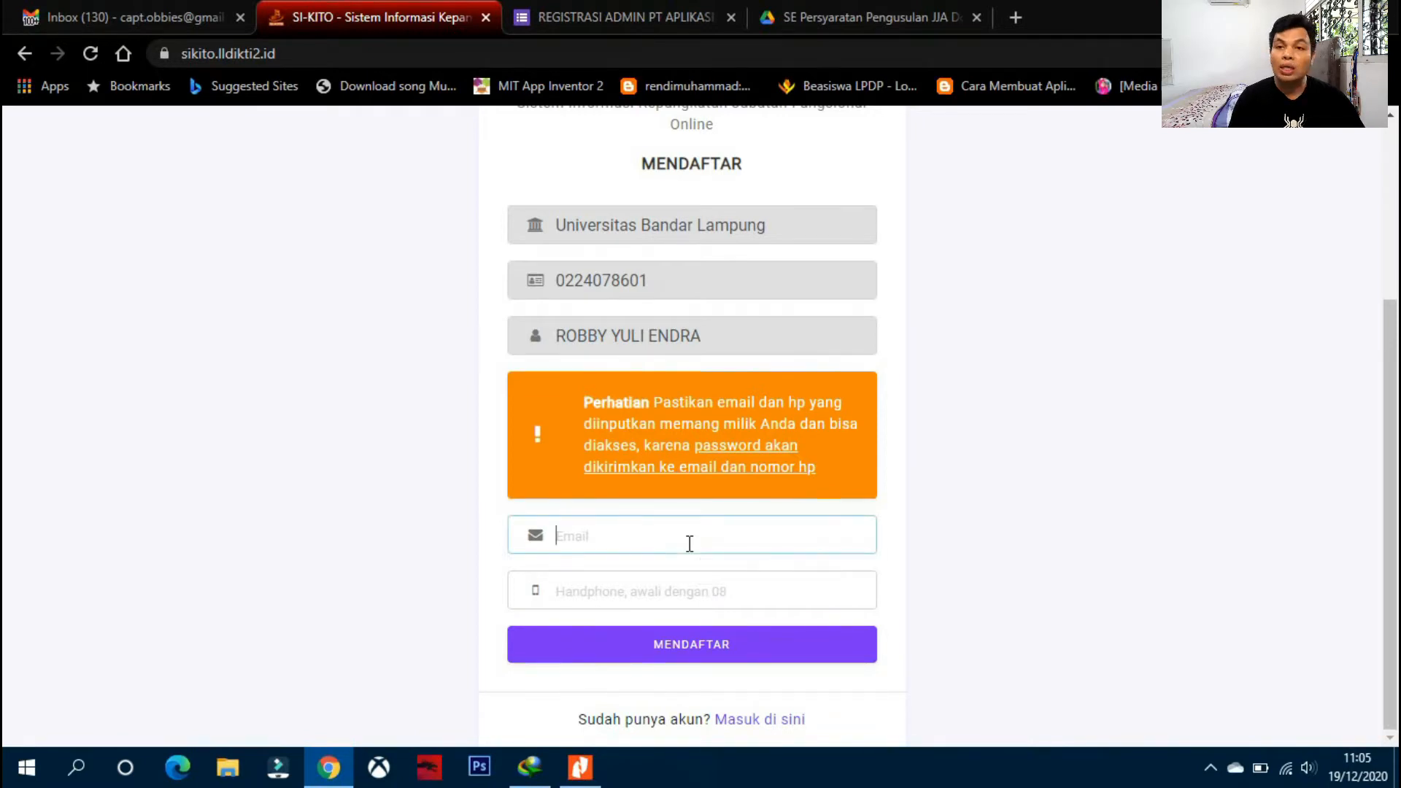
pyautogui.write('ro')
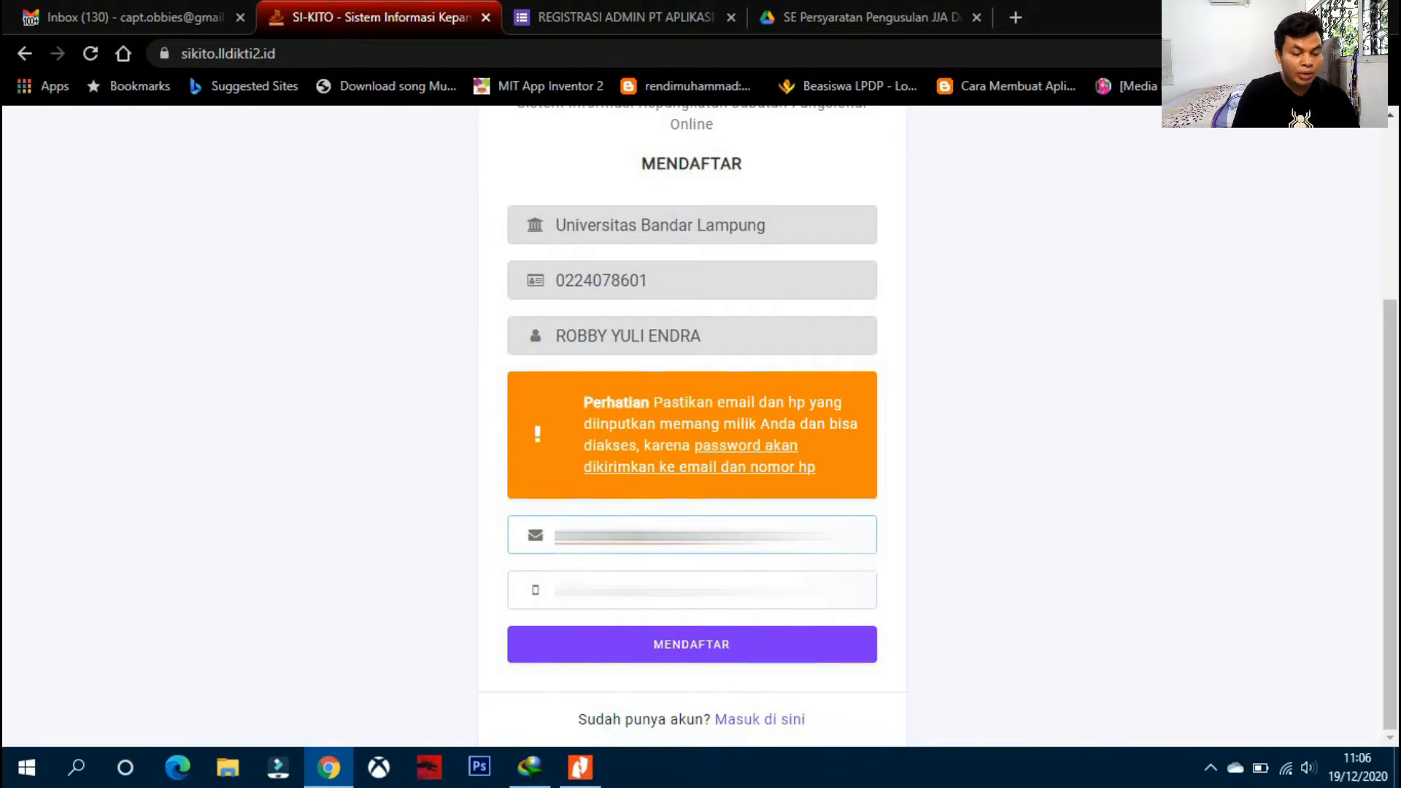
pyautogui.click(692, 590)
pyautogui.press('BackSpace')
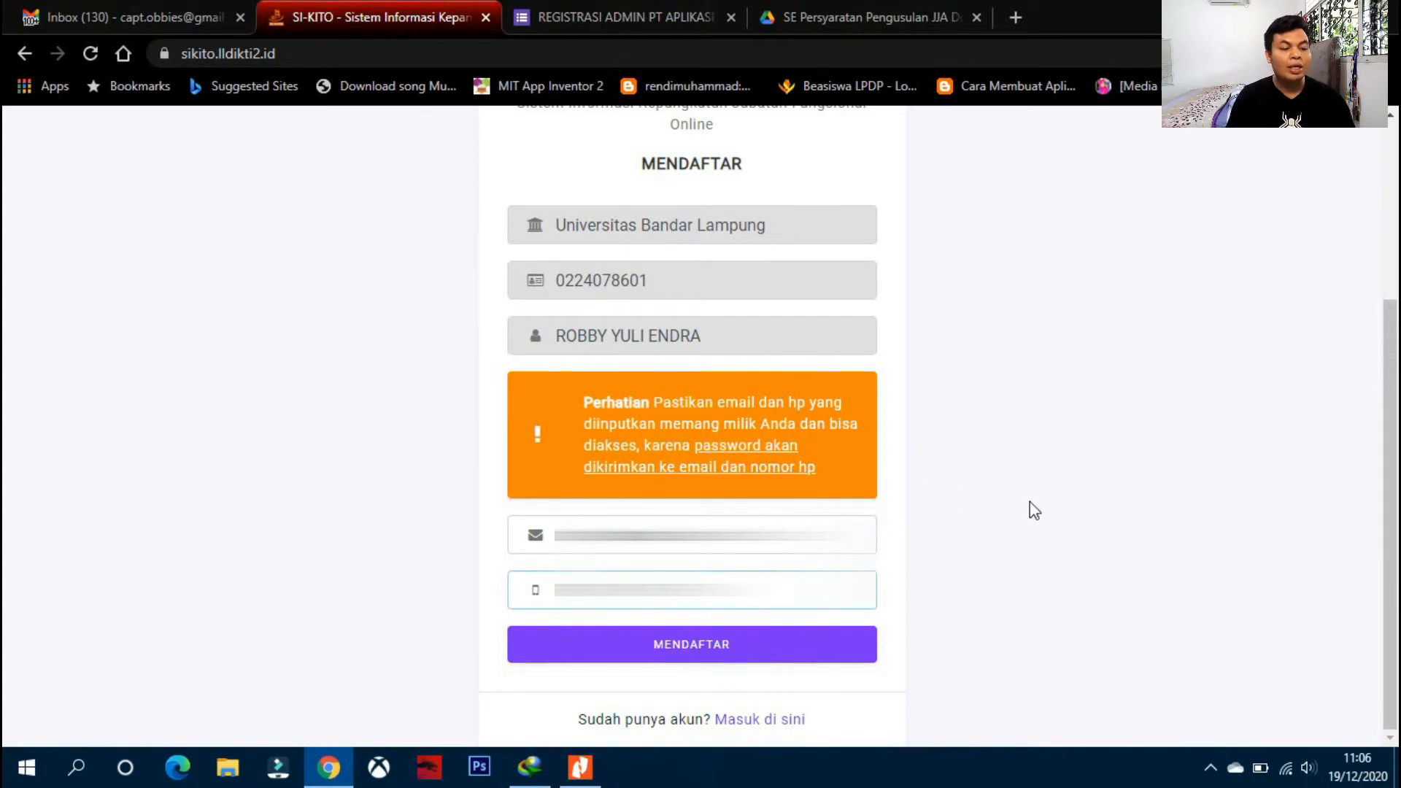
pyautogui.click(672, 653)
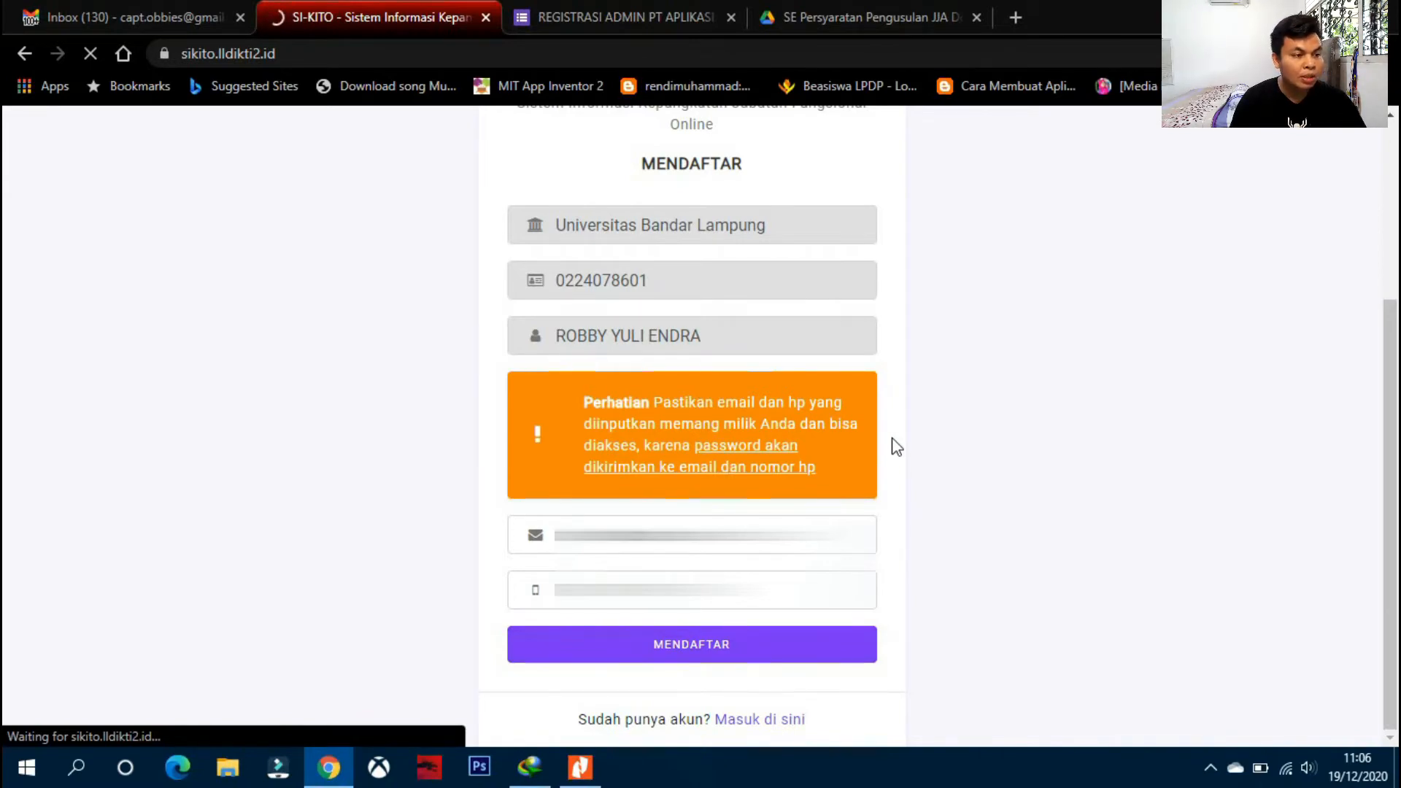
# - Open the 'Selamat Datang di SI-KITO' welcome e-mail and open its login URL in a new tab
pyautogui.scroll(-3, 990, 370)
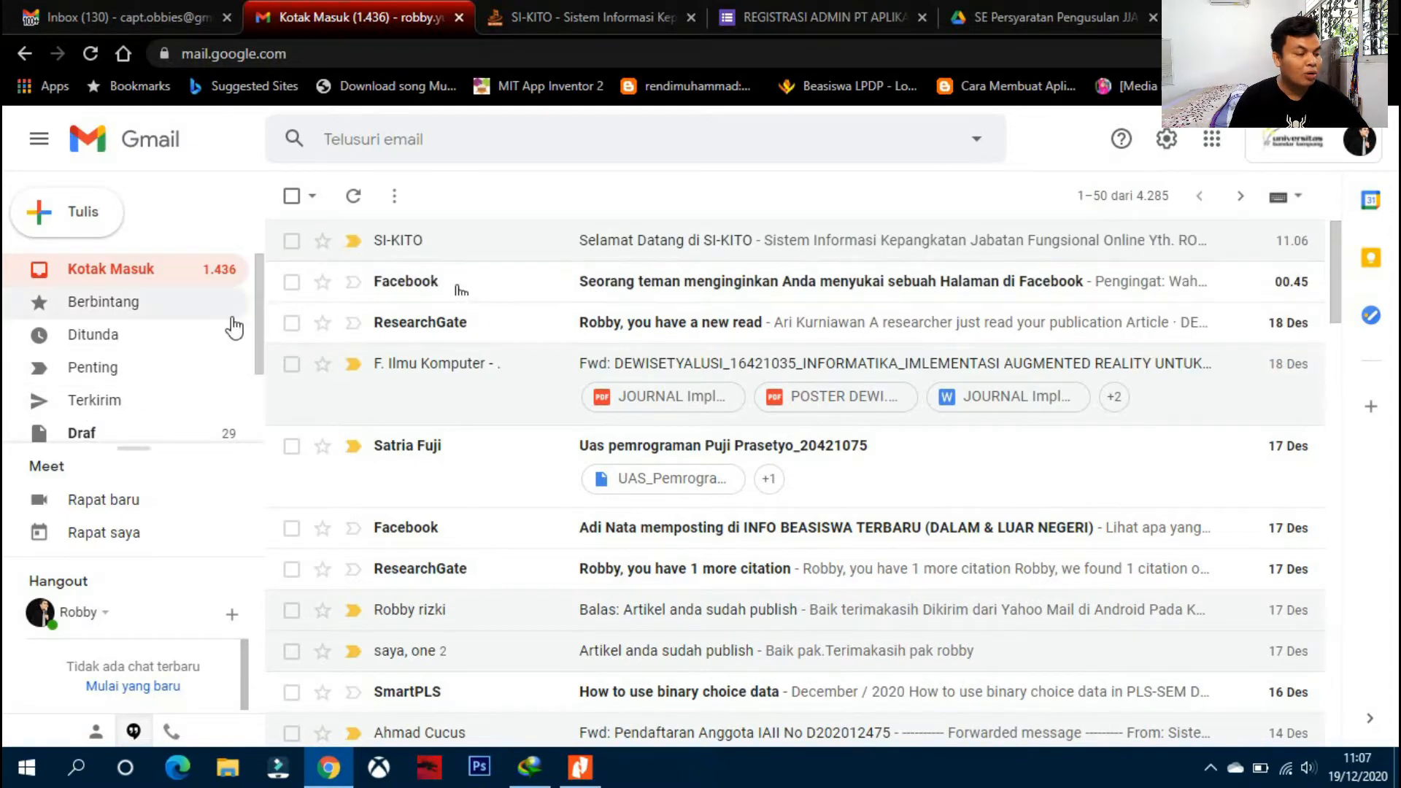
pyautogui.scroll(-2, 229, 326)
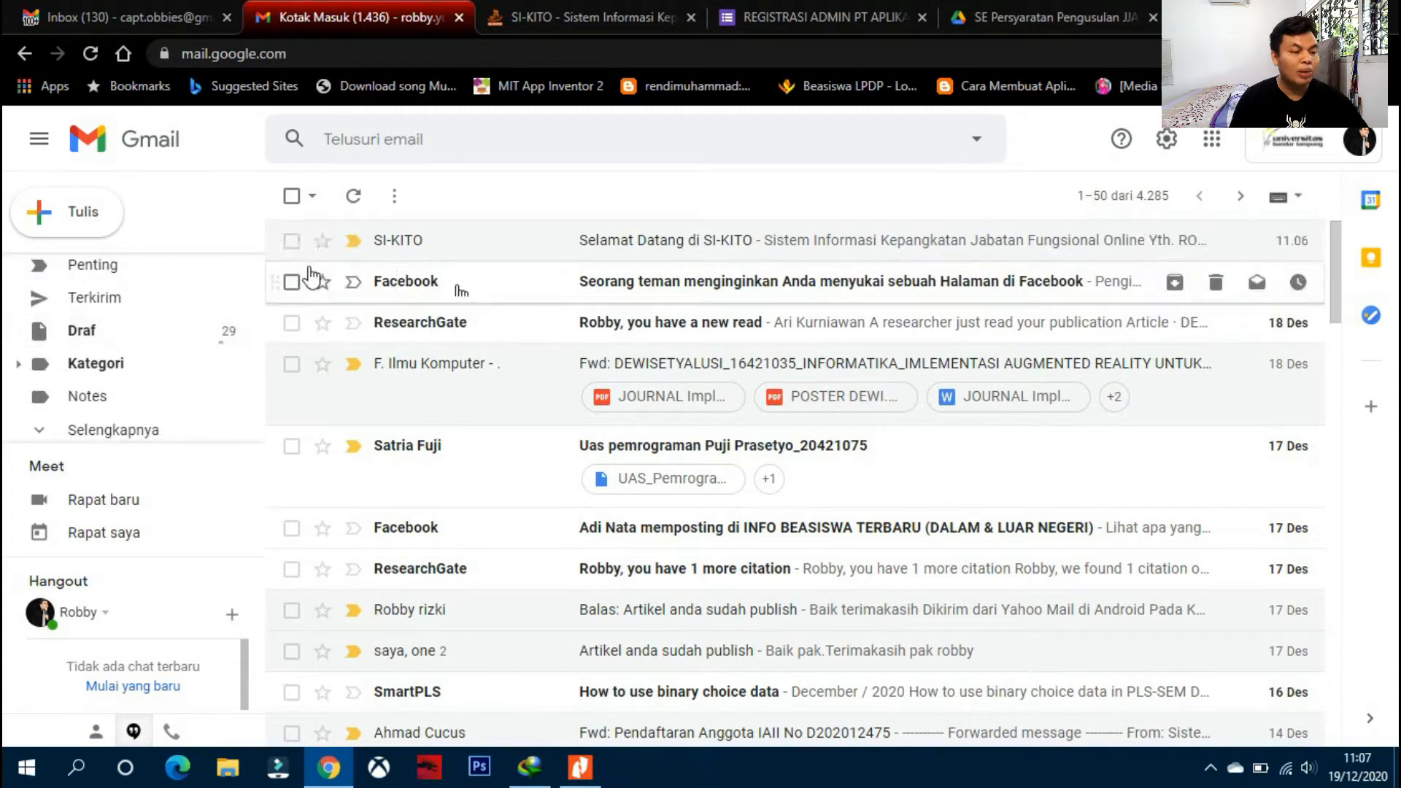
pyautogui.click(658, 250)
pyautogui.scroll(-2, 626, 341)
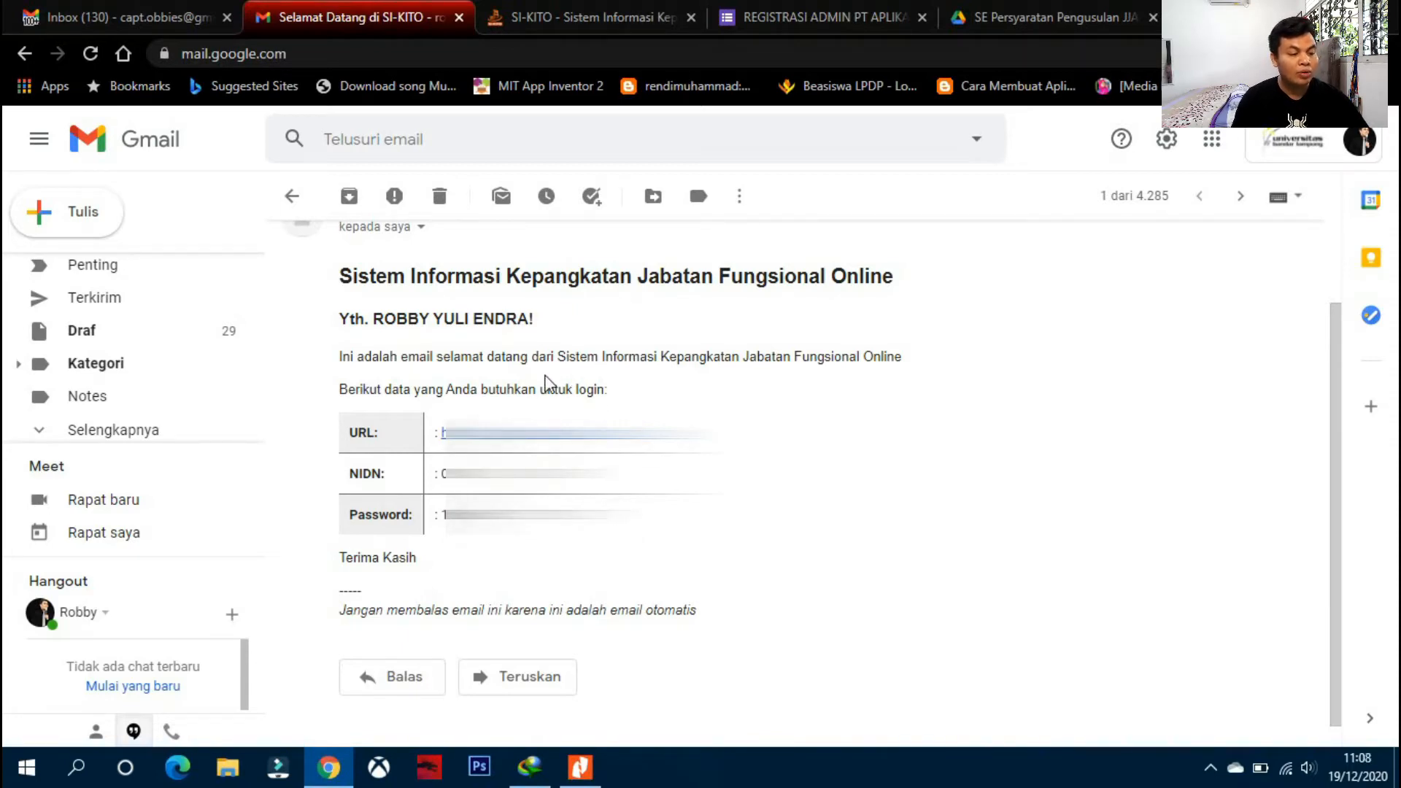
pyautogui.rightClick(540, 433)
pyautogui.click(584, 467)
# - Copy the login password from the e-mail and place the cursor in SI-KITO's password field
pyautogui.moveTo(531, 515); pyautogui.dragTo(448, 515)
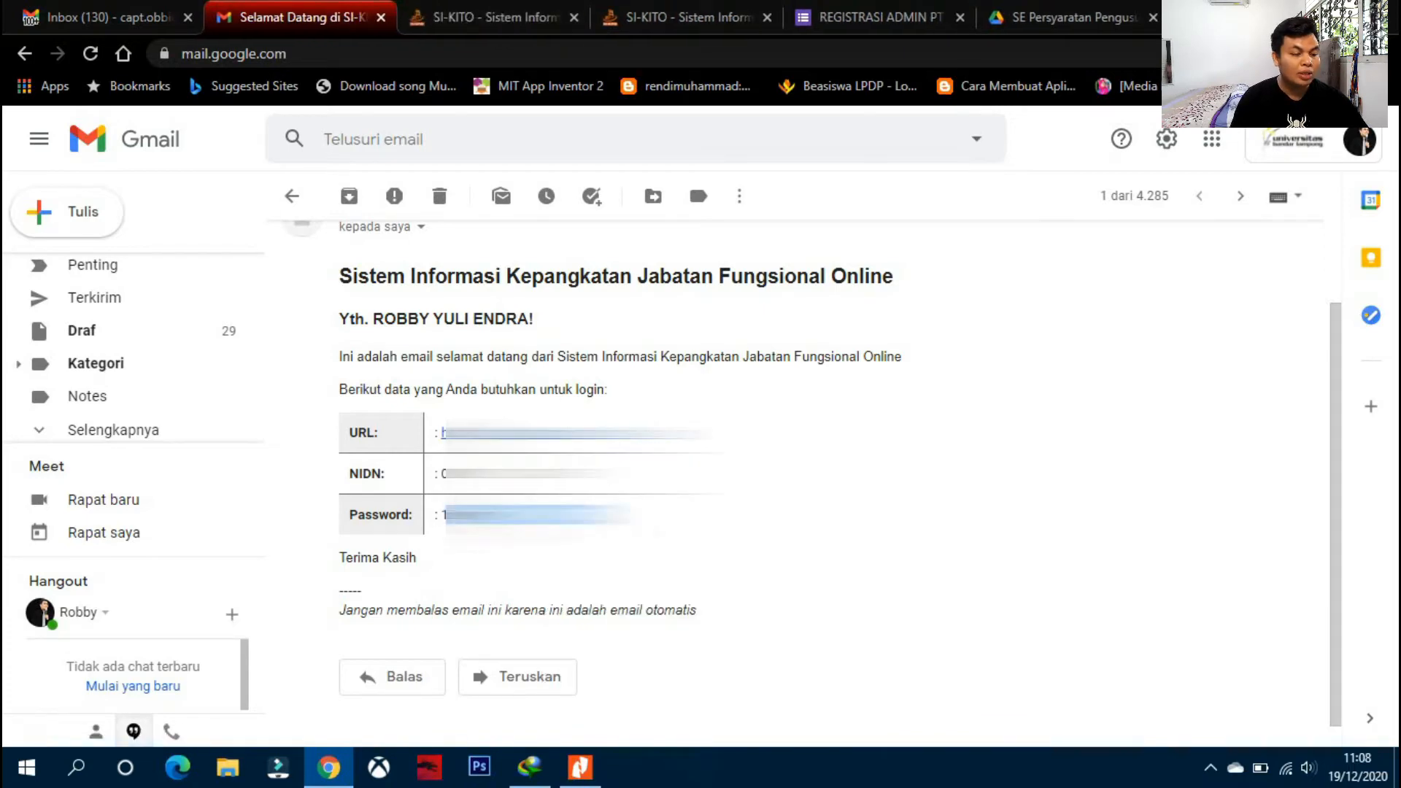
pyautogui.rightClick(441, 524)
pyautogui.click(468, 535)
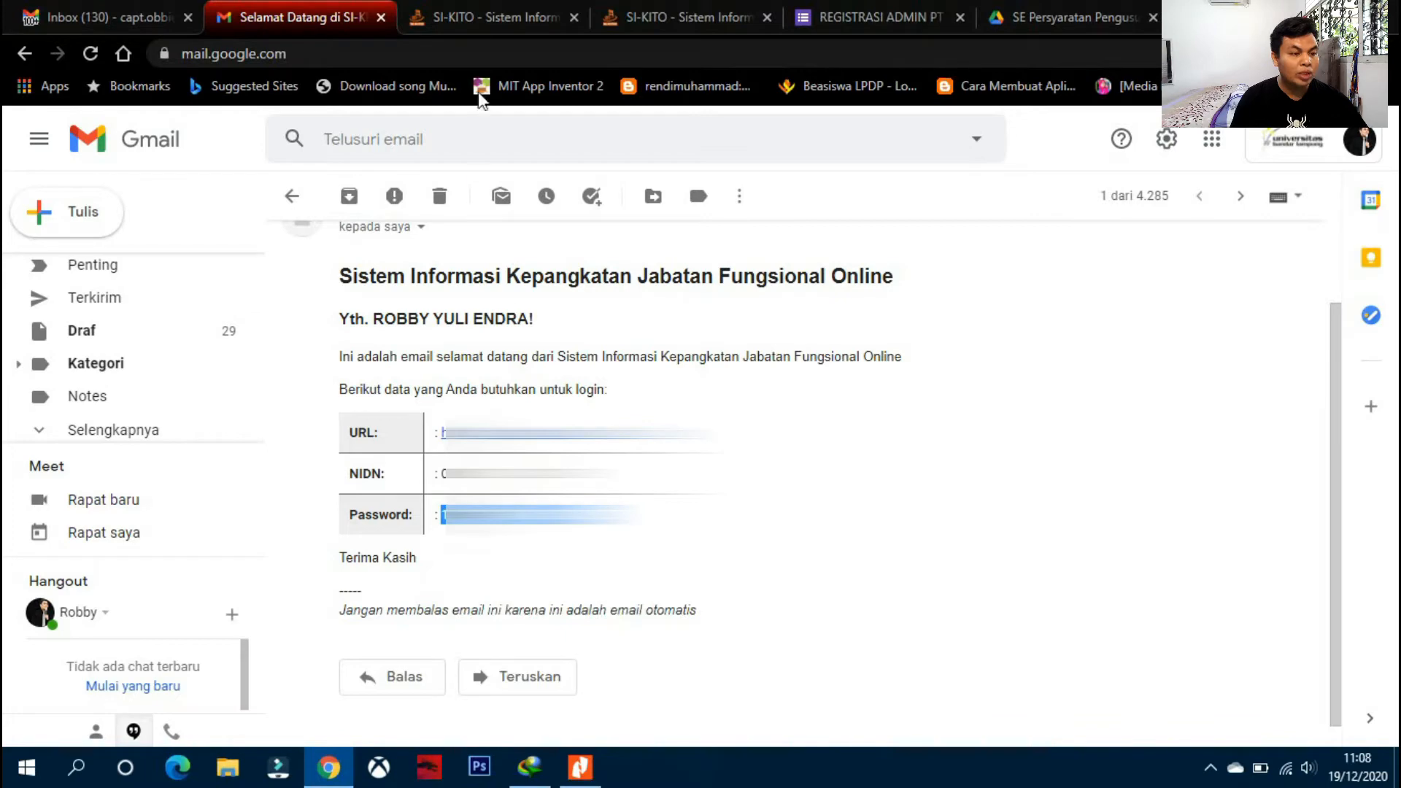
pyautogui.click(496, 18)
pyautogui.click(836, 520)
# - Sign in with the pasted password and the lecturer's NIDN username, saving the credentials in the browser
pyautogui.hotkey('ctrl', 'v')
pyautogui.click(859, 483)
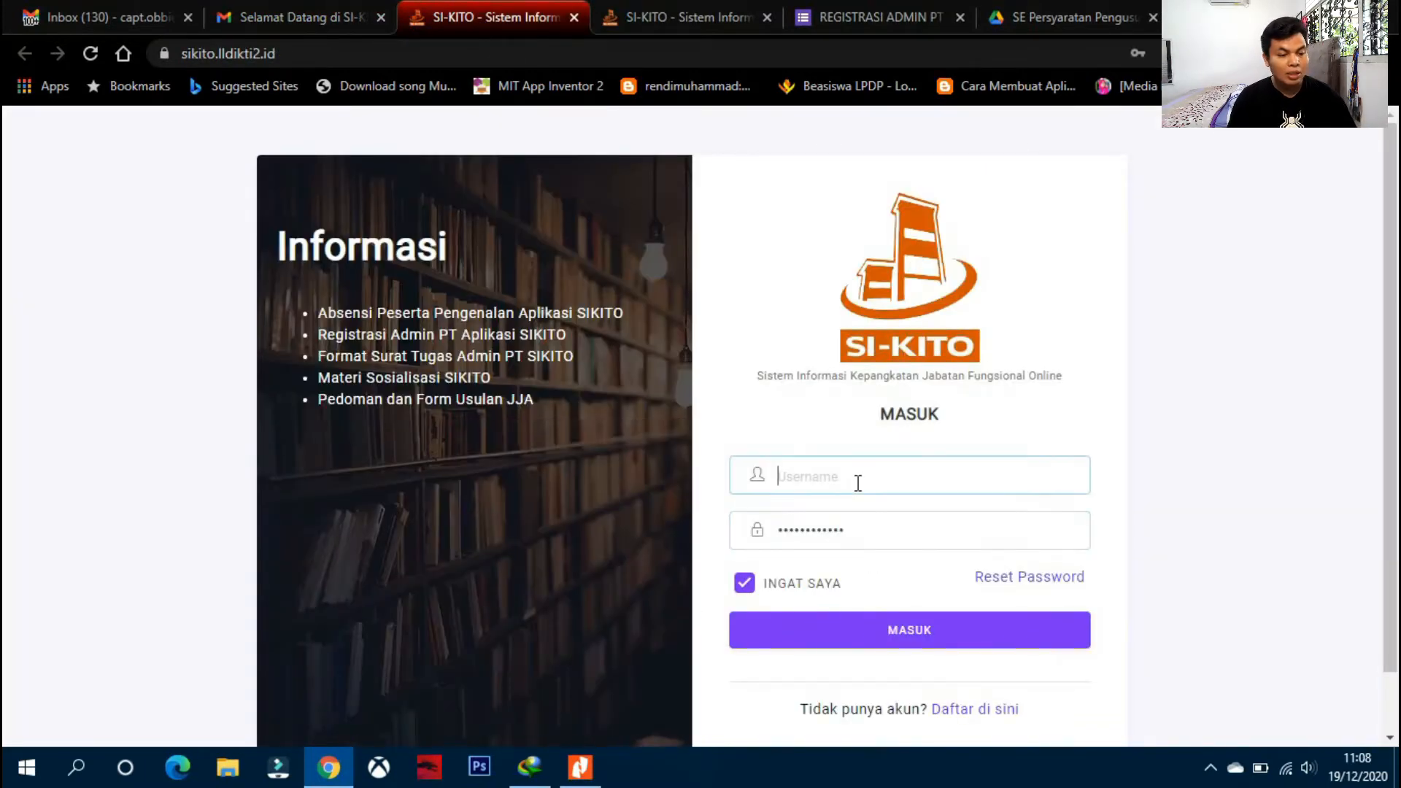
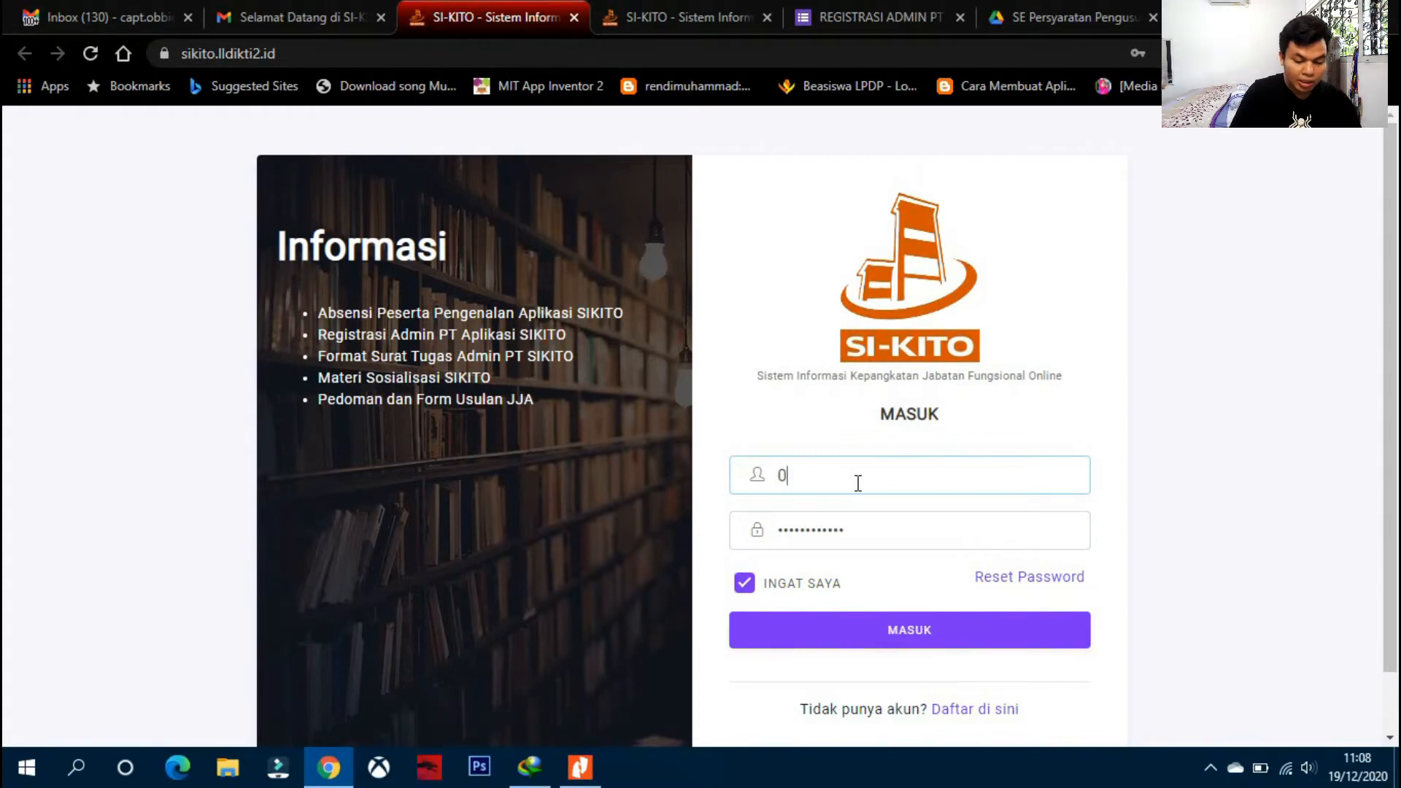
pyautogui.press('Return')
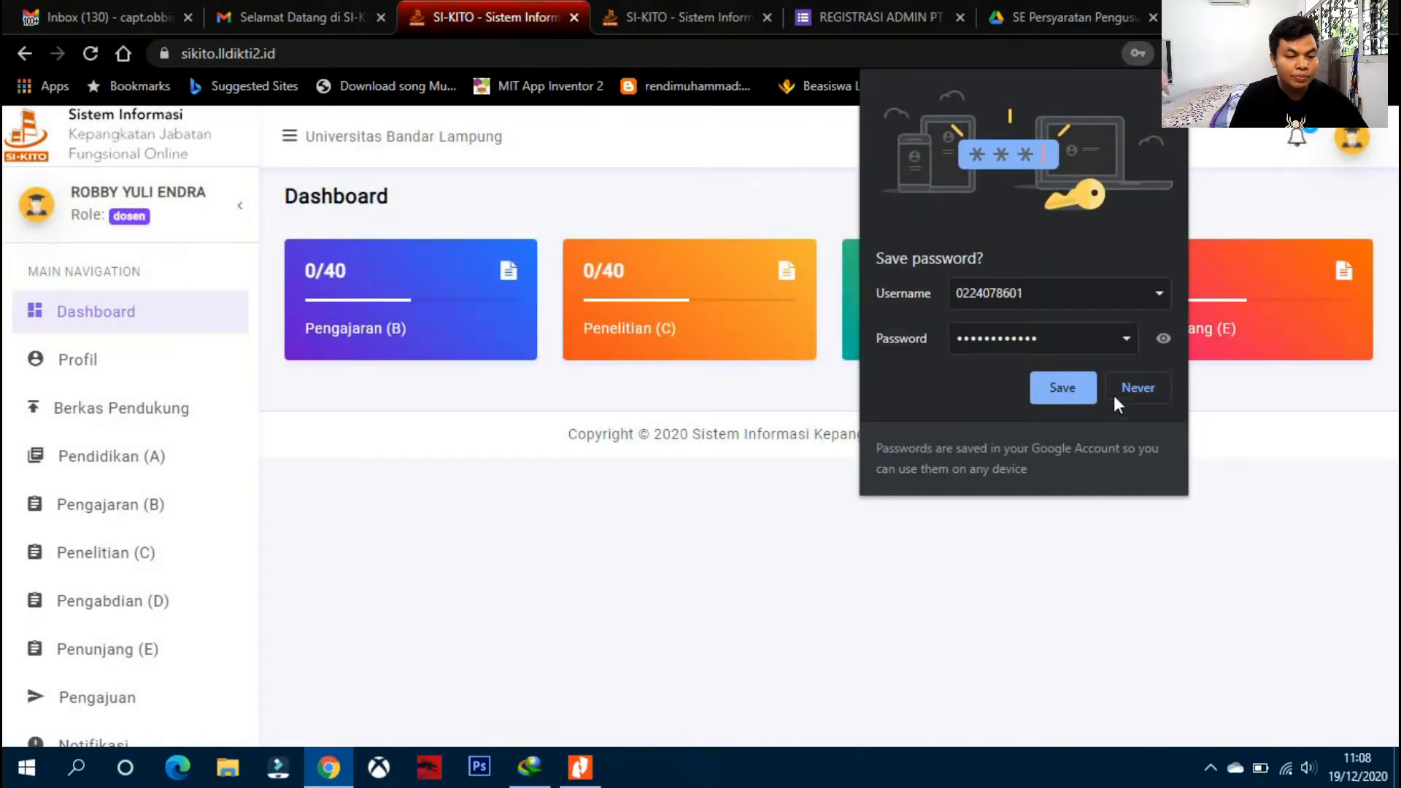
pyautogui.click(1079, 391)
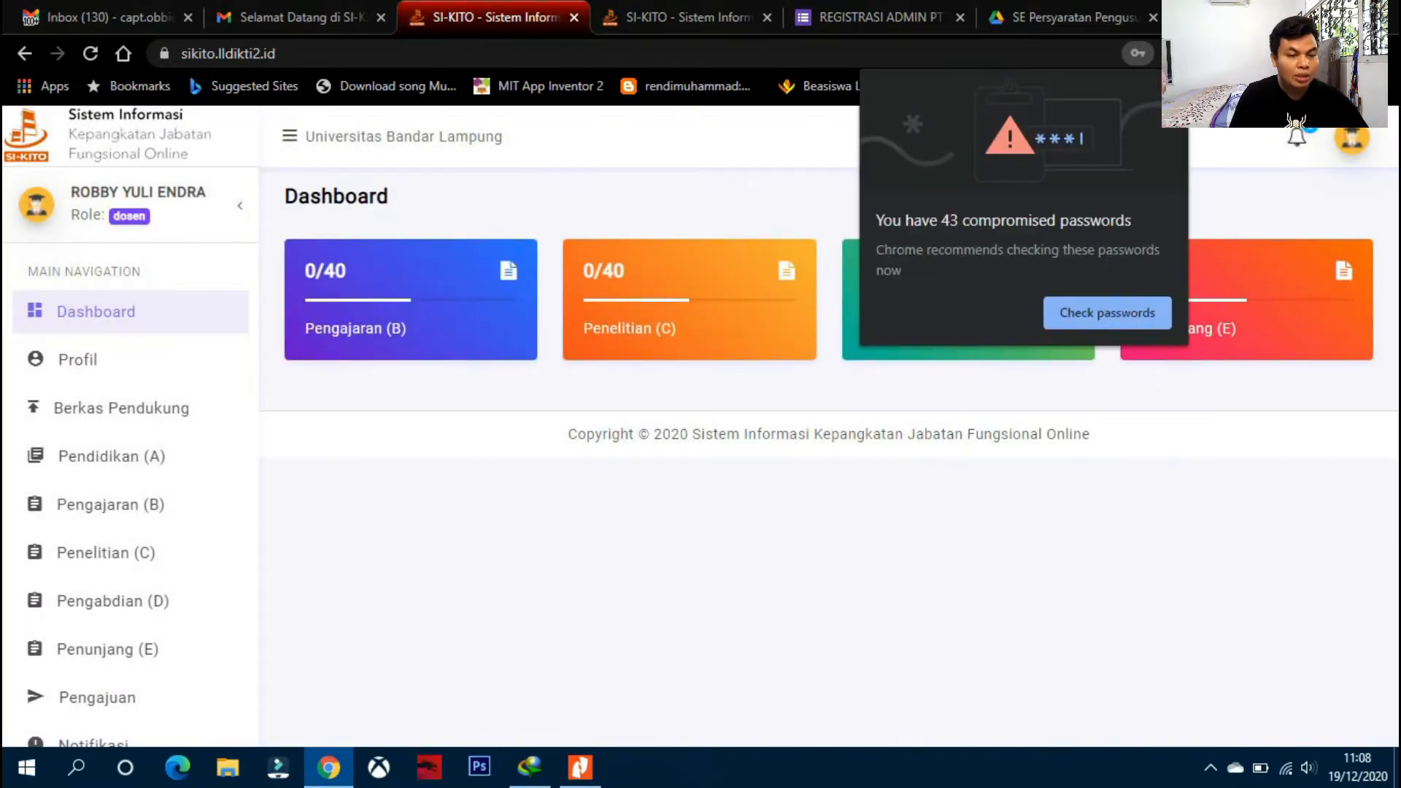
# - Dismiss the compromised-passwords warning, check notifications, and toggle the sidebar on the dashboard
pyautogui.click(1171, 86)
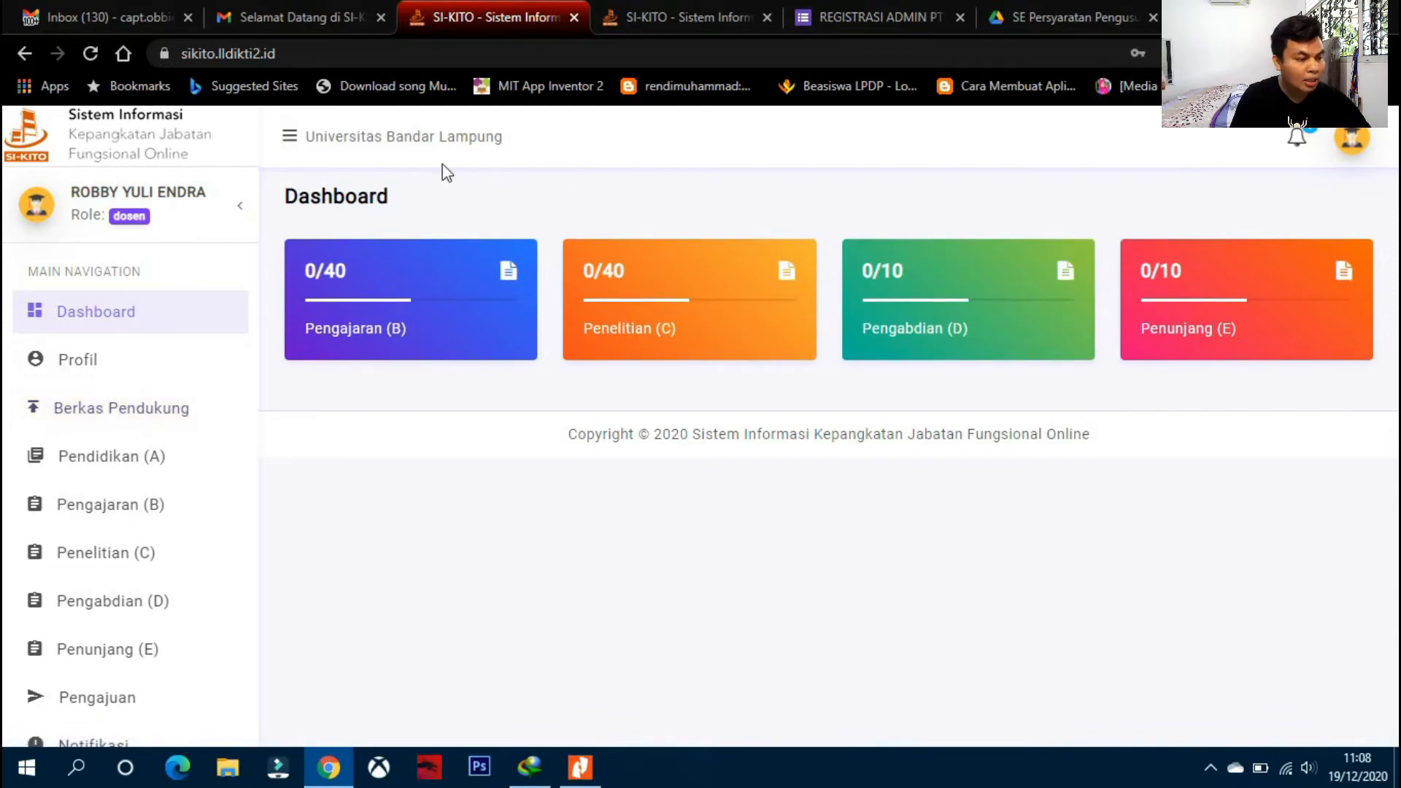
pyautogui.click(1297, 147)
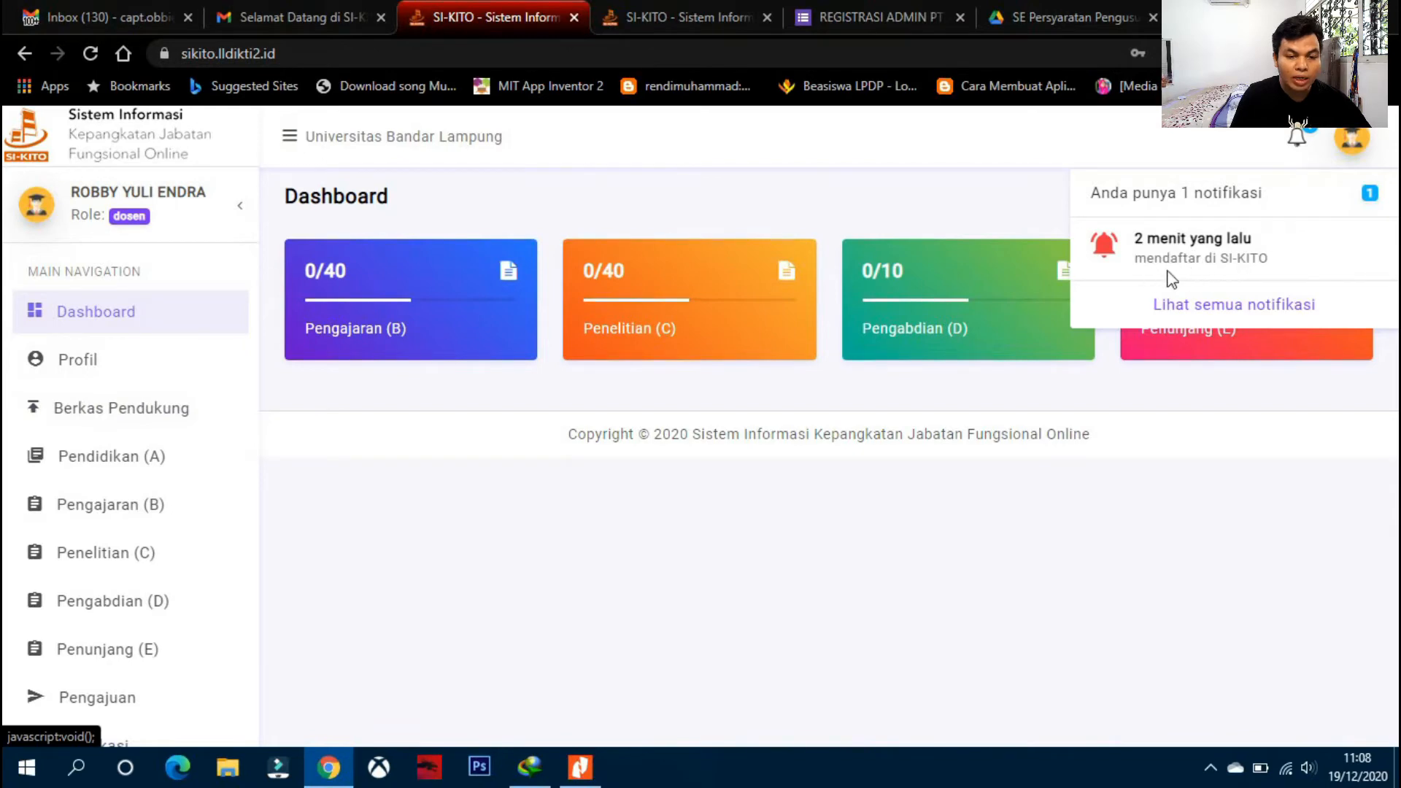
pyautogui.click(948, 198)
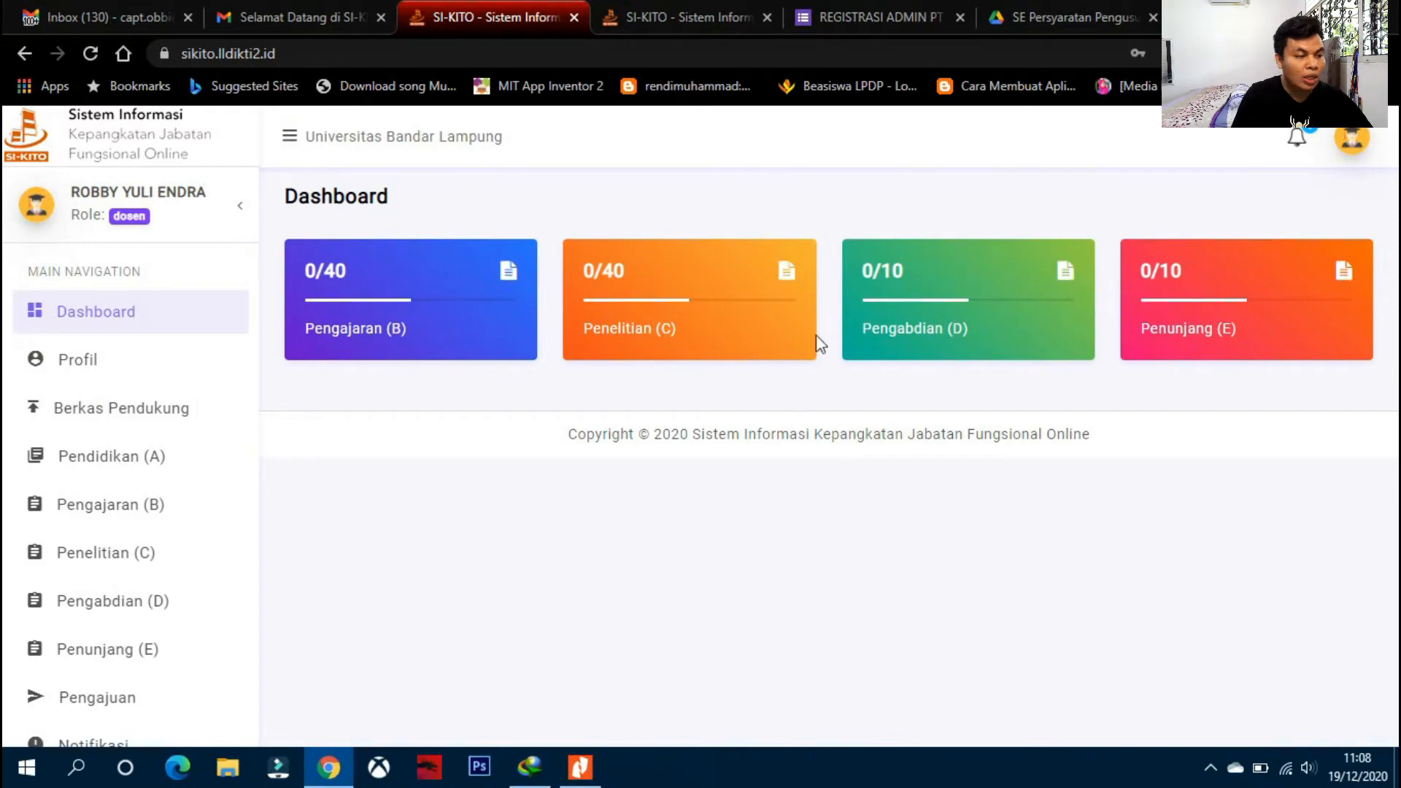
pyautogui.click(290, 136)
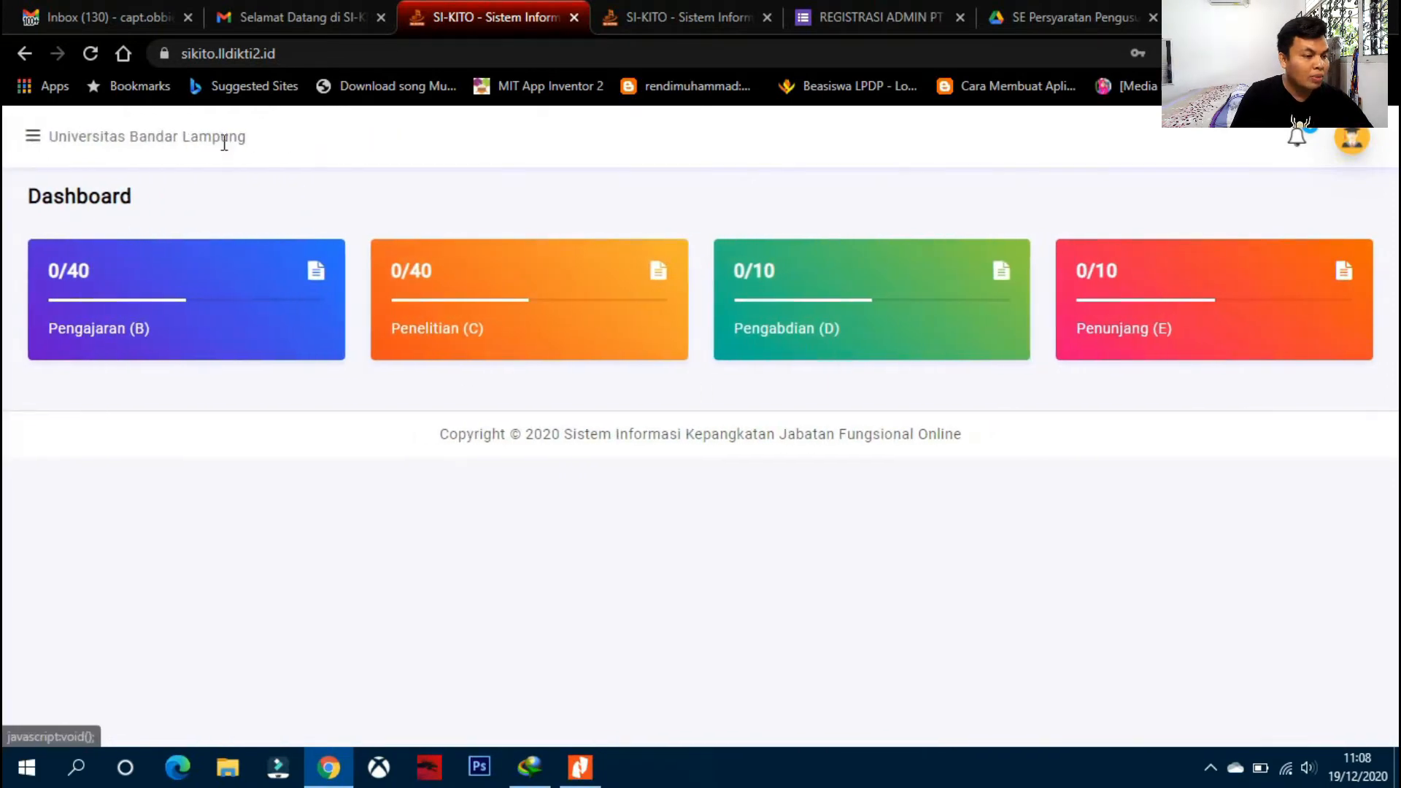
pyautogui.click(35, 139)
# - Open Profil and review details like Pangkat III/D and Pendidikan Terakhir S2, testing the NAMA field
pyautogui.click(121, 367)
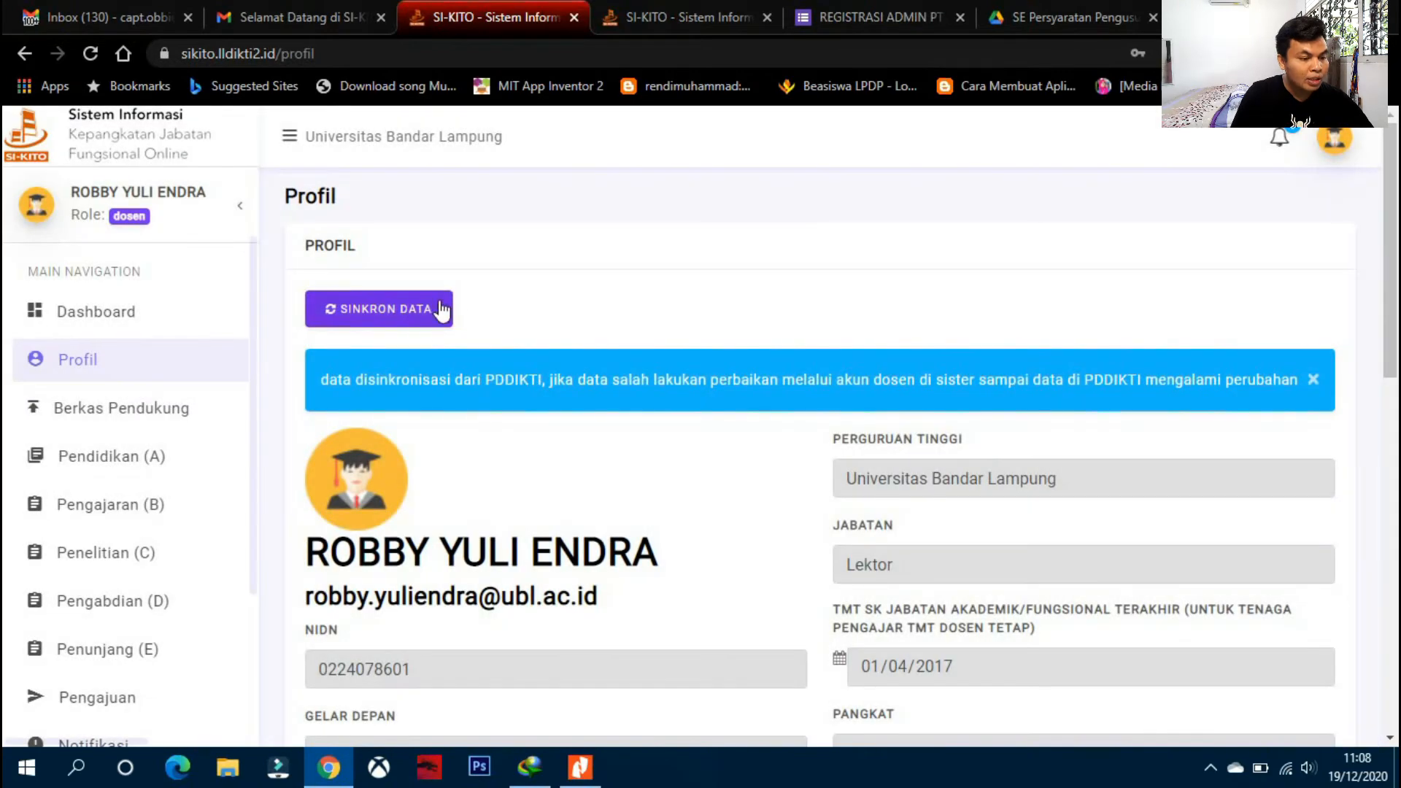
pyautogui.scroll(-2, 485, 289)
pyautogui.scroll(2, 485, 291)
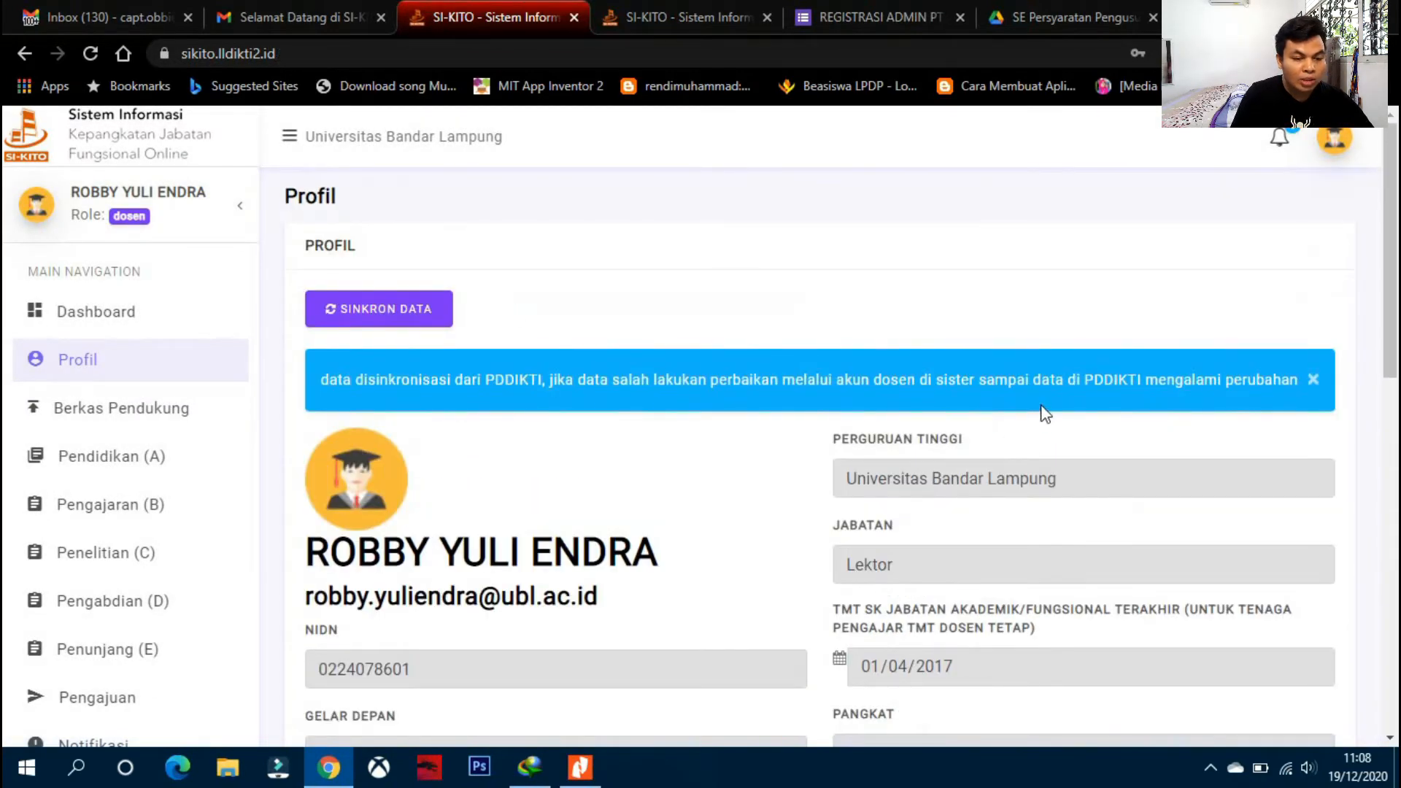
pyautogui.scroll(-4, 1044, 413)
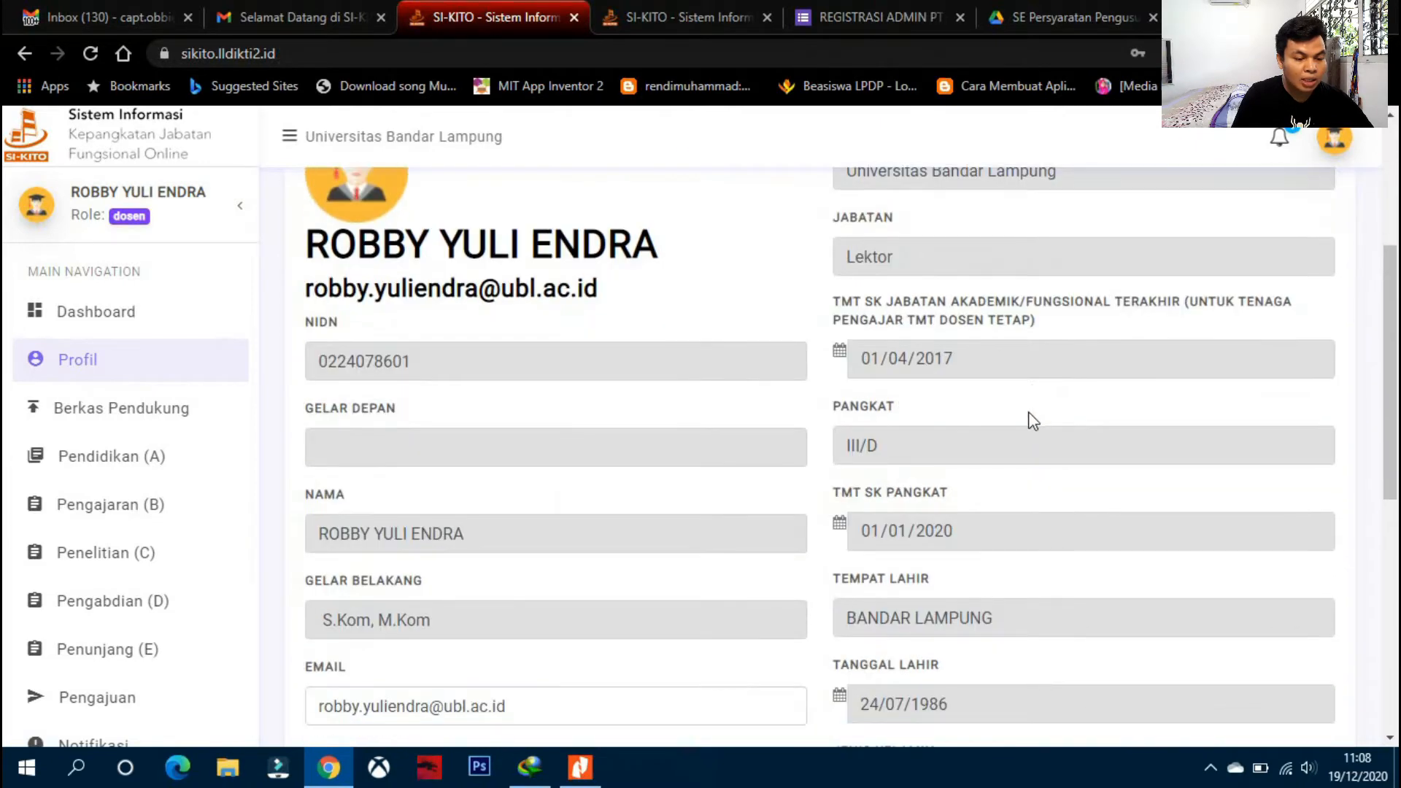
pyautogui.scroll(-1, 1025, 419)
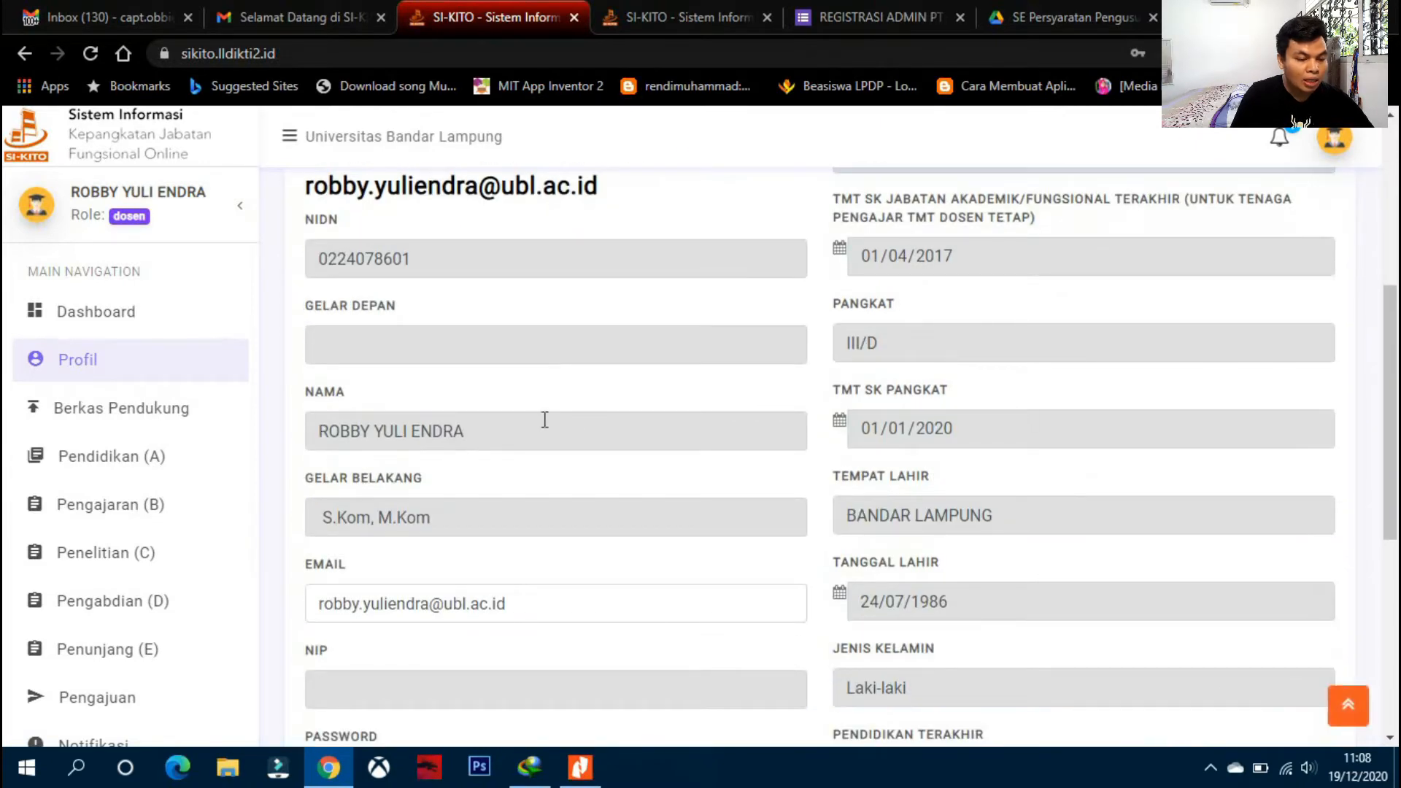
pyautogui.scroll(-1, 548, 418)
pyautogui.scroll(-1, 550, 417)
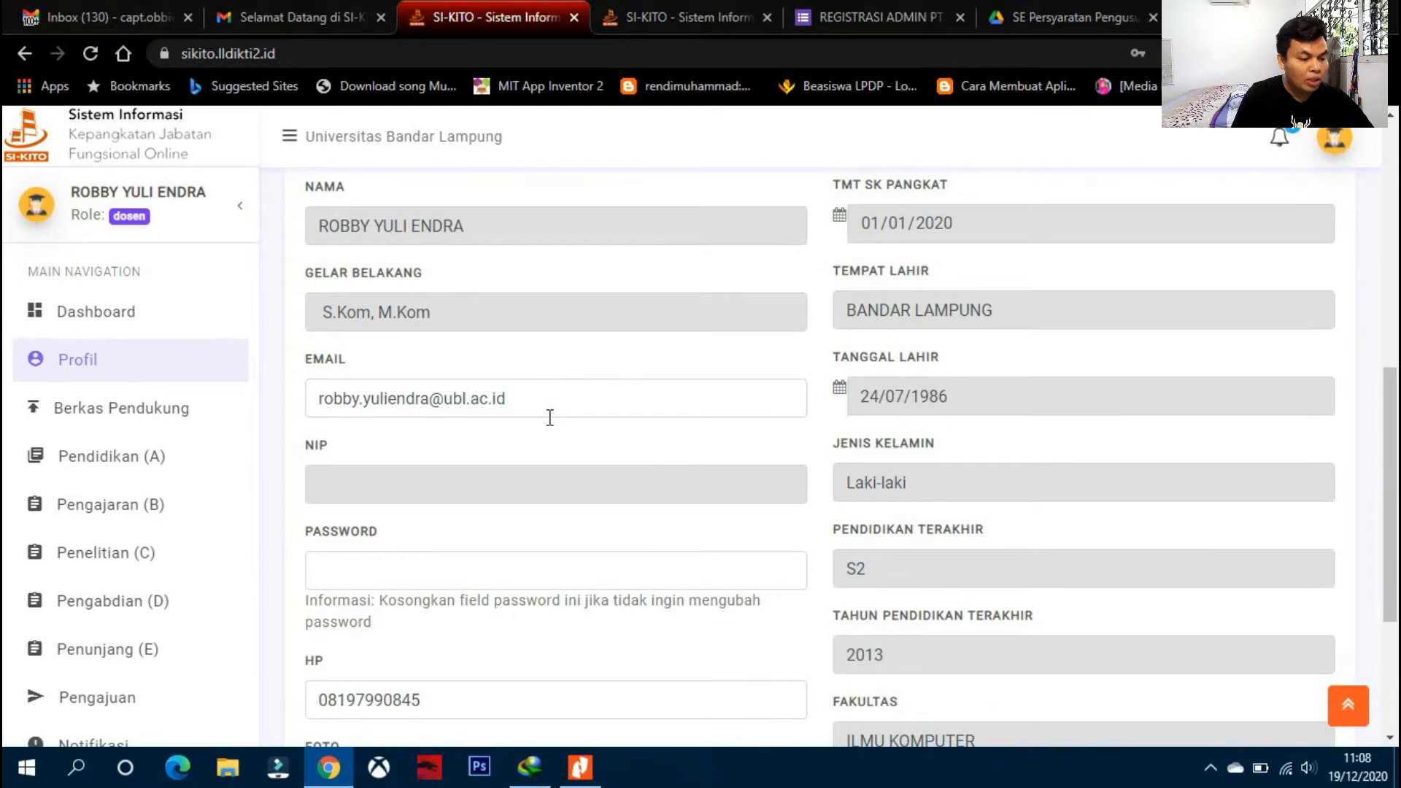
pyautogui.scroll(-2, 550, 426)
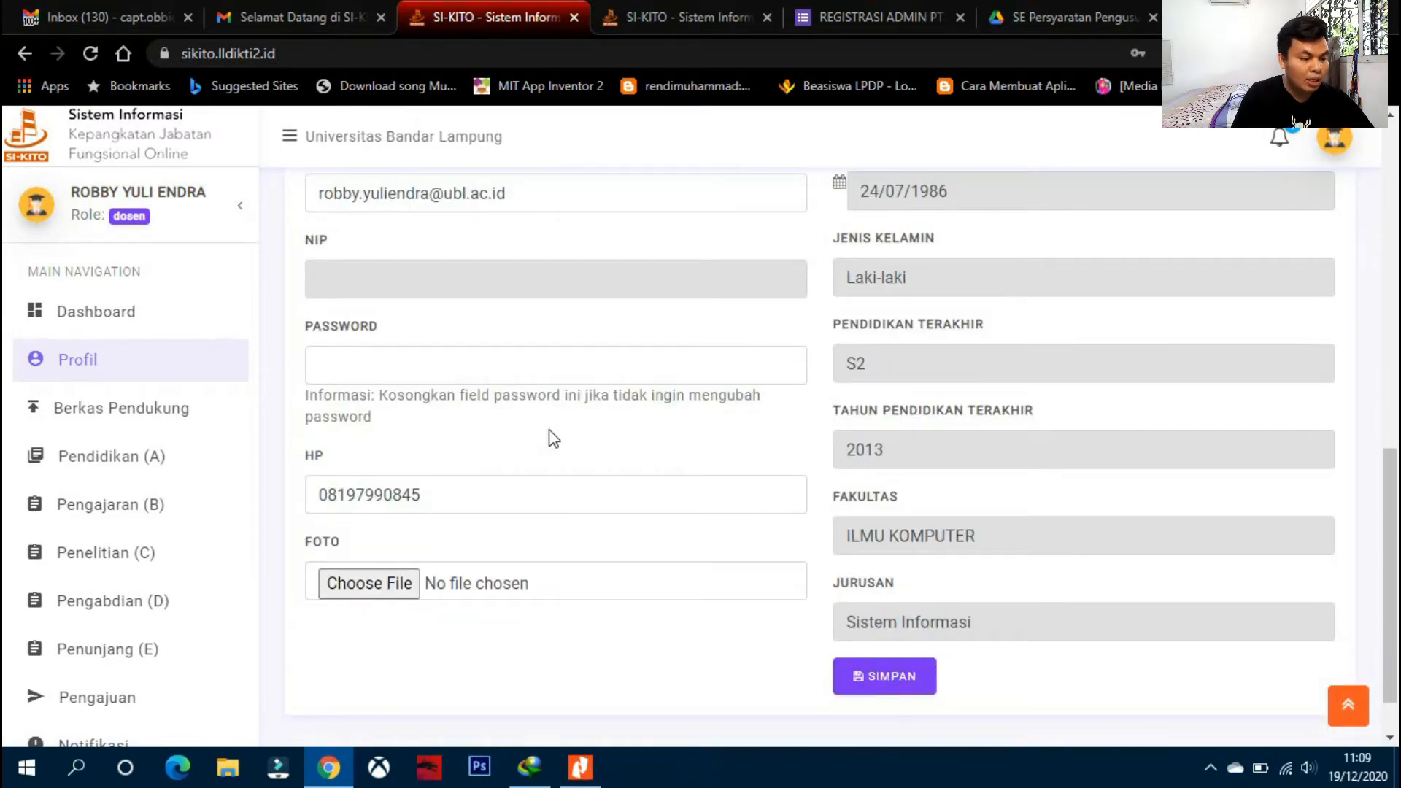
pyautogui.scroll(4, 551, 438)
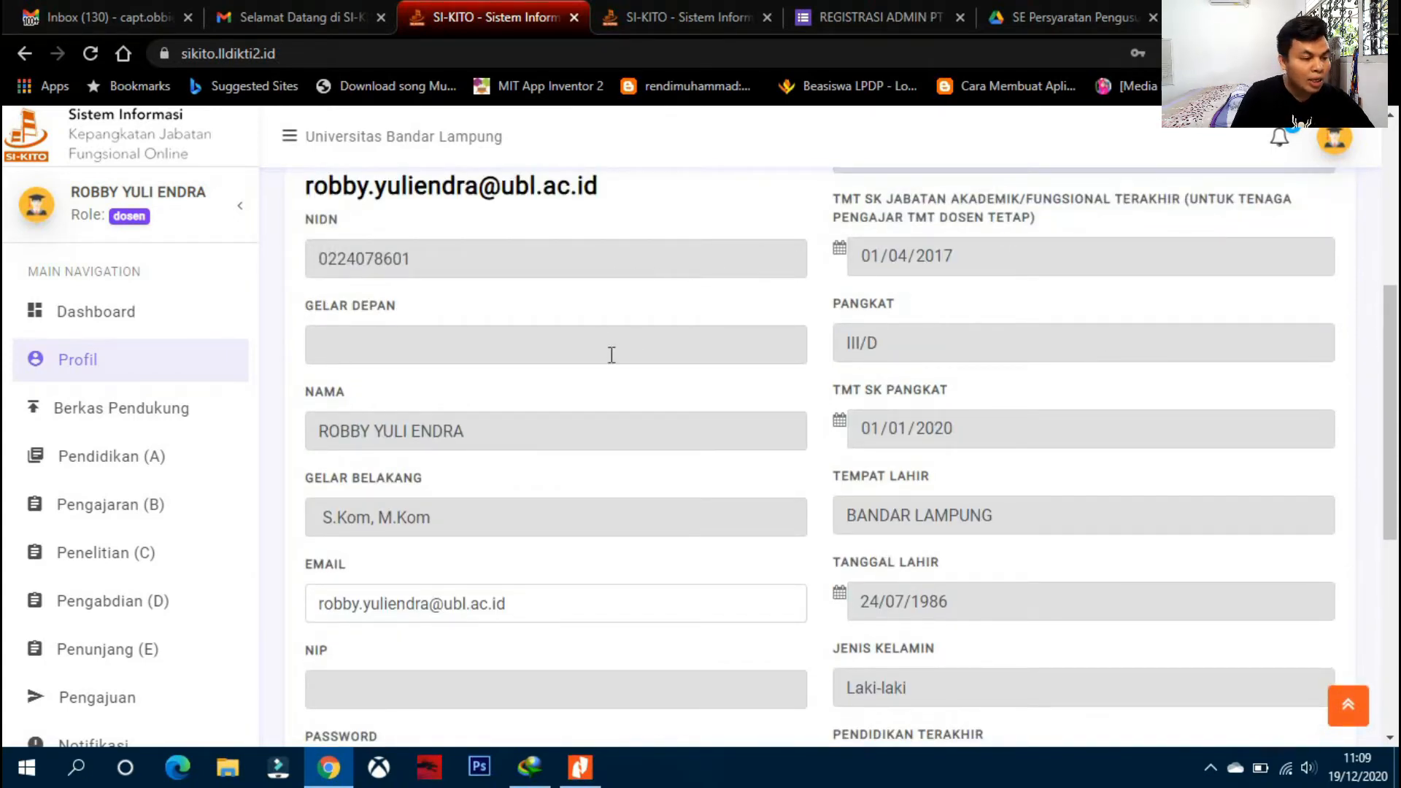
pyautogui.click(664, 431)
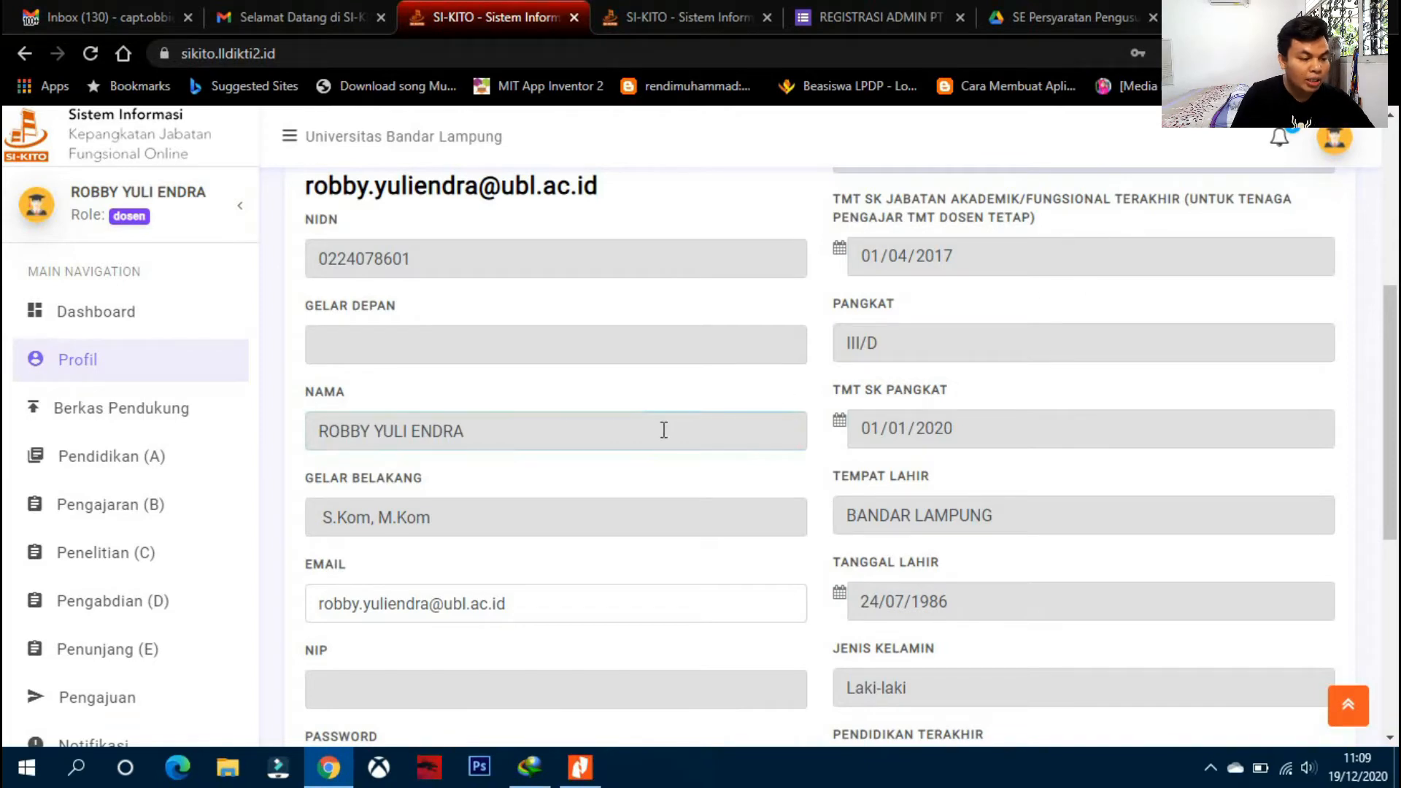
pyautogui.scroll(-2, 904, 328)
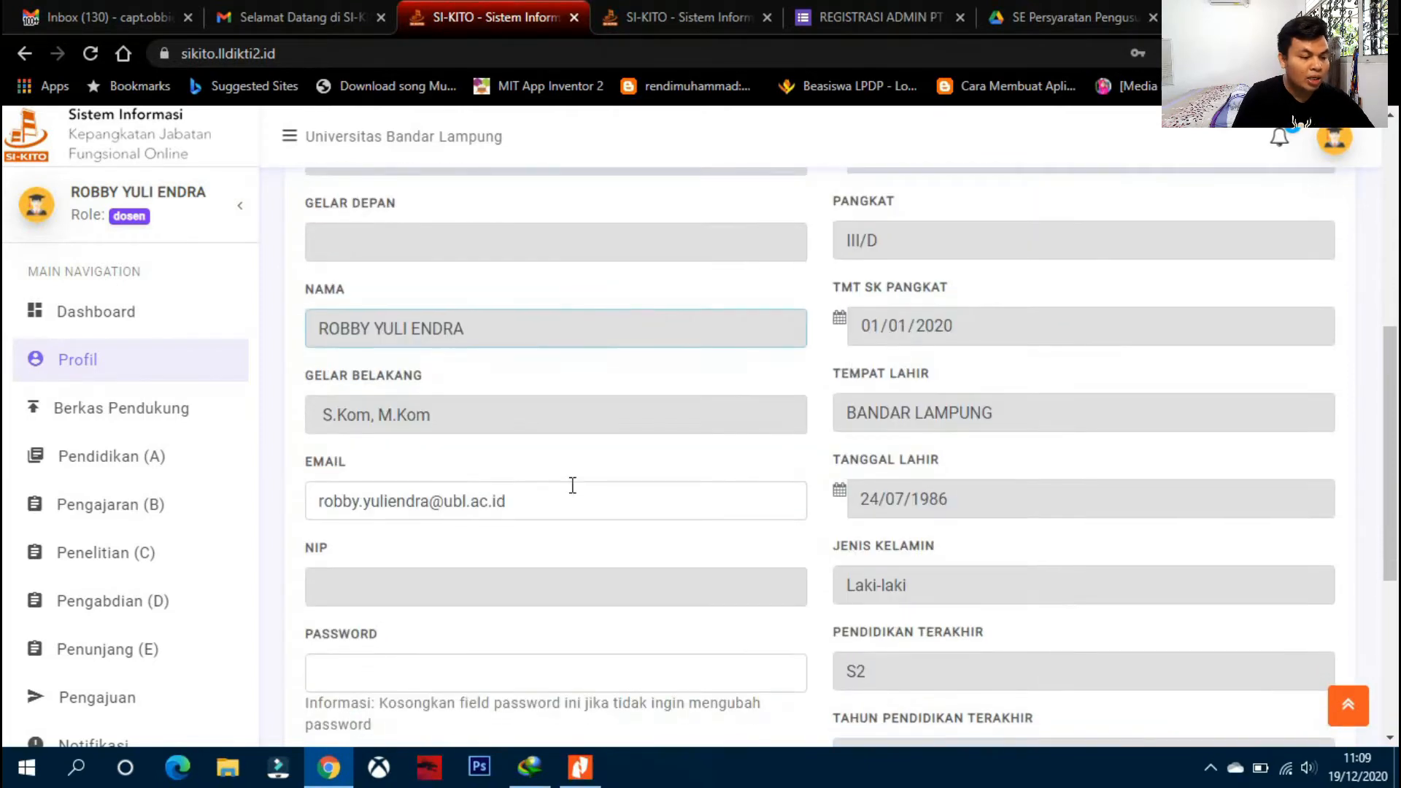
pyautogui.scroll(-1, 568, 490)
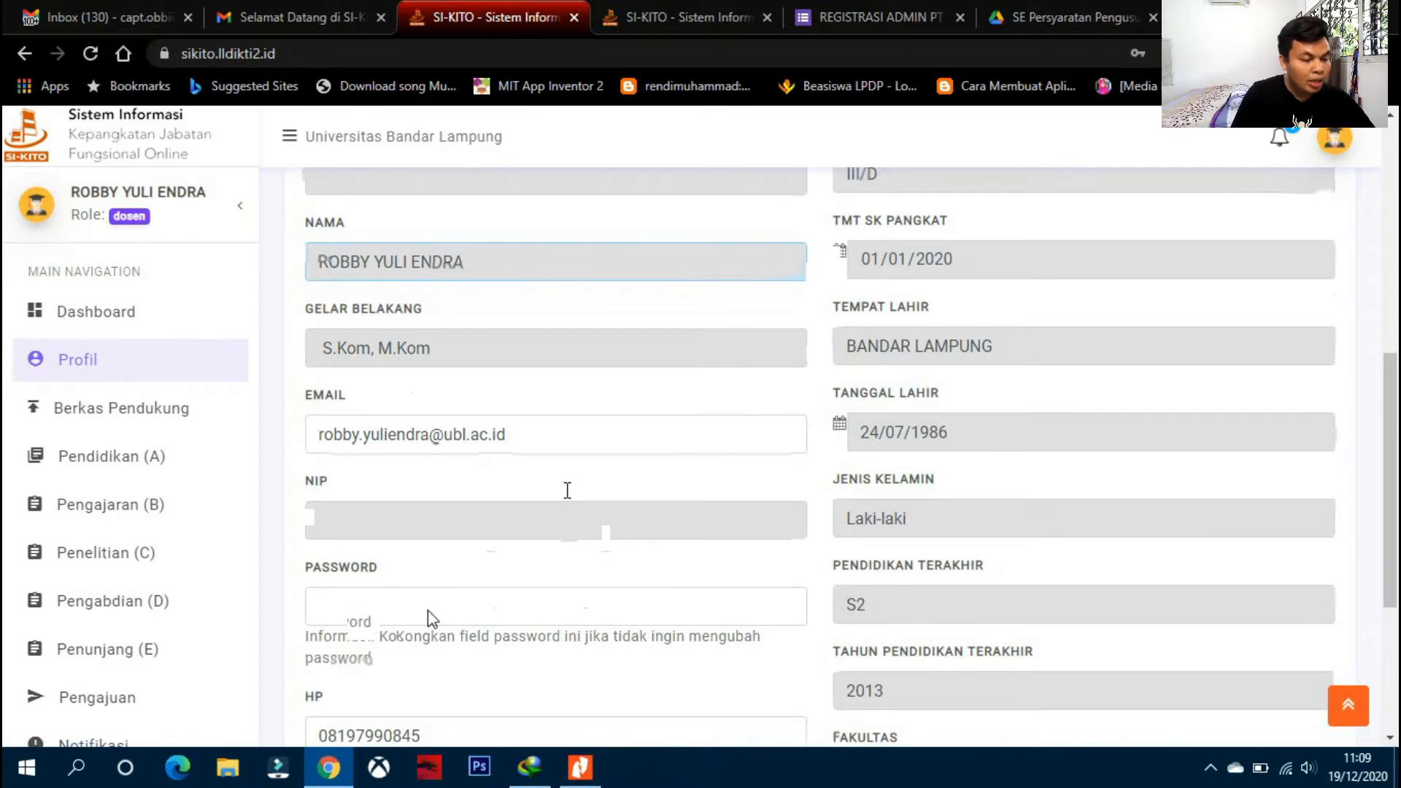
# - Enter a new account password in the PASSWORD field
pyautogui.click(667, 604)
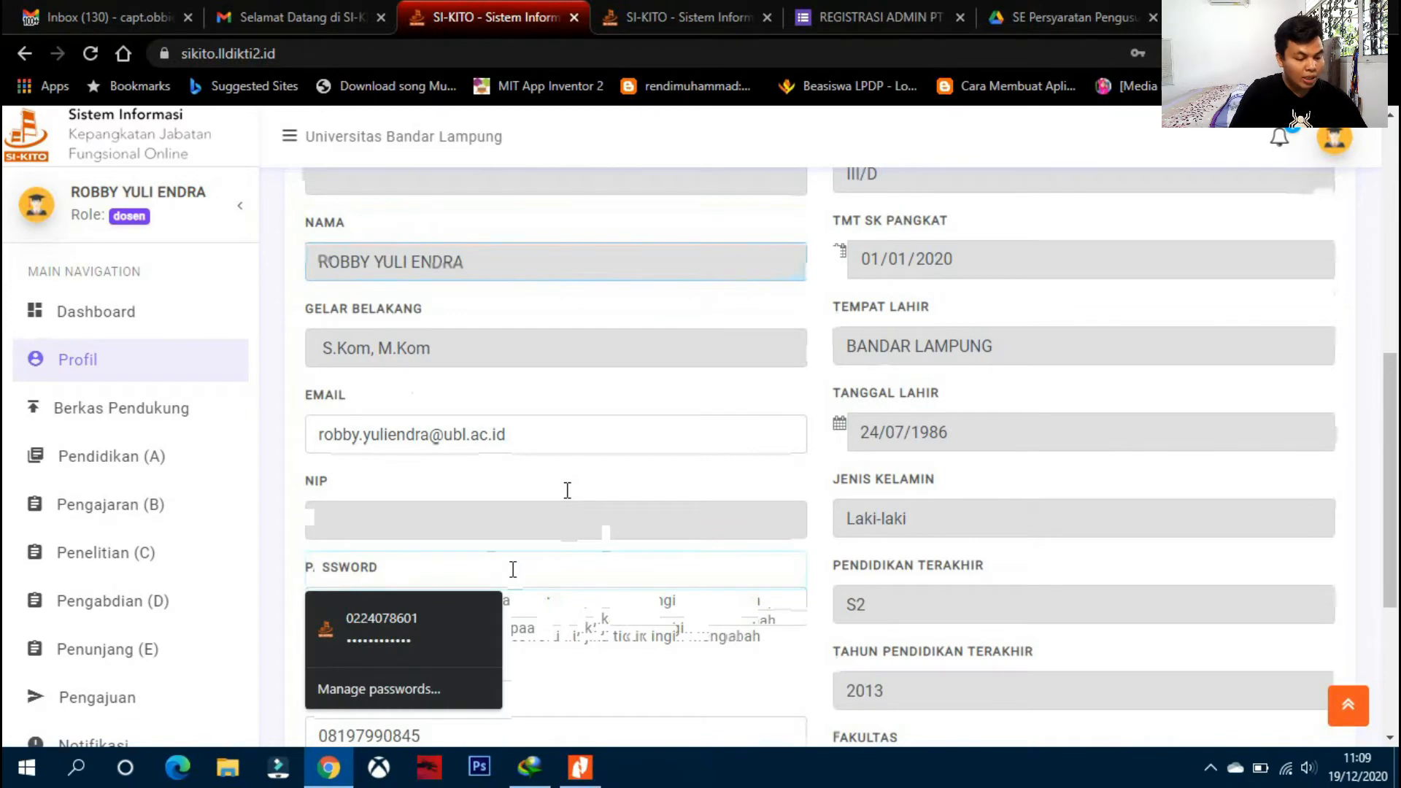
pyautogui.write('•••')
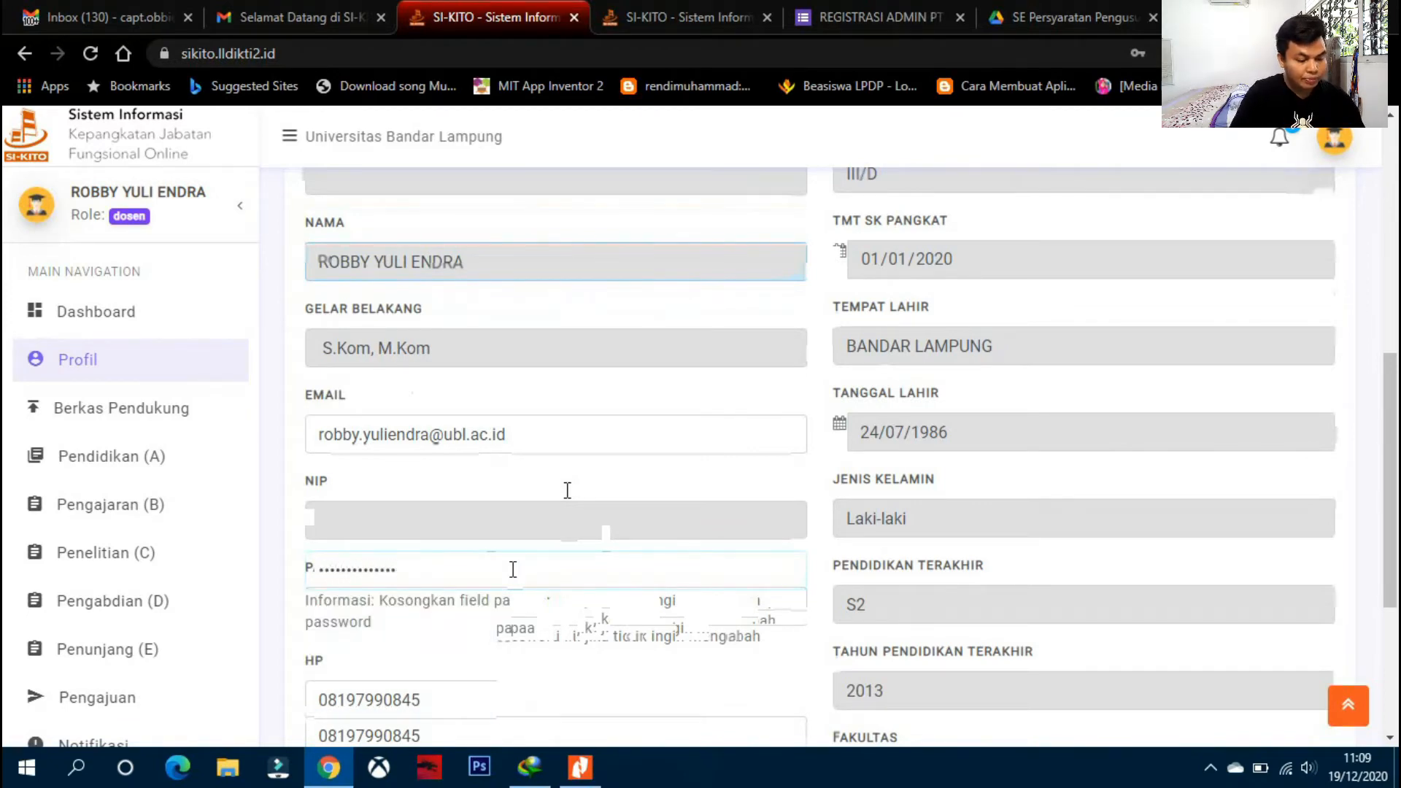
pyautogui.press('BackSpace')
pyautogui.press('BackSpace')
pyautogui.press('BackSpace')
pyautogui.press('BackSpace')
pyautogui.press('BackSpace')
pyautogui.press('BackSpace')
pyautogui.press('BackSpace')
pyautogui.press('BackSpace')
pyautogui.press('BackSpace')
pyautogui.press('BackSpace')
pyautogui.press('BackSpace')
pyautogui.press('BackSpace')
pyautogui.press('BackSpace')
pyautogui.write('•')
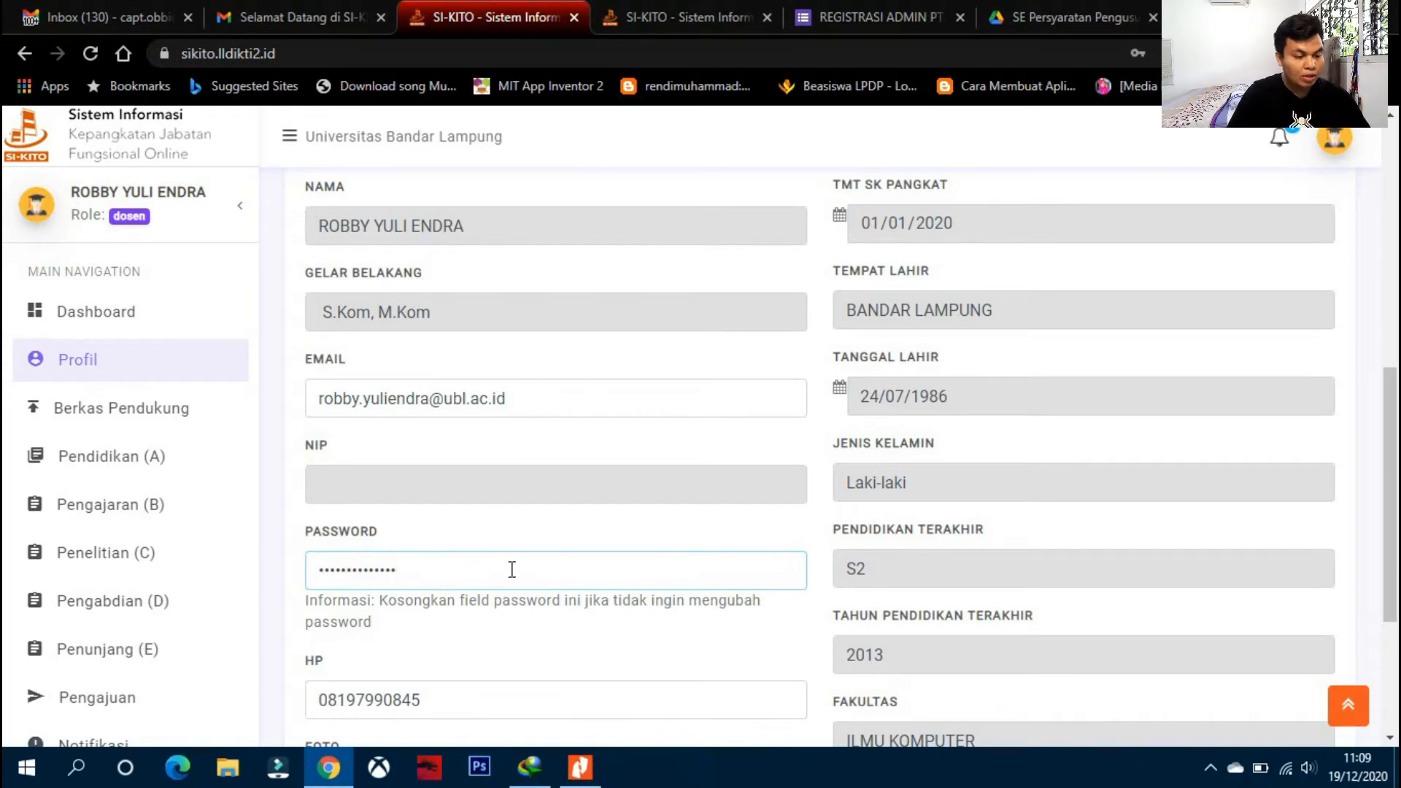
# - Attach the white-background 3x4 photo to FOTO and save the profile with SIMPAN
pyautogui.scroll(-3, 512, 569)
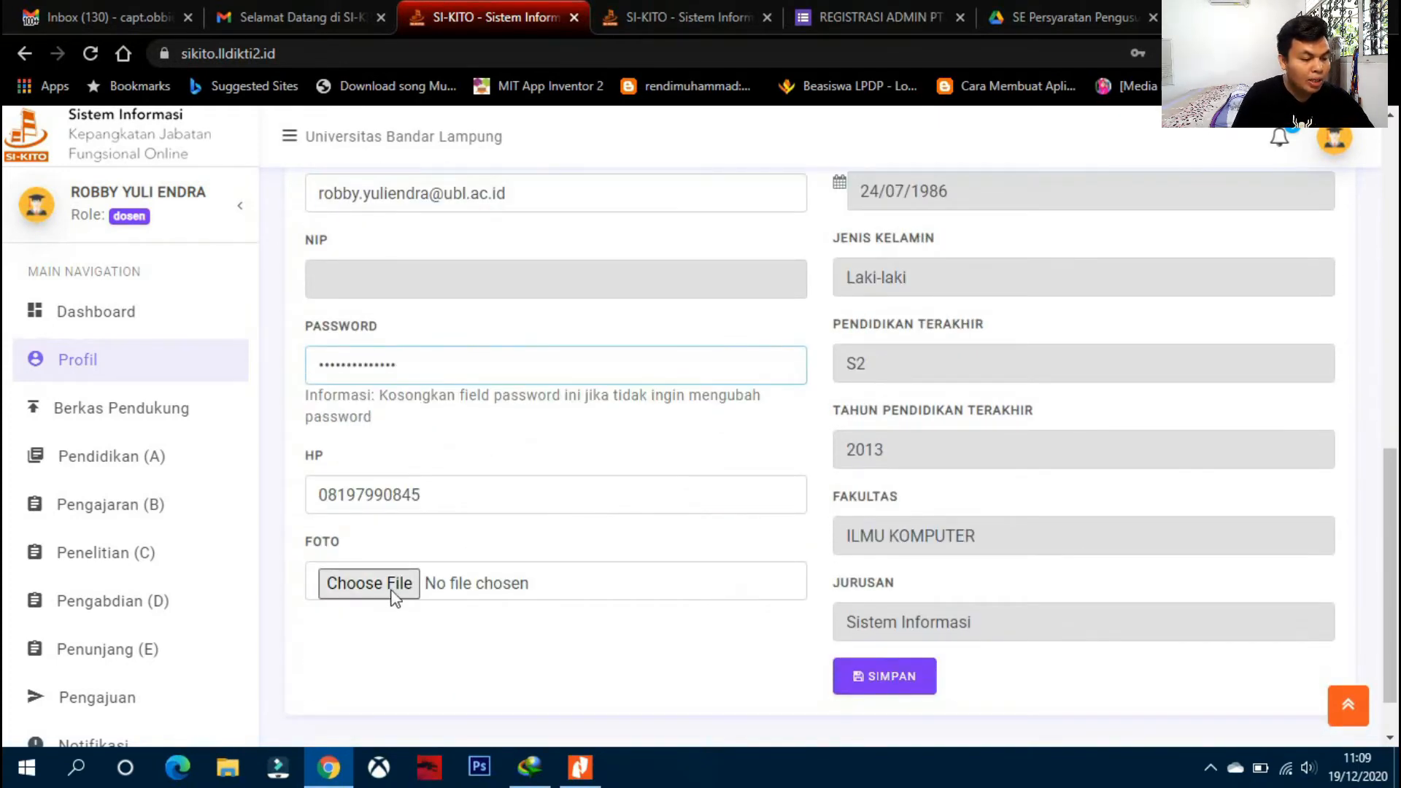
pyautogui.click(387, 595)
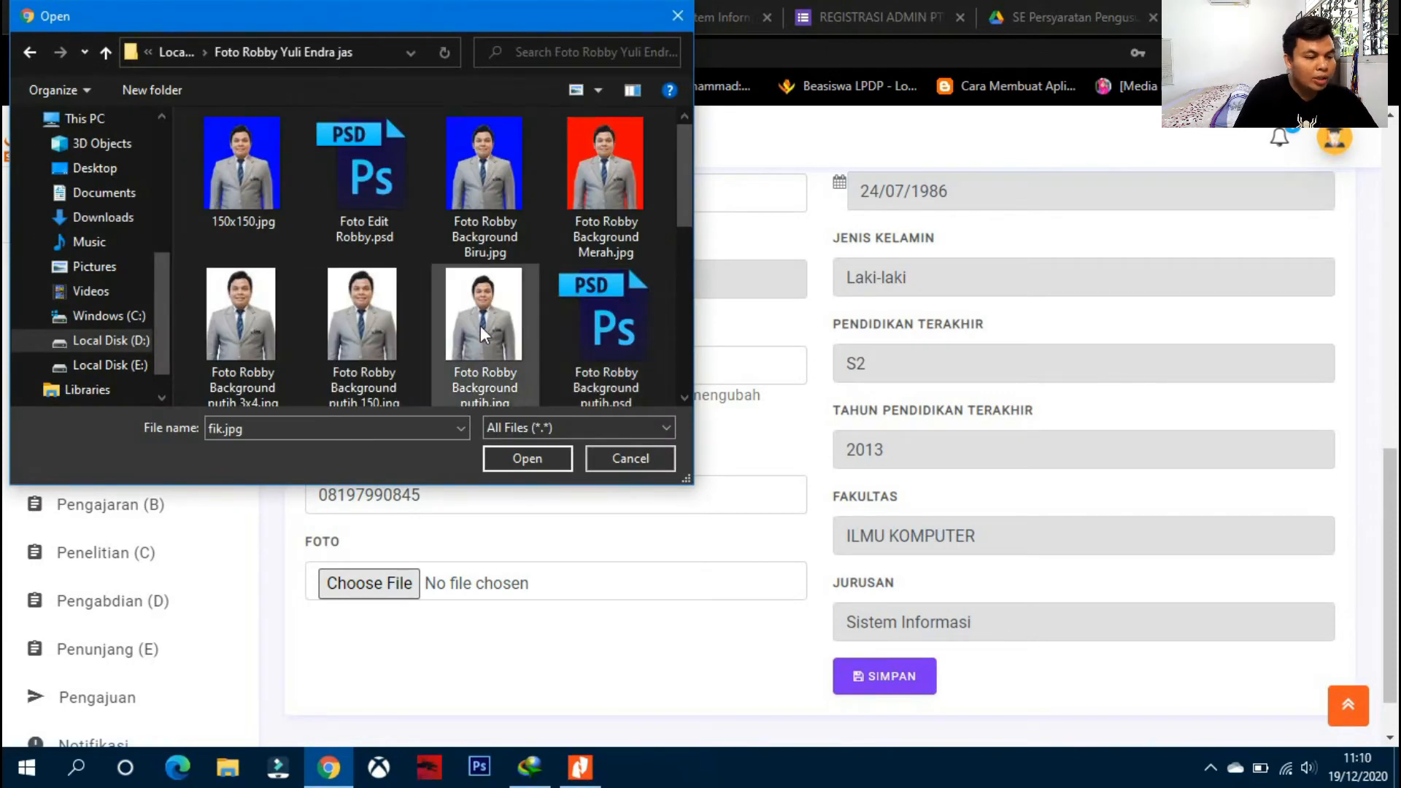
pyautogui.scroll(-1, 481, 332)
pyautogui.doubleClick(234, 330)
pyautogui.scroll(10, 569, 438)
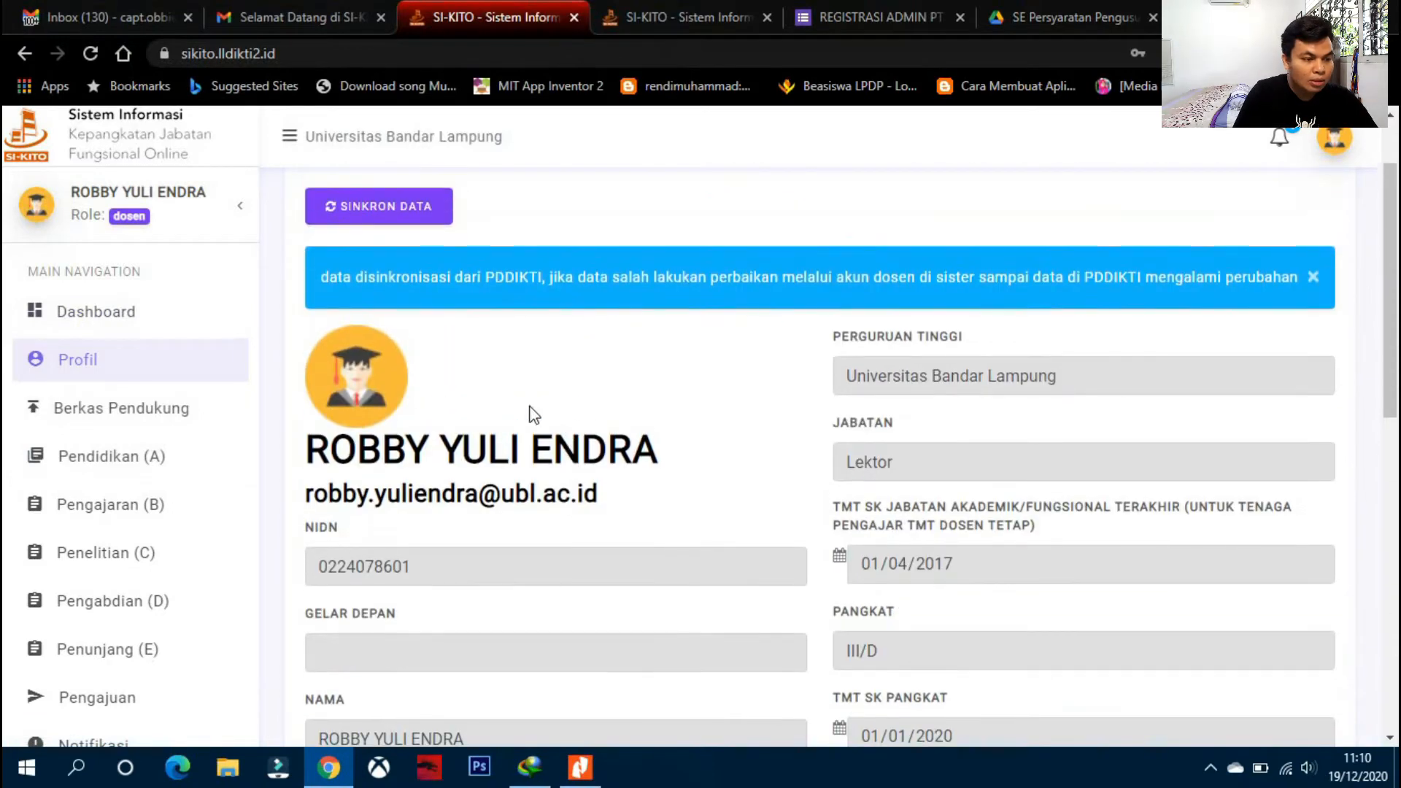
pyautogui.scroll(-8, 503, 383)
pyautogui.scroll(-2, 508, 387)
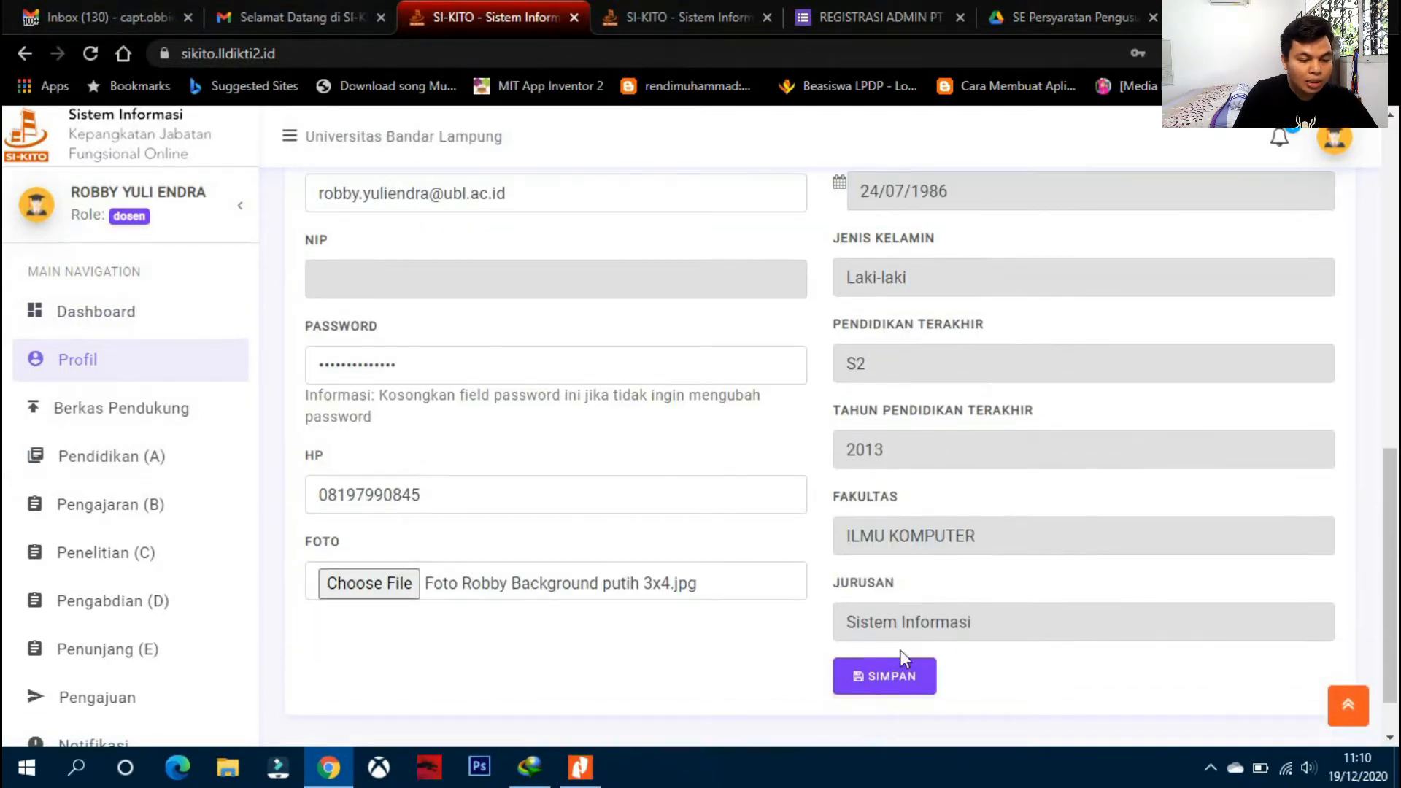
pyautogui.click(870, 678)
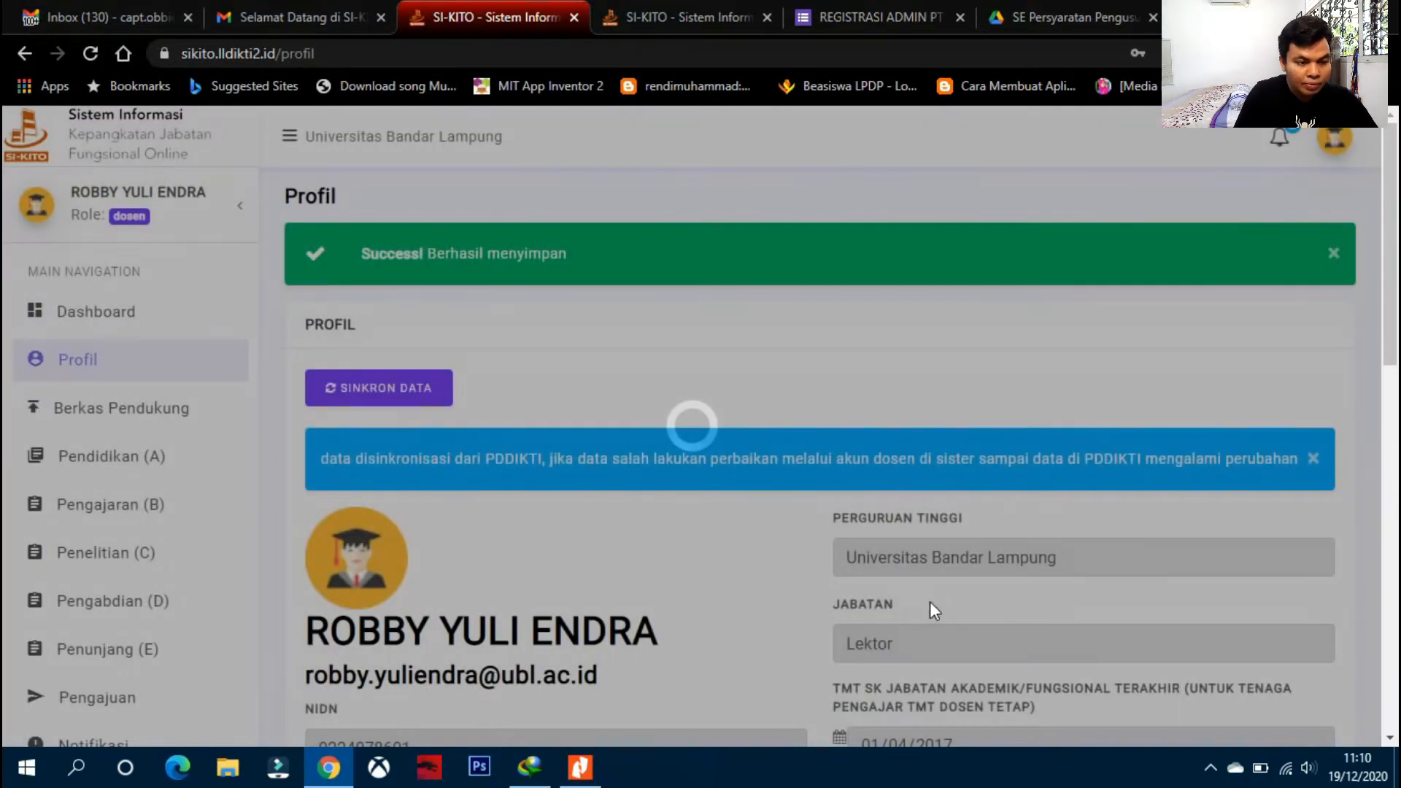
# - Resync the lecturer's profile data from PDDIKTI
pyautogui.scroll(-5, 930, 602)
pyautogui.scroll(-8, 929, 595)
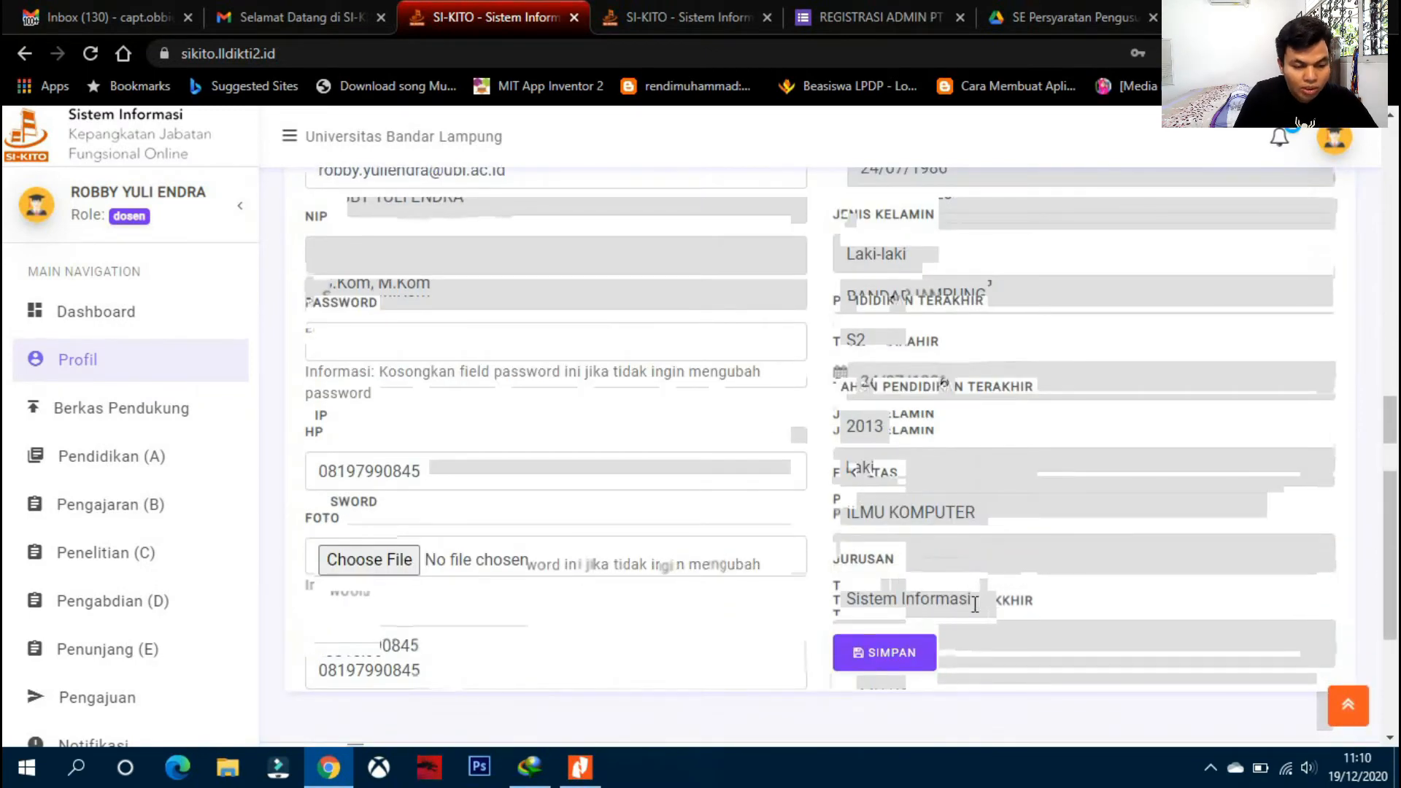
pyautogui.scroll(1, 982, 603)
pyautogui.scroll(6, 976, 606)
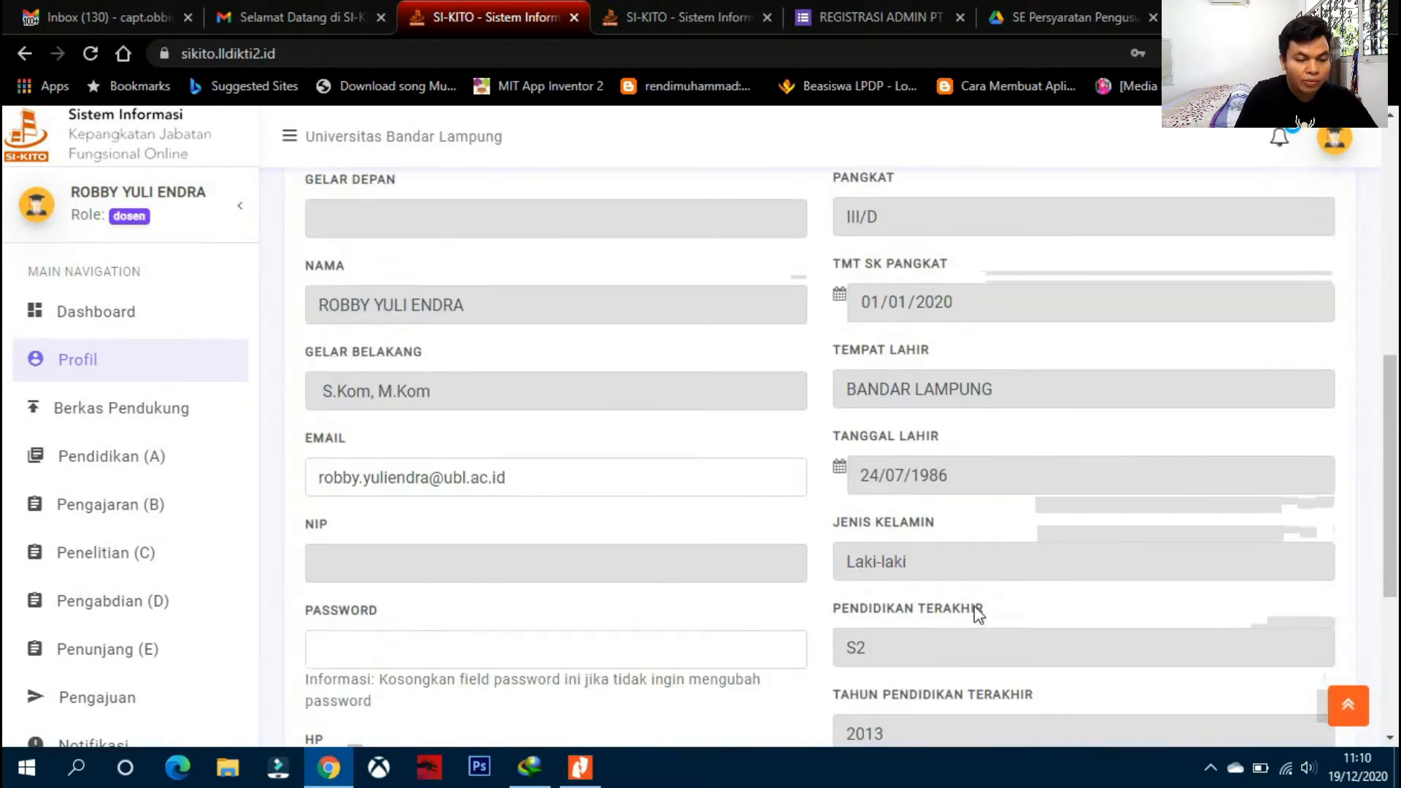
pyautogui.scroll(3, 975, 606)
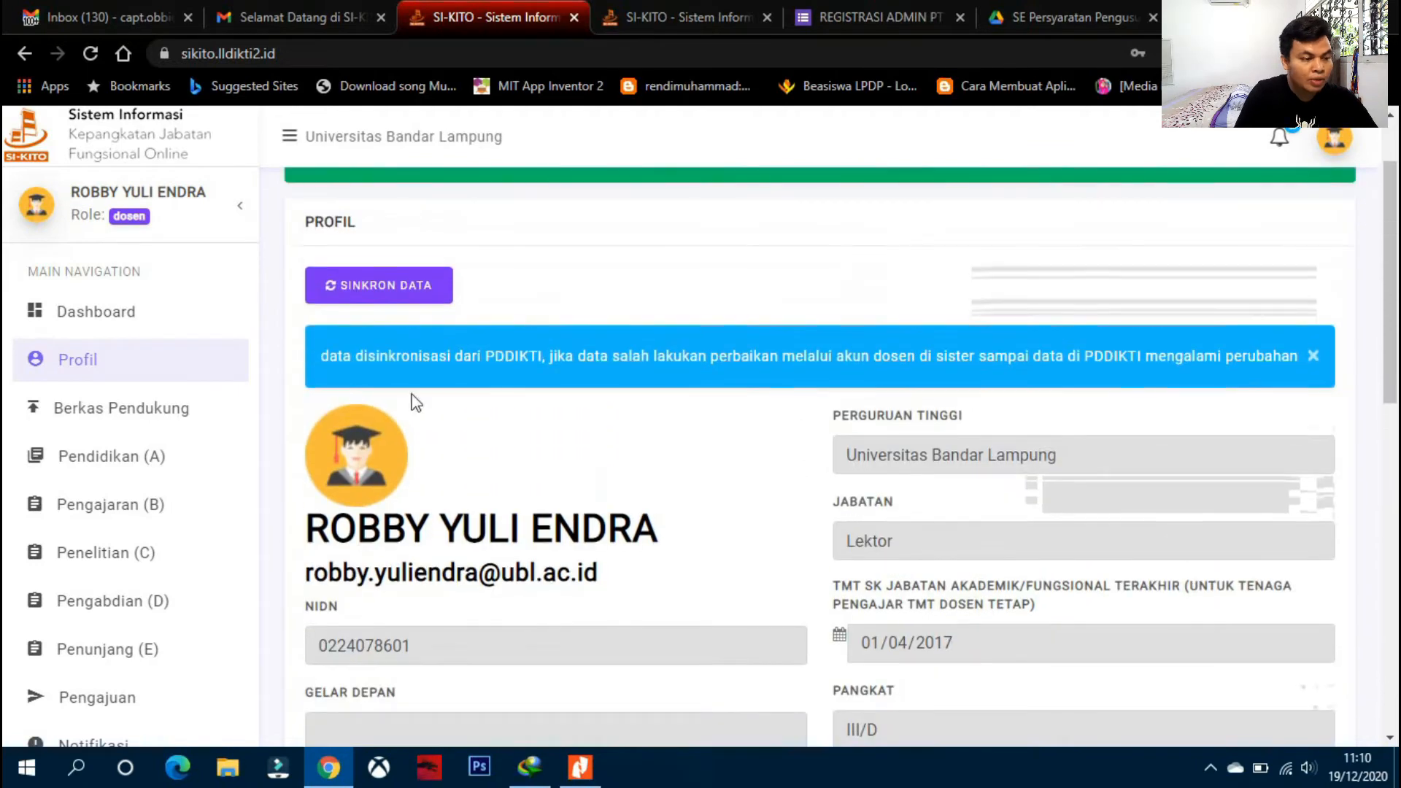
pyautogui.click(395, 292)
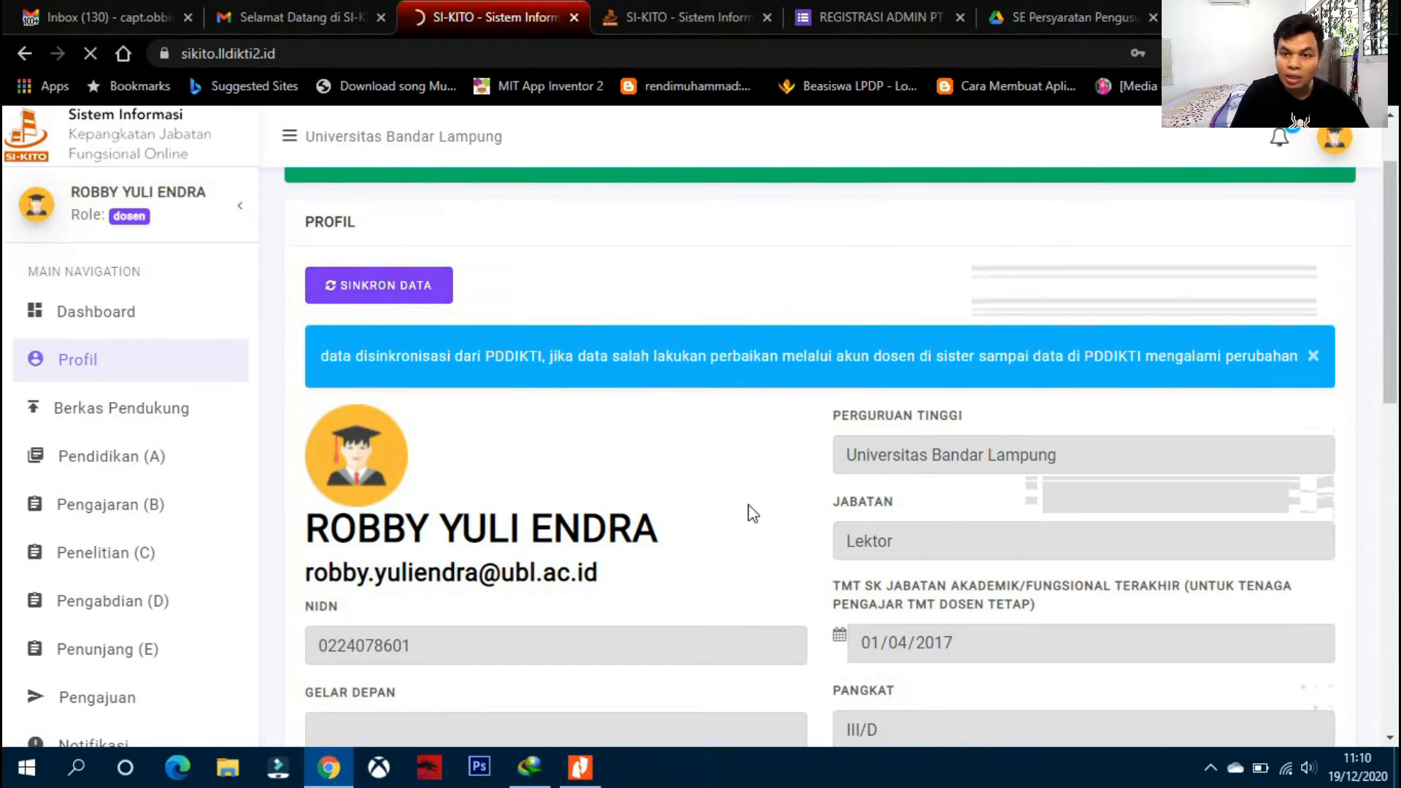
# - Save the Profil form with SIMPAN at the bottom
pyautogui.scroll(-1, 752, 511)
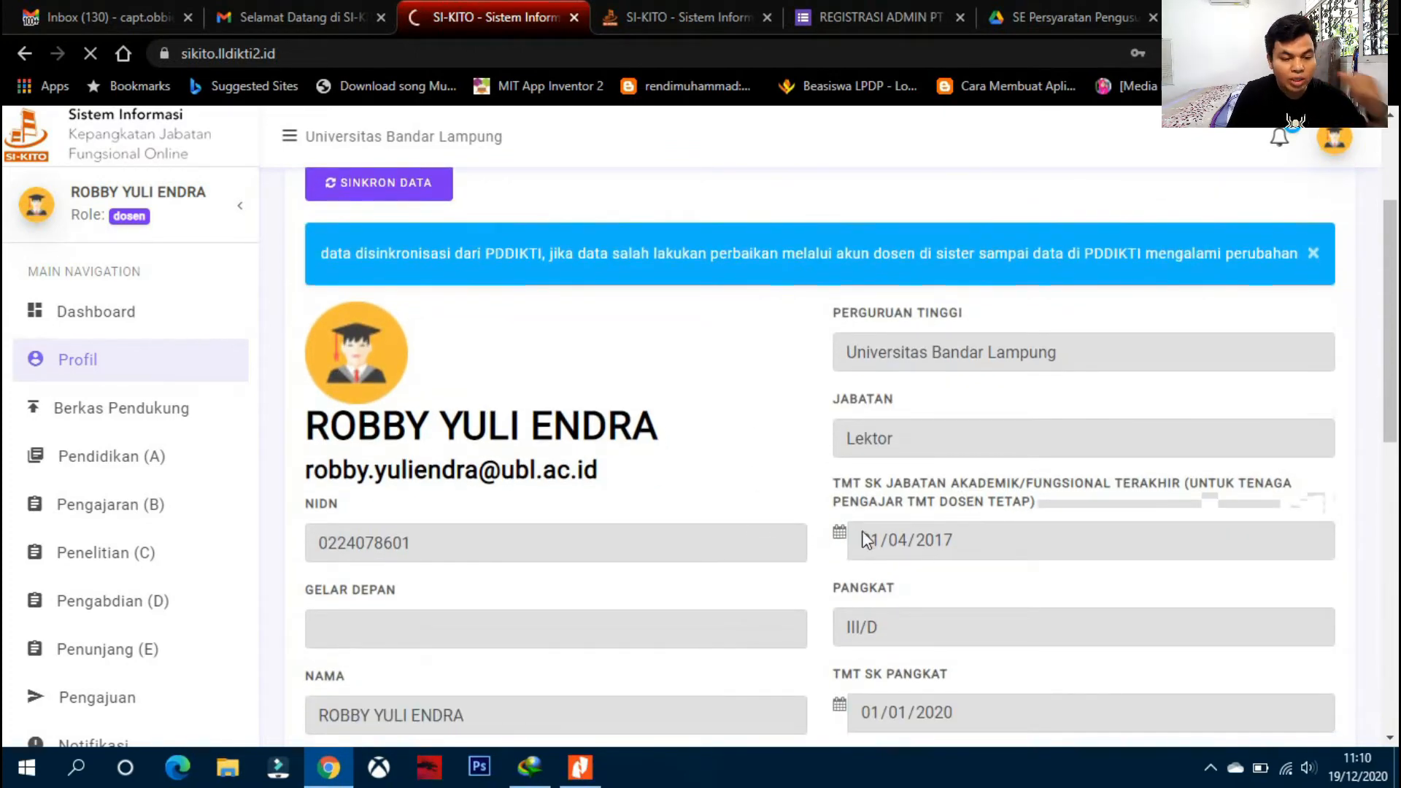
pyautogui.scroll(-3, 887, 511)
pyautogui.scroll(-1, 887, 508)
pyautogui.scroll(-5, 856, 496)
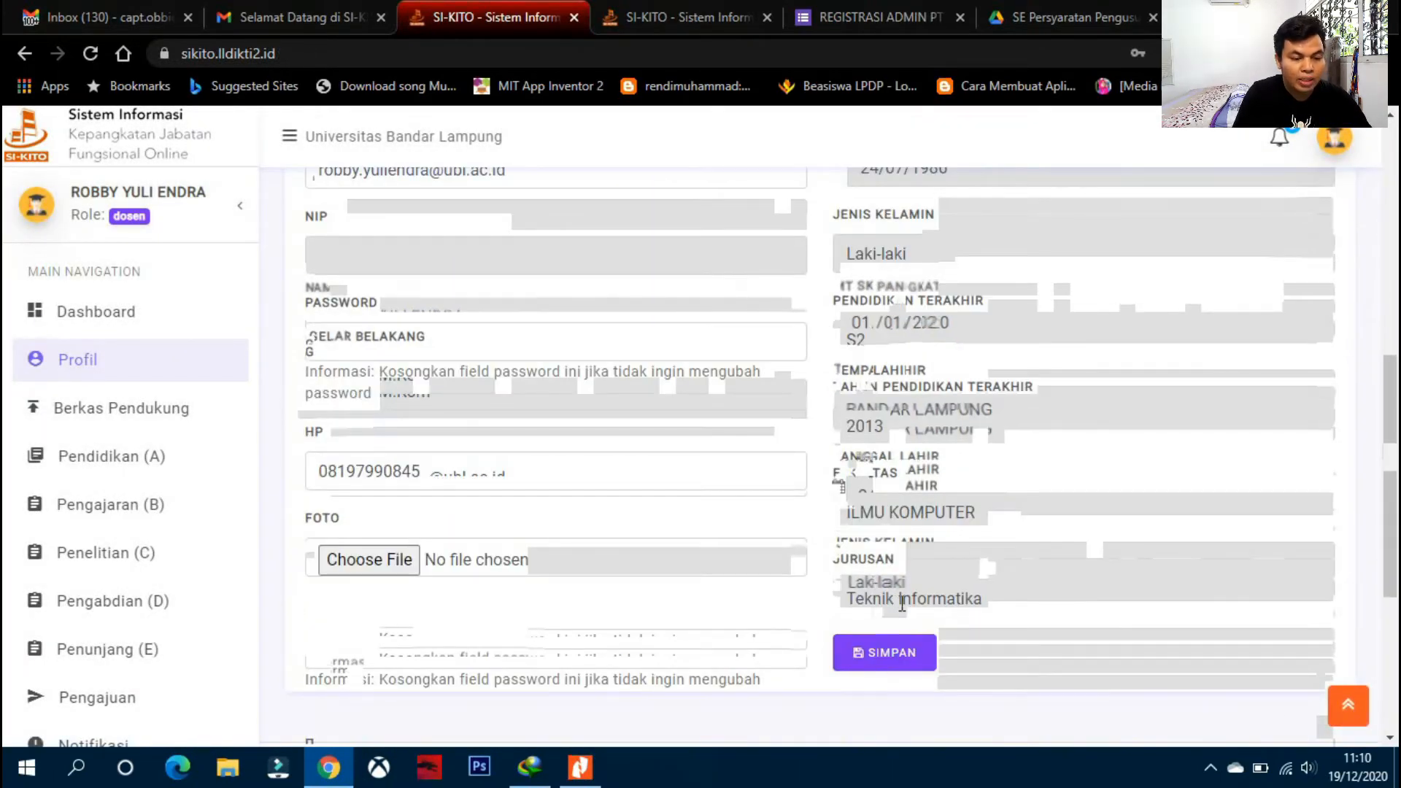
pyautogui.click(884, 652)
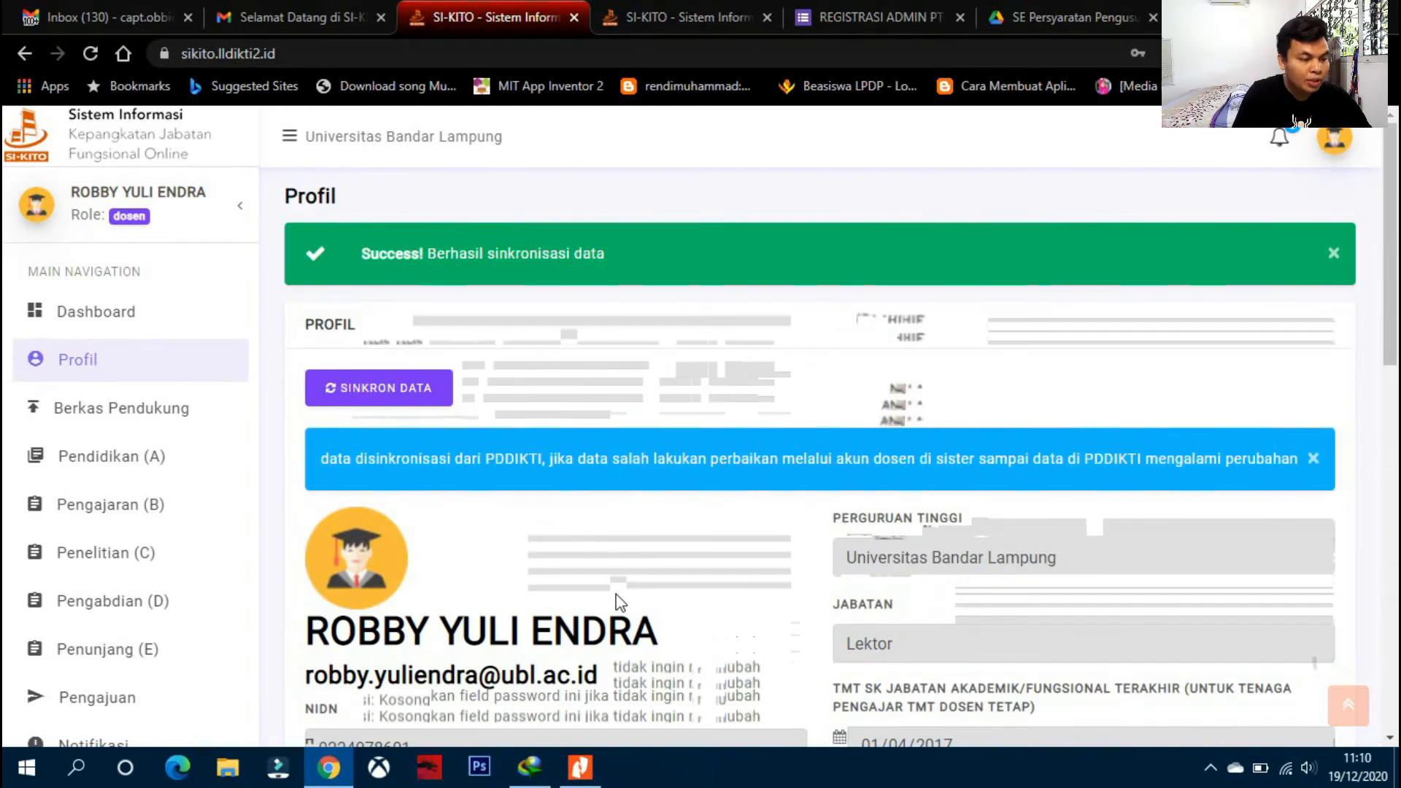
# - Re-attach the white-background 3x4 photo in the FOTO field and save the profile again
pyautogui.scroll(-3, 619, 600)
pyautogui.scroll(3, 619, 595)
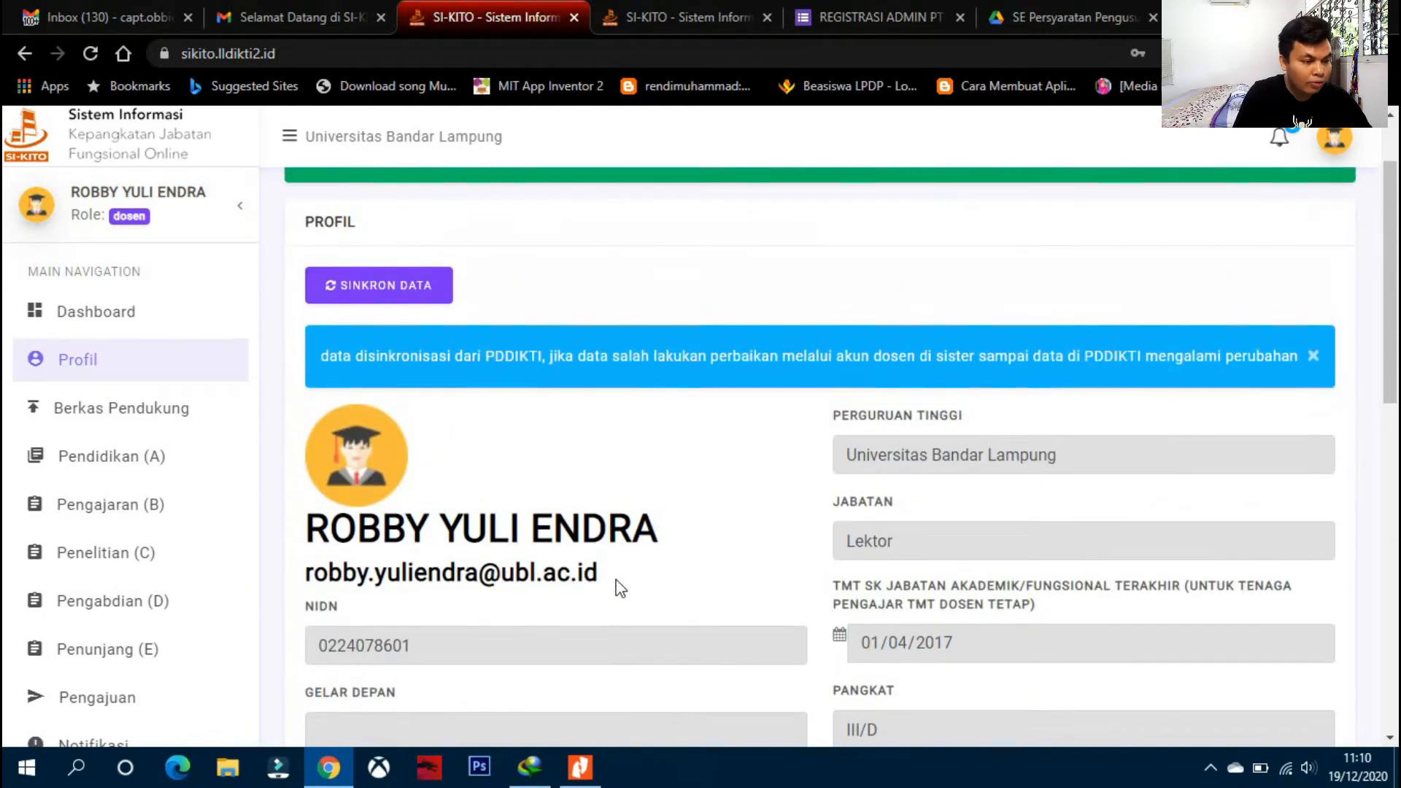
pyautogui.scroll(-10, 619, 587)
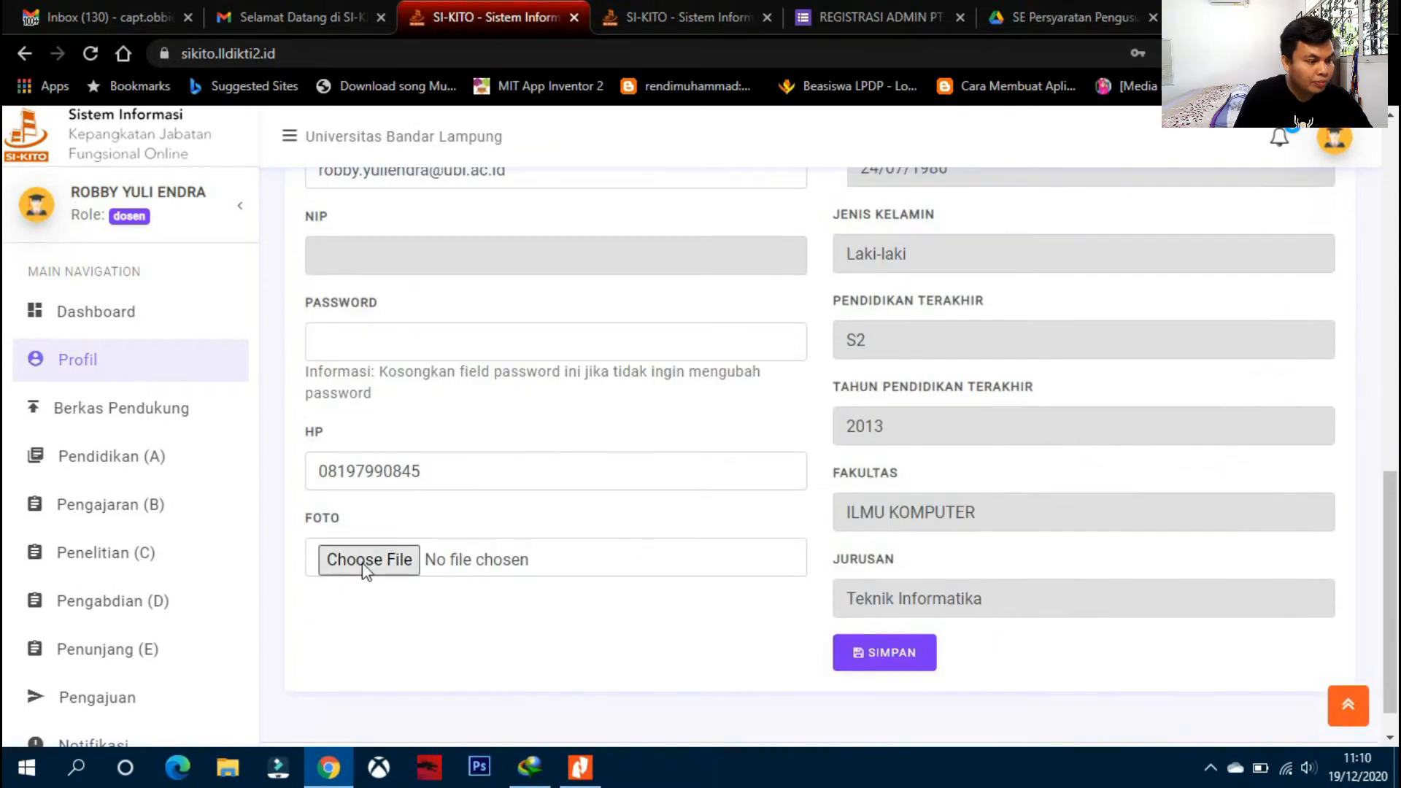
pyautogui.click(360, 556)
pyautogui.click(276, 337)
pyautogui.press('Return')
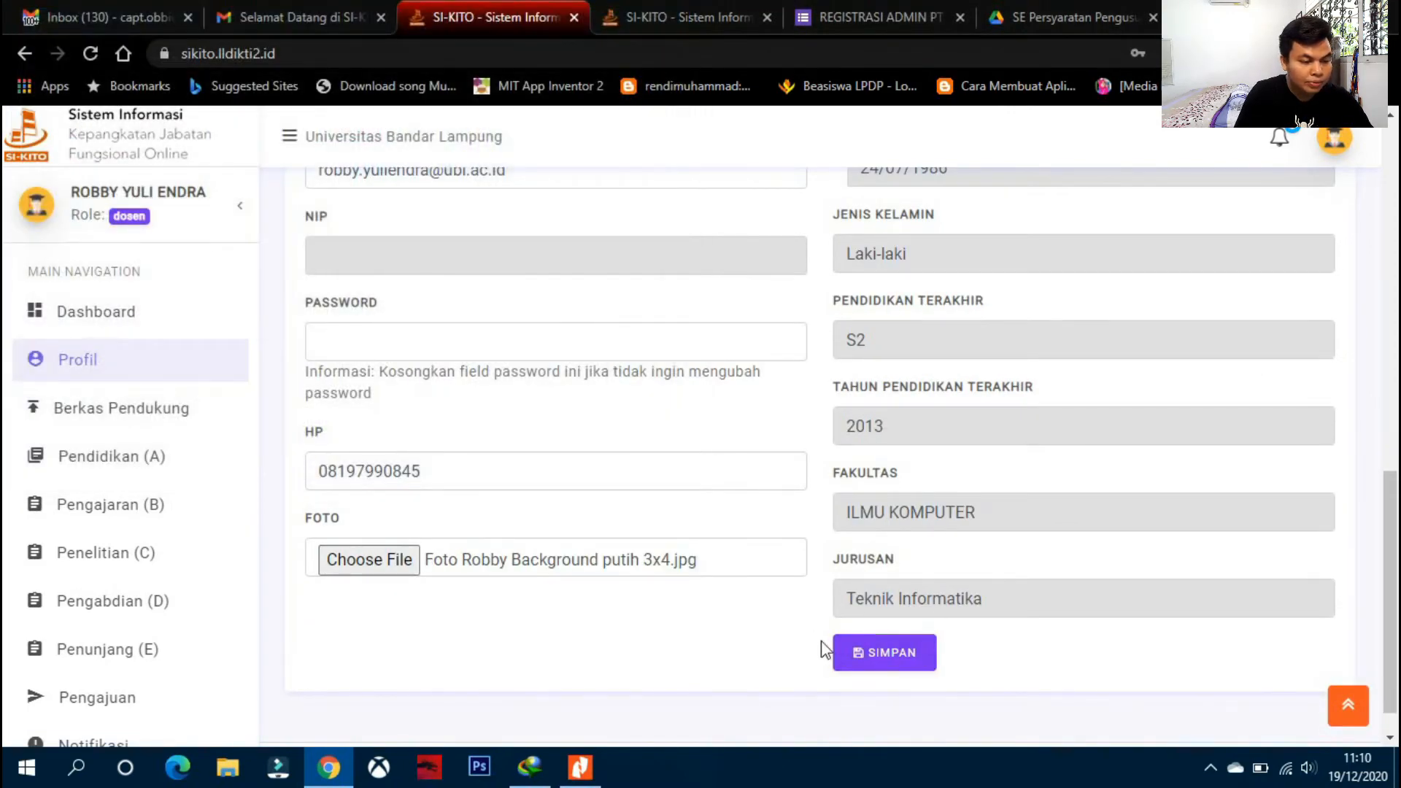
pyautogui.click(925, 664)
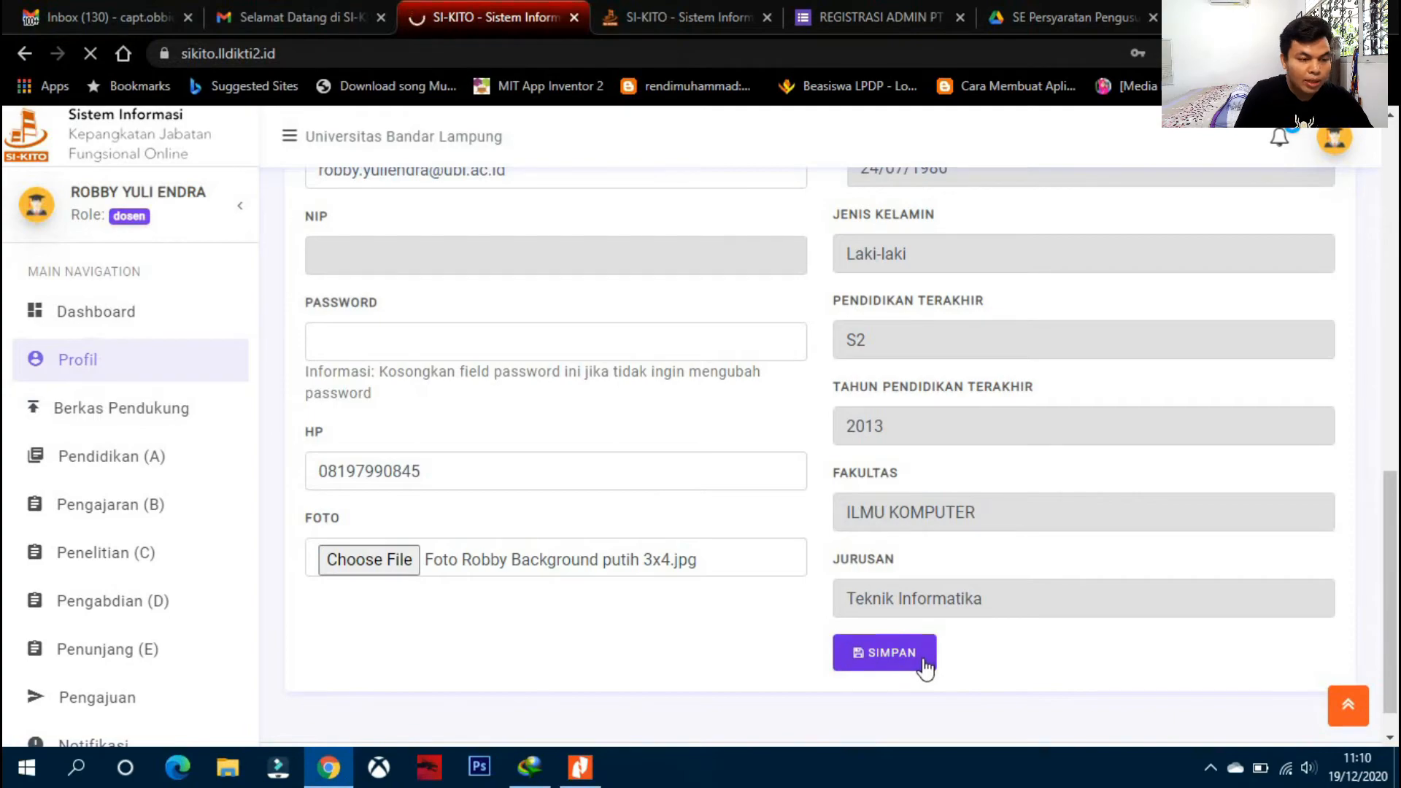
pyautogui.scroll(-8, 543, 453)
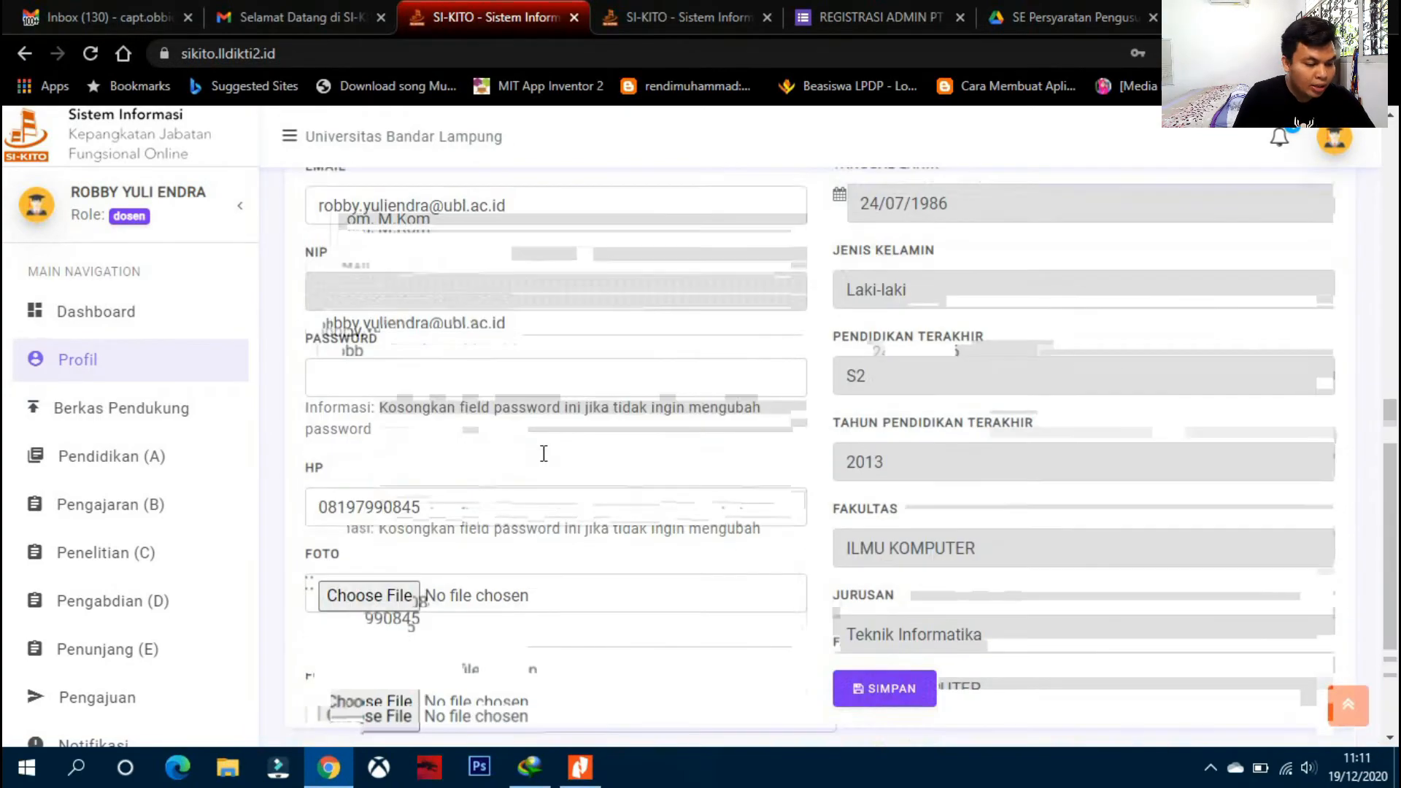
pyautogui.scroll(8, 544, 453)
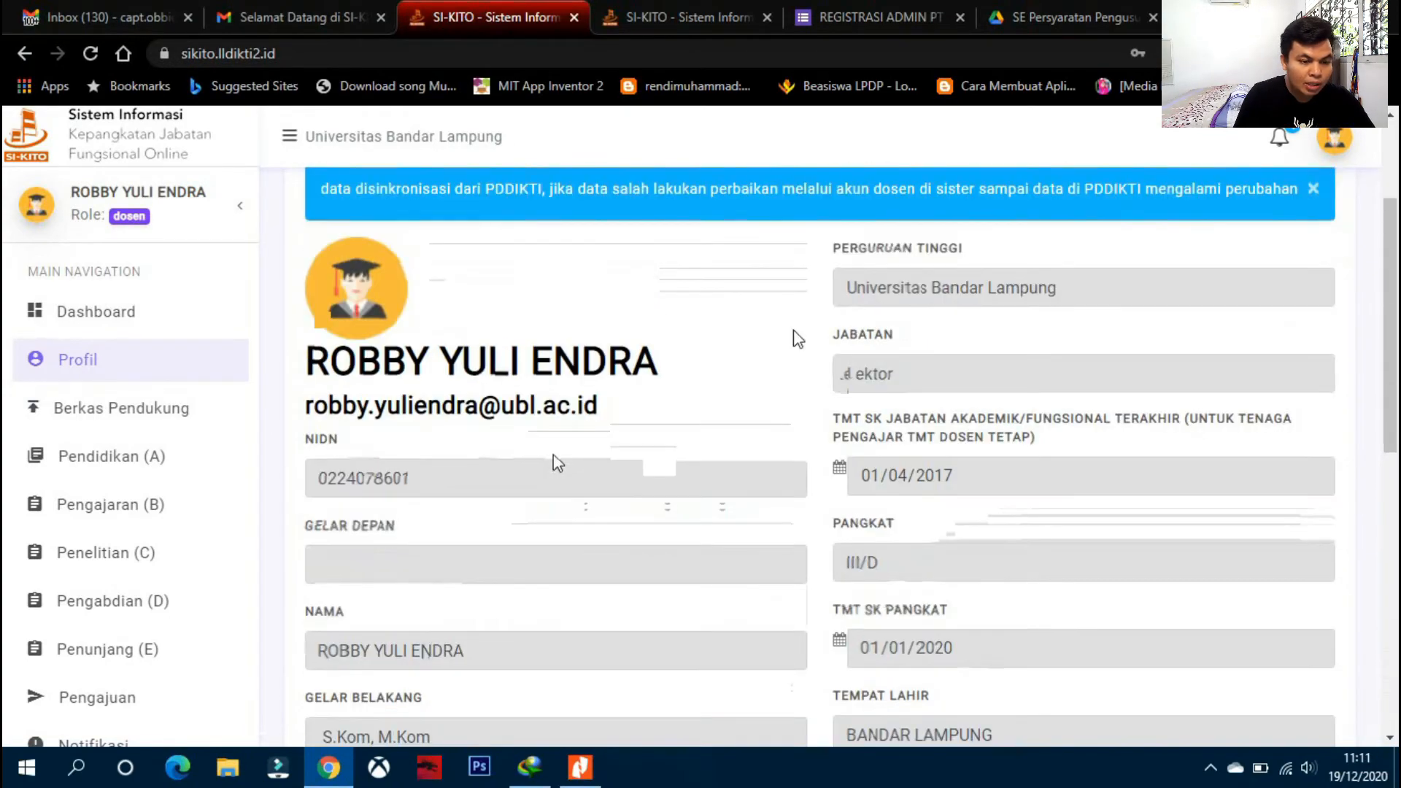
pyautogui.scroll(-6, 757, 328)
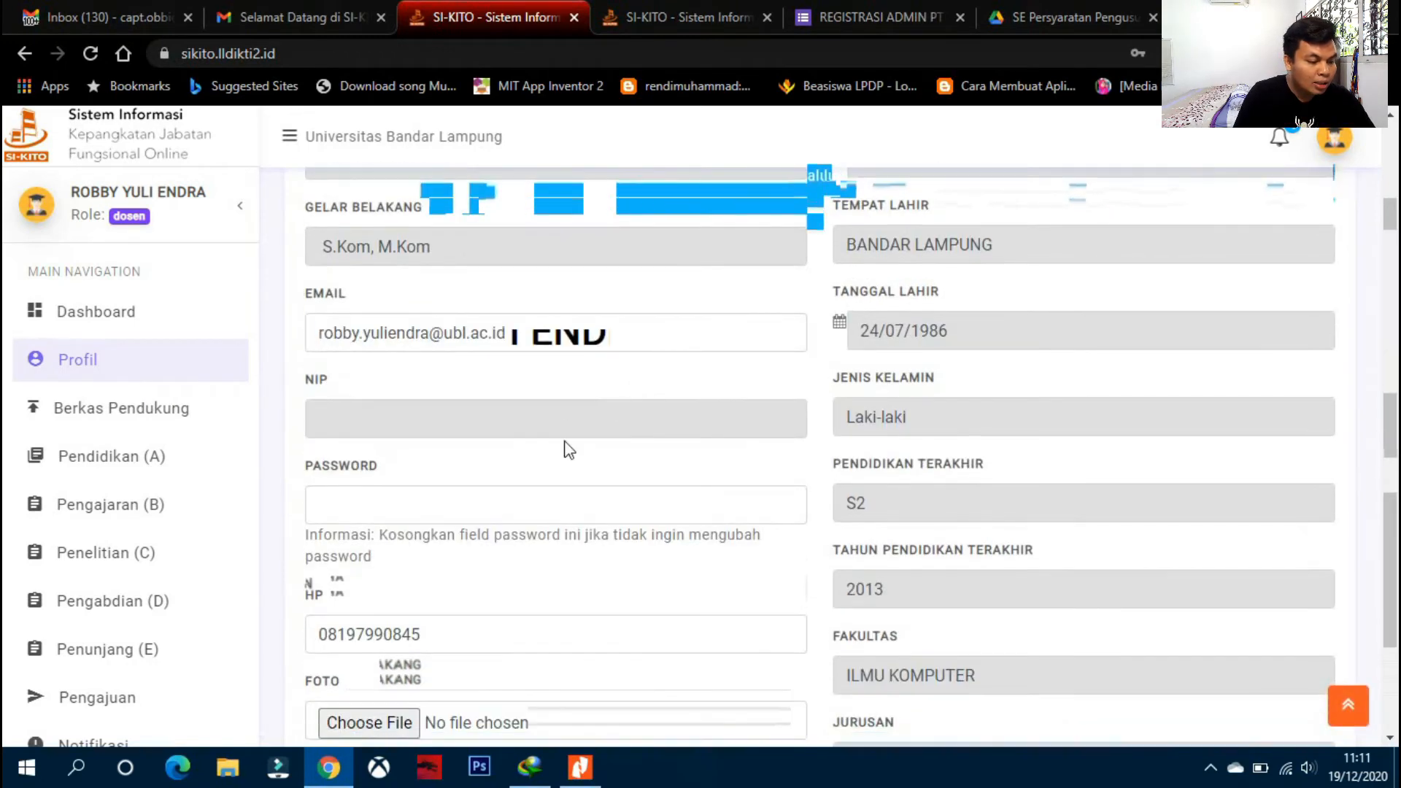
pyautogui.scroll(3, 564, 464)
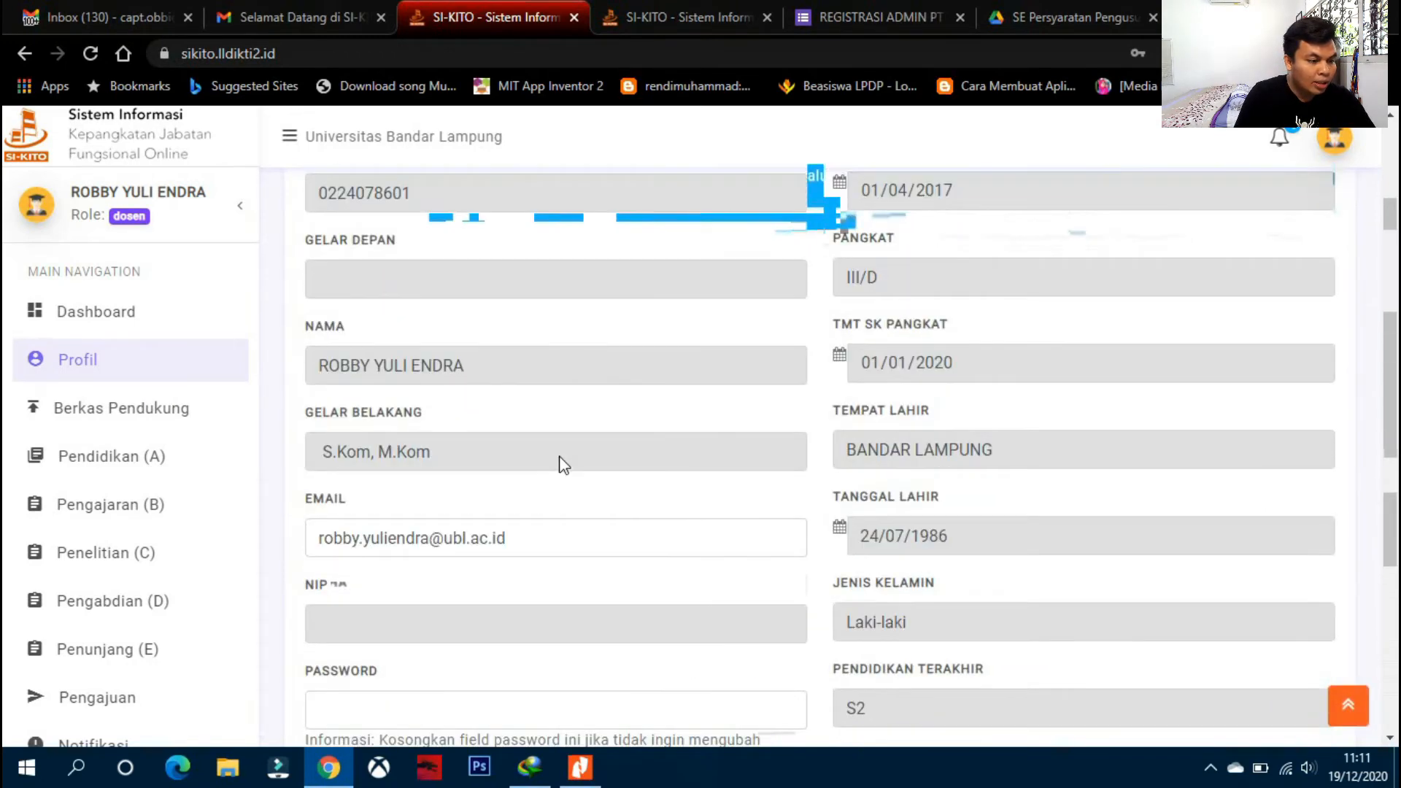
# - On Berkas Pendukung, switch the first document to Unggah Berkas, then back to Input Taut URL
pyautogui.click(136, 423)
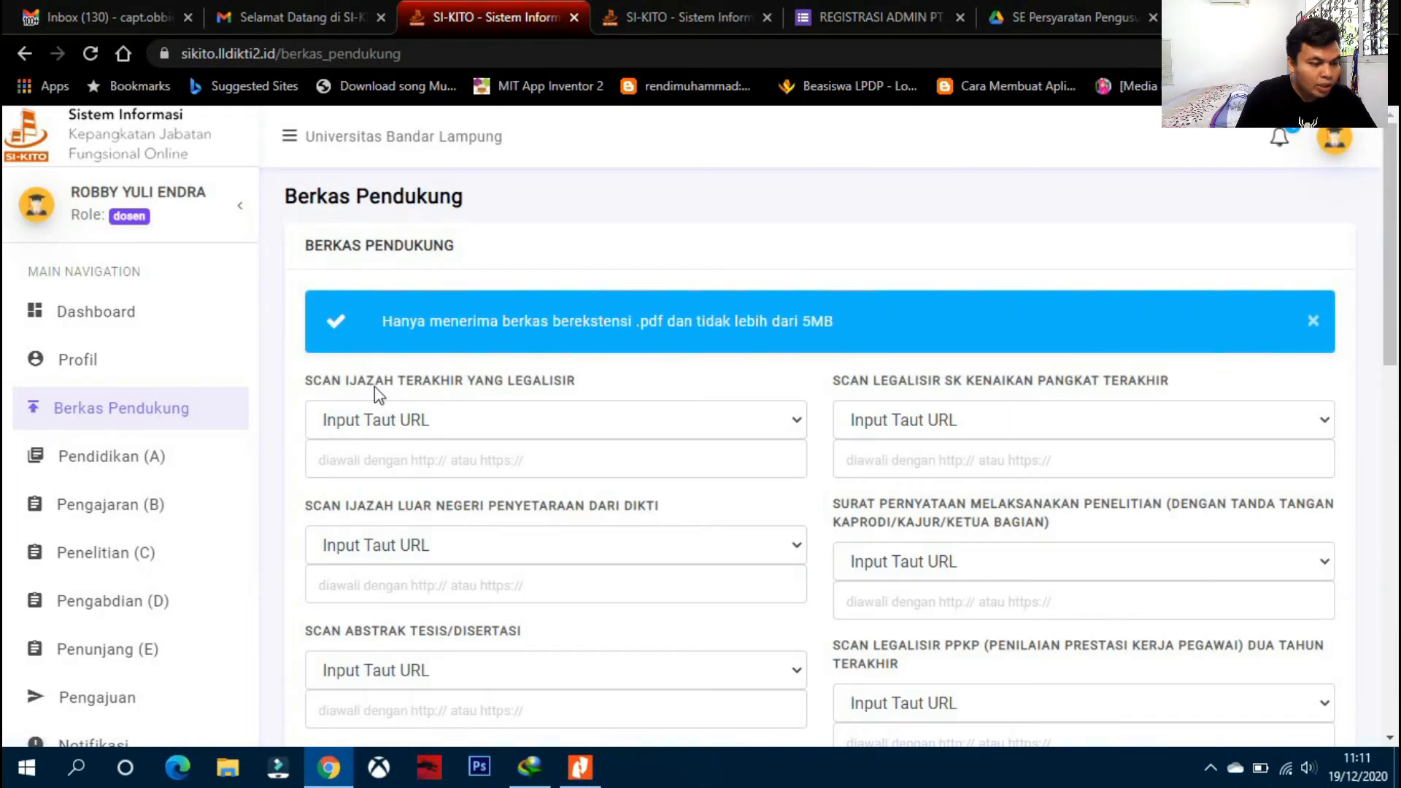
pyautogui.click(490, 424)
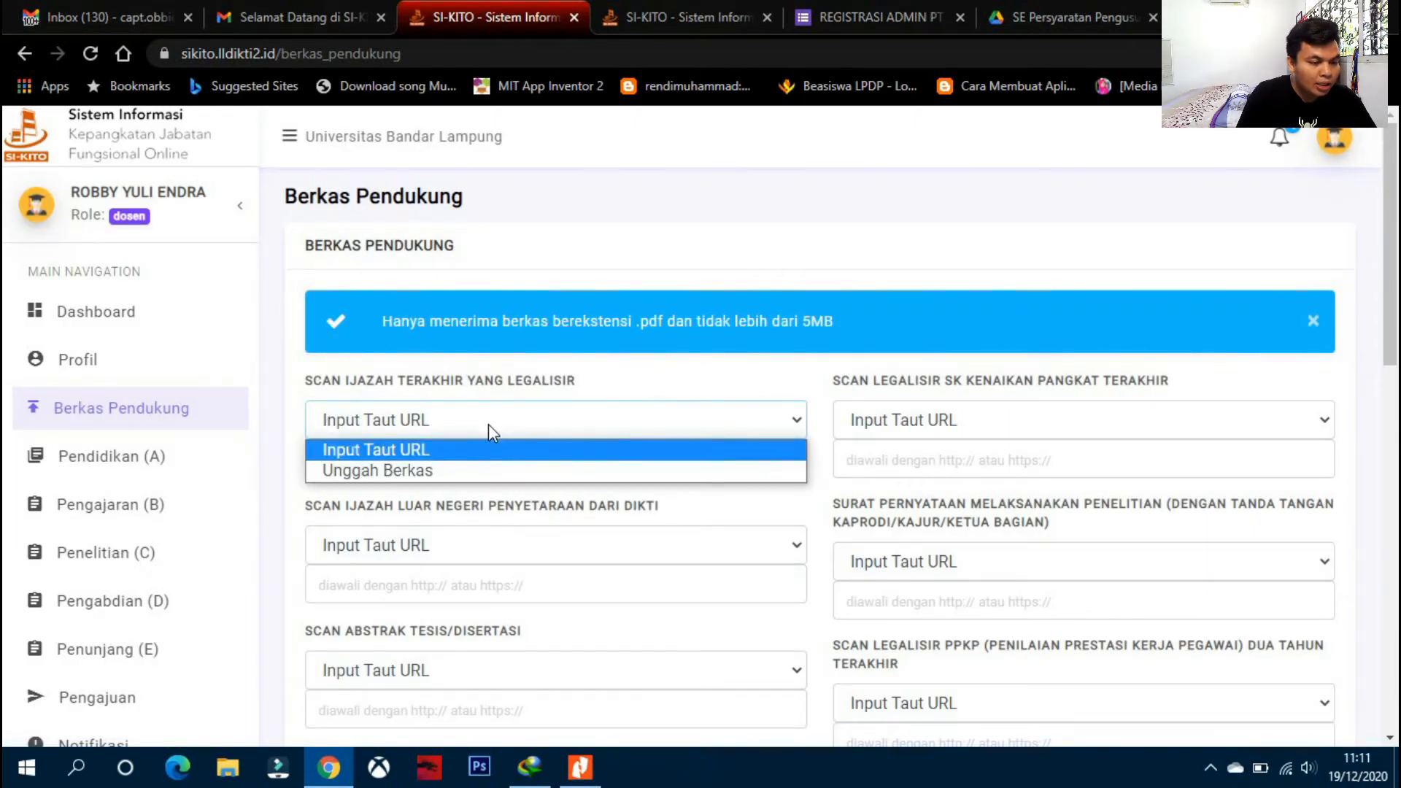
pyautogui.click(488, 423)
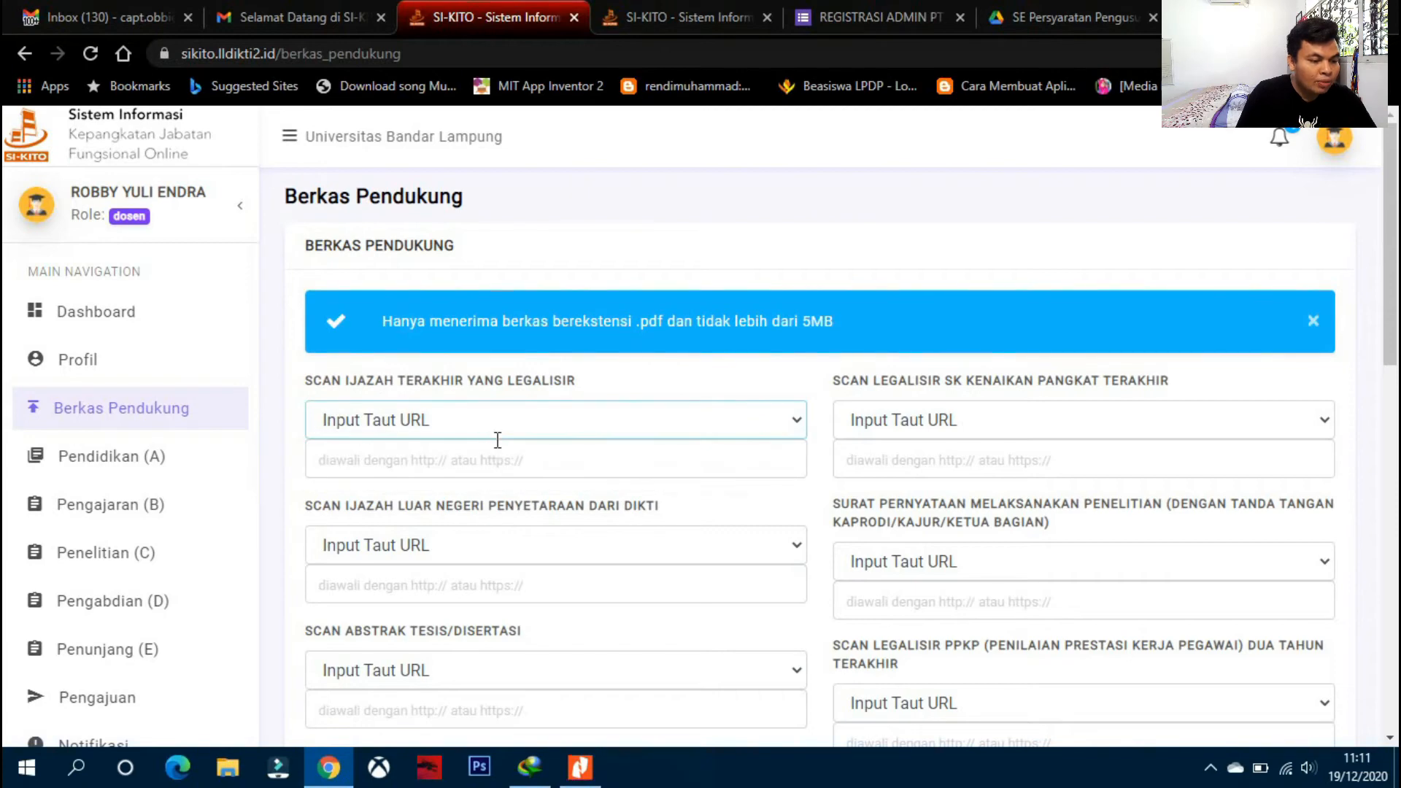
pyautogui.click(496, 435)
pyautogui.click(463, 471)
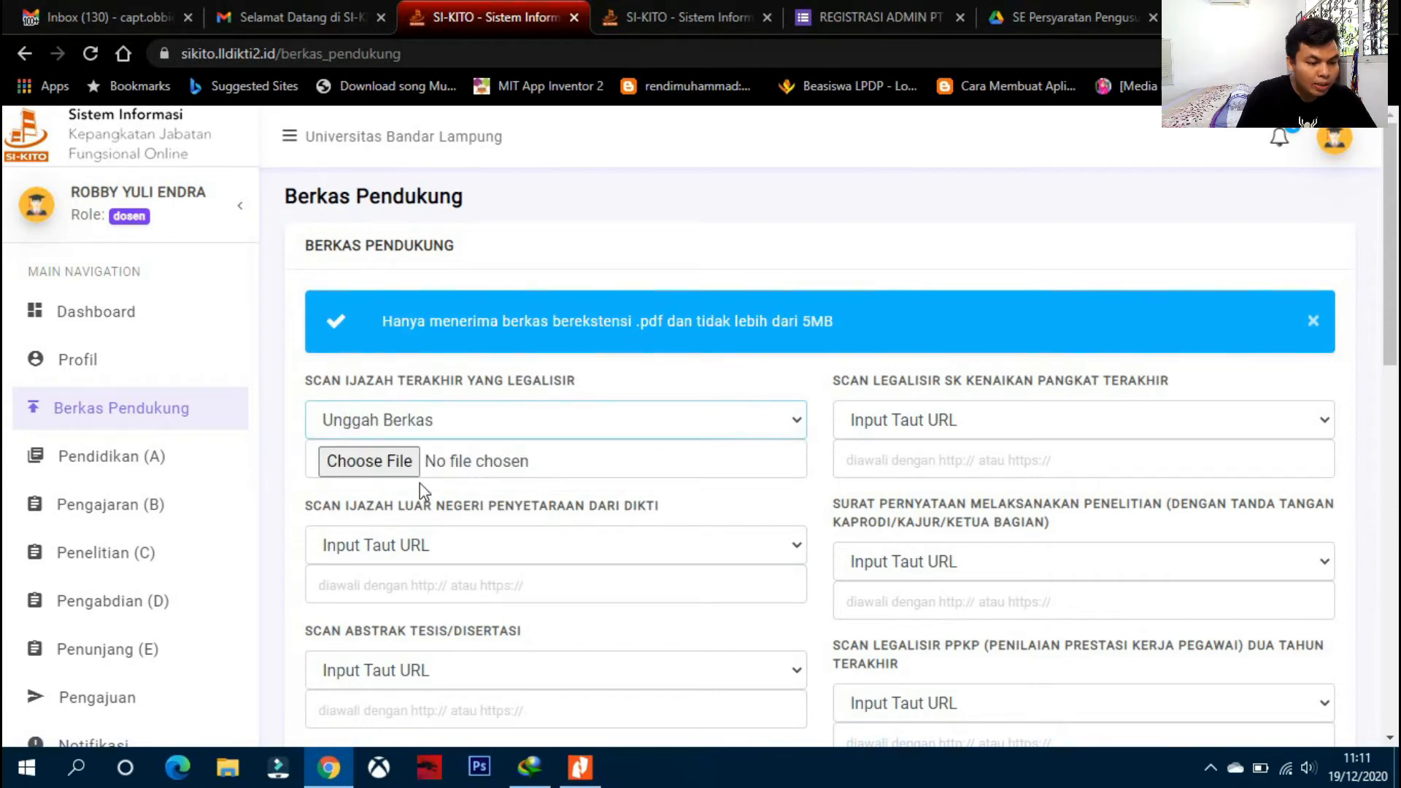
pyautogui.click(435, 424)
pyautogui.click(430, 450)
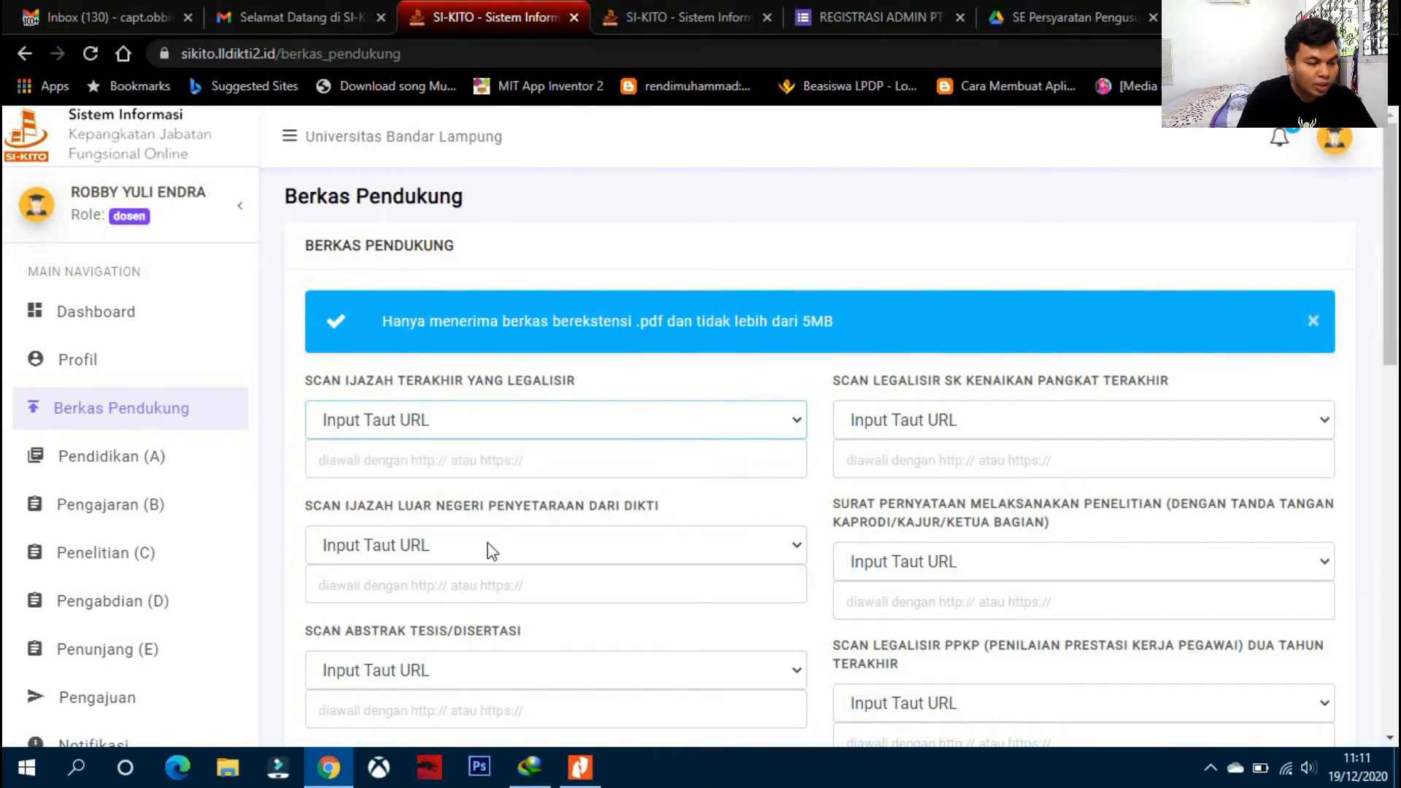
# - Scroll through the remaining supporting documents, all left as URL links, and go to Pendidikan (A)
pyautogui.scroll(-1, 489, 551)
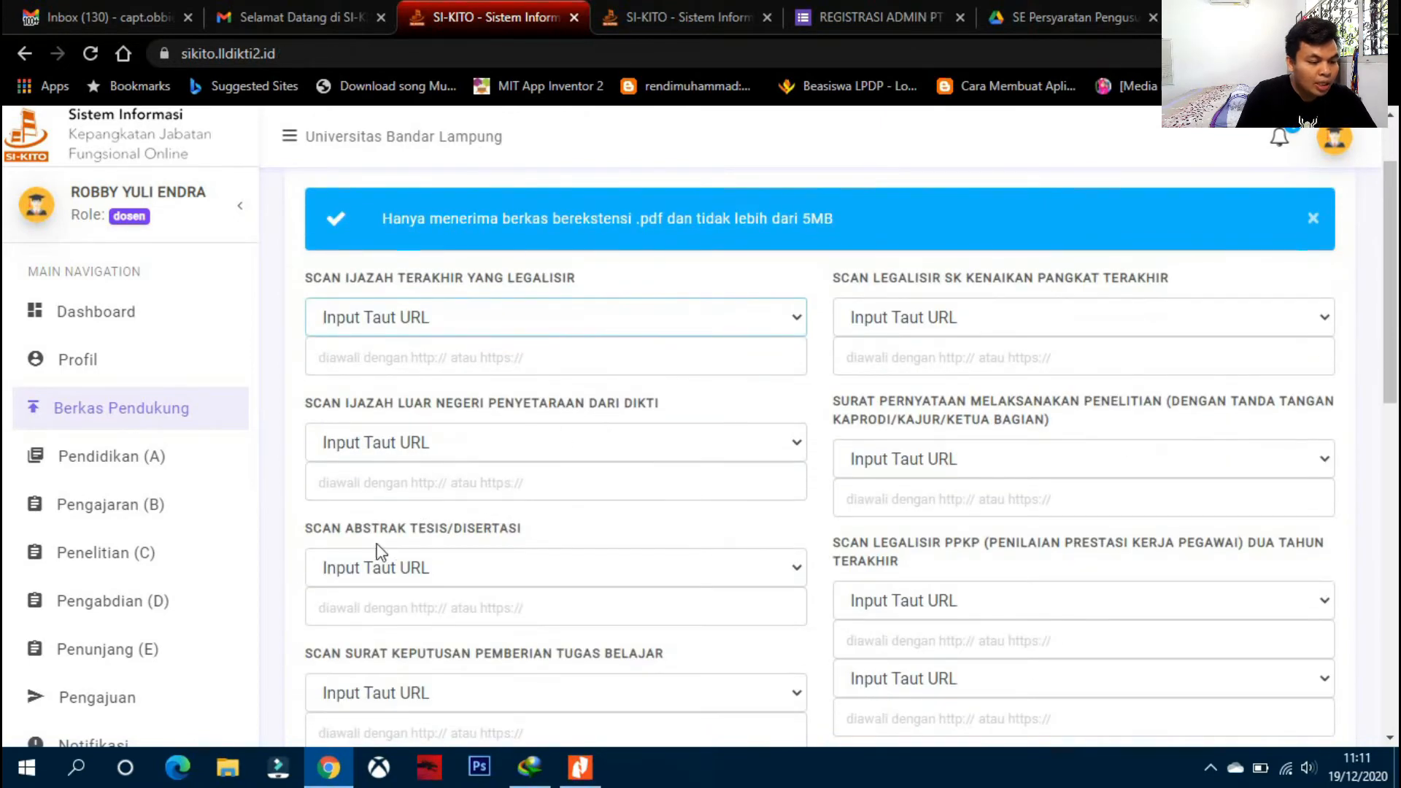
pyautogui.scroll(-1, 518, 568)
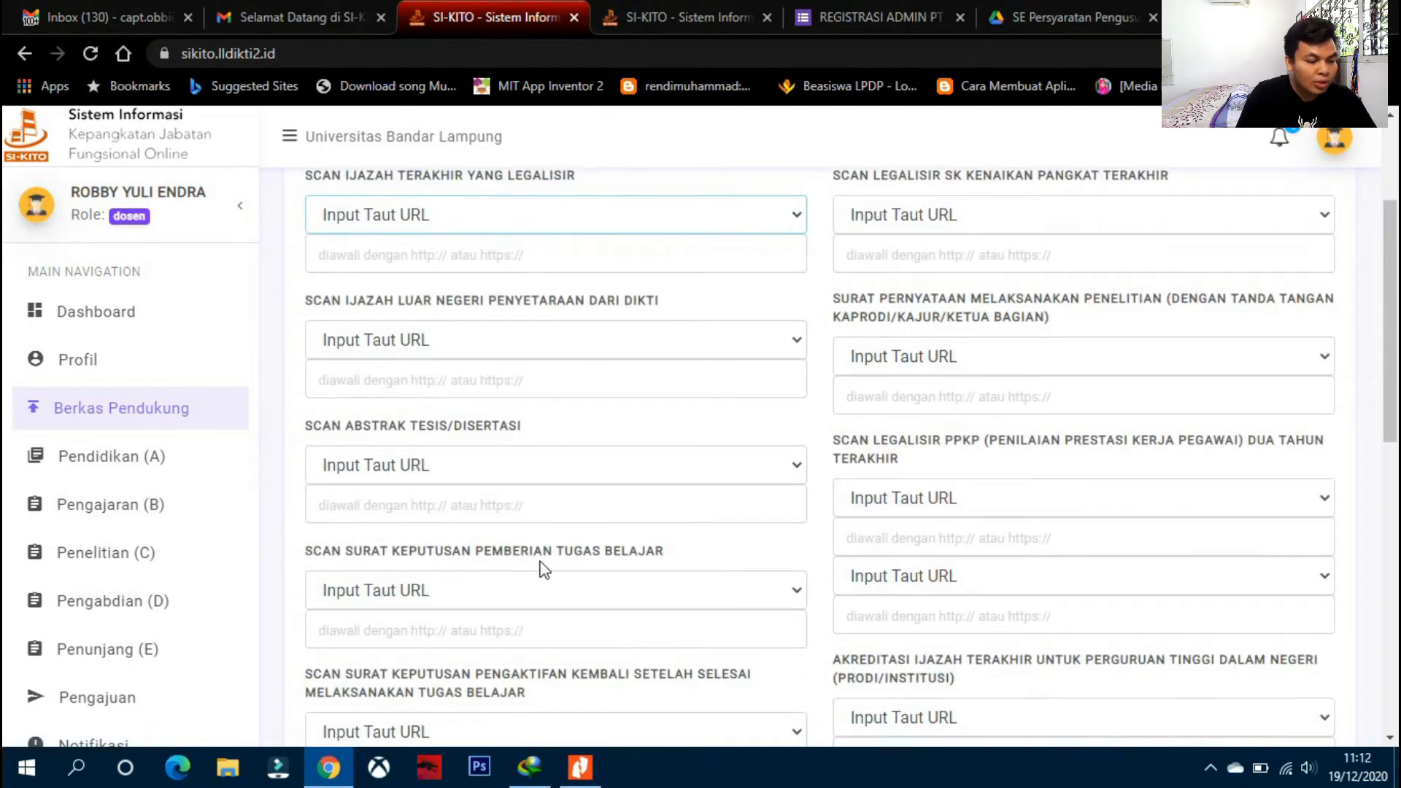
pyautogui.scroll(-1, 540, 568)
pyautogui.scroll(-4, 891, 525)
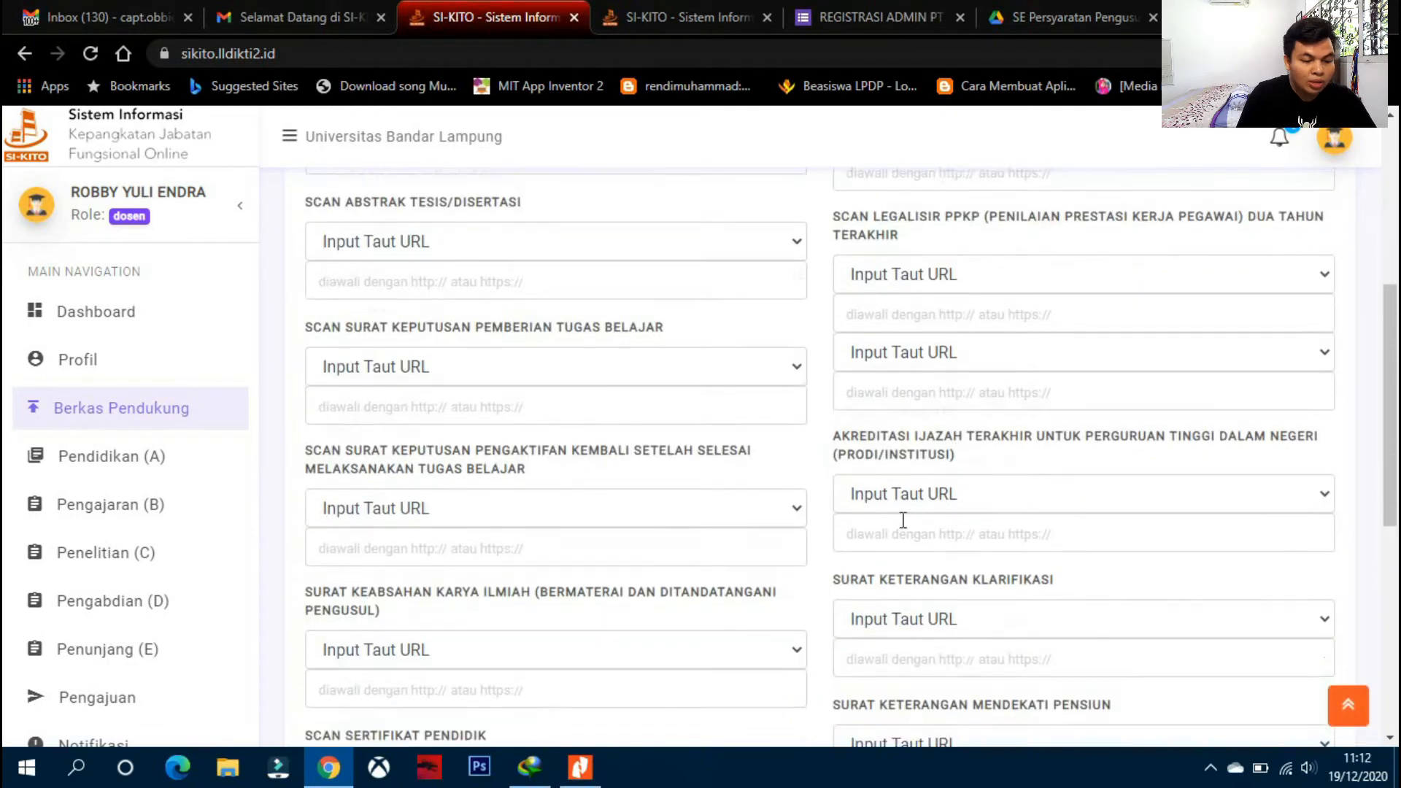
pyautogui.scroll(-2, 1087, 509)
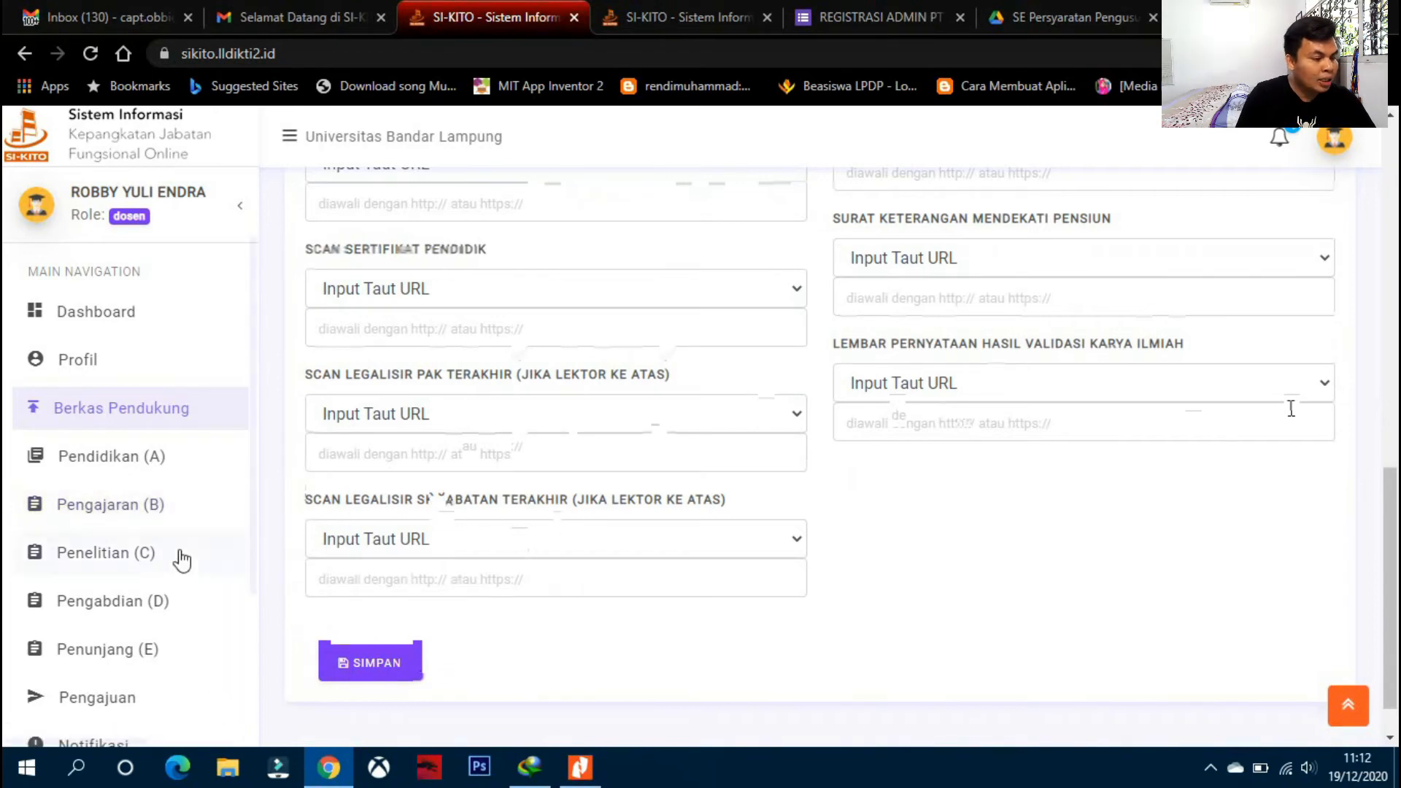
pyautogui.click(117, 477)
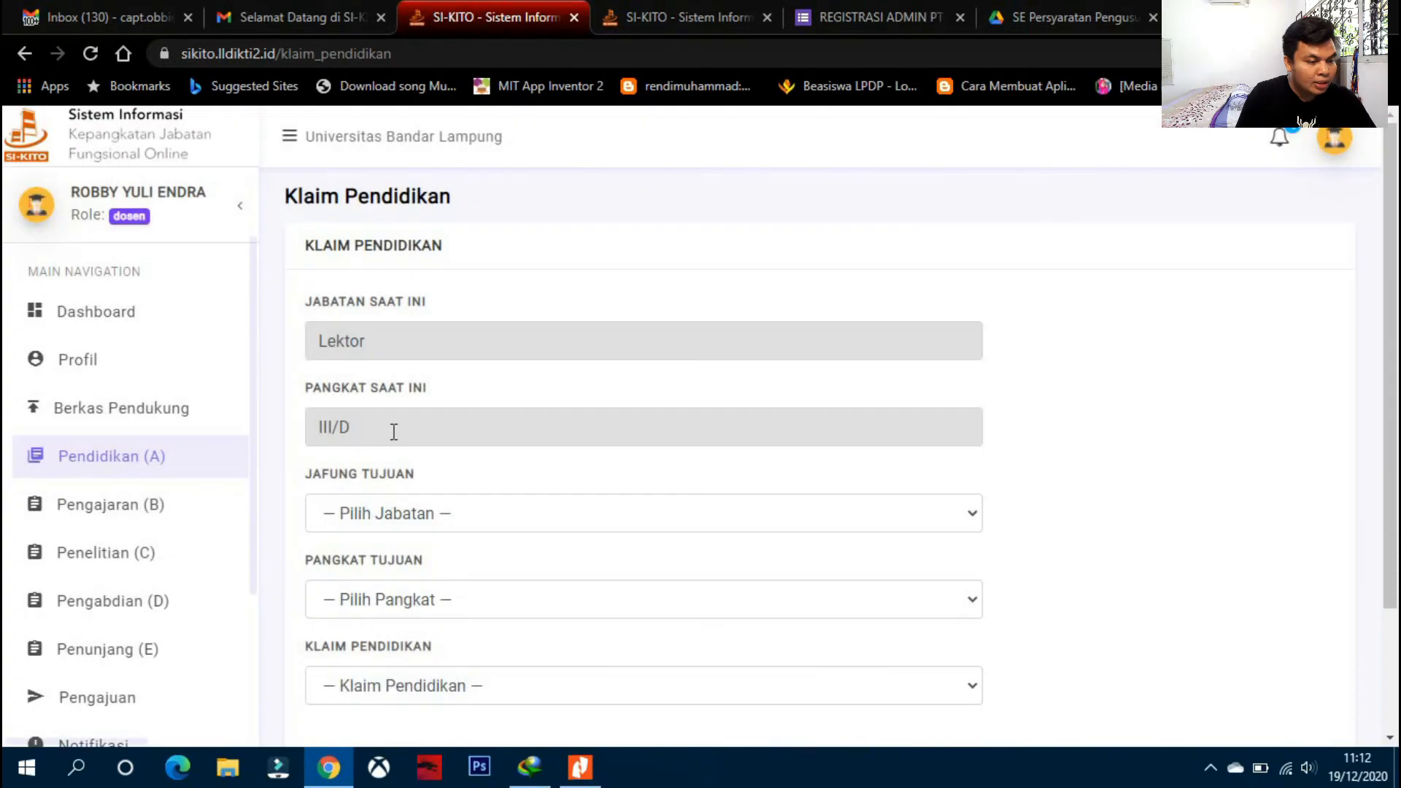
# - Browse the target positions and ranks, trying Lektor as the Jafung Tujuan
pyautogui.scroll(-2, 409, 336)
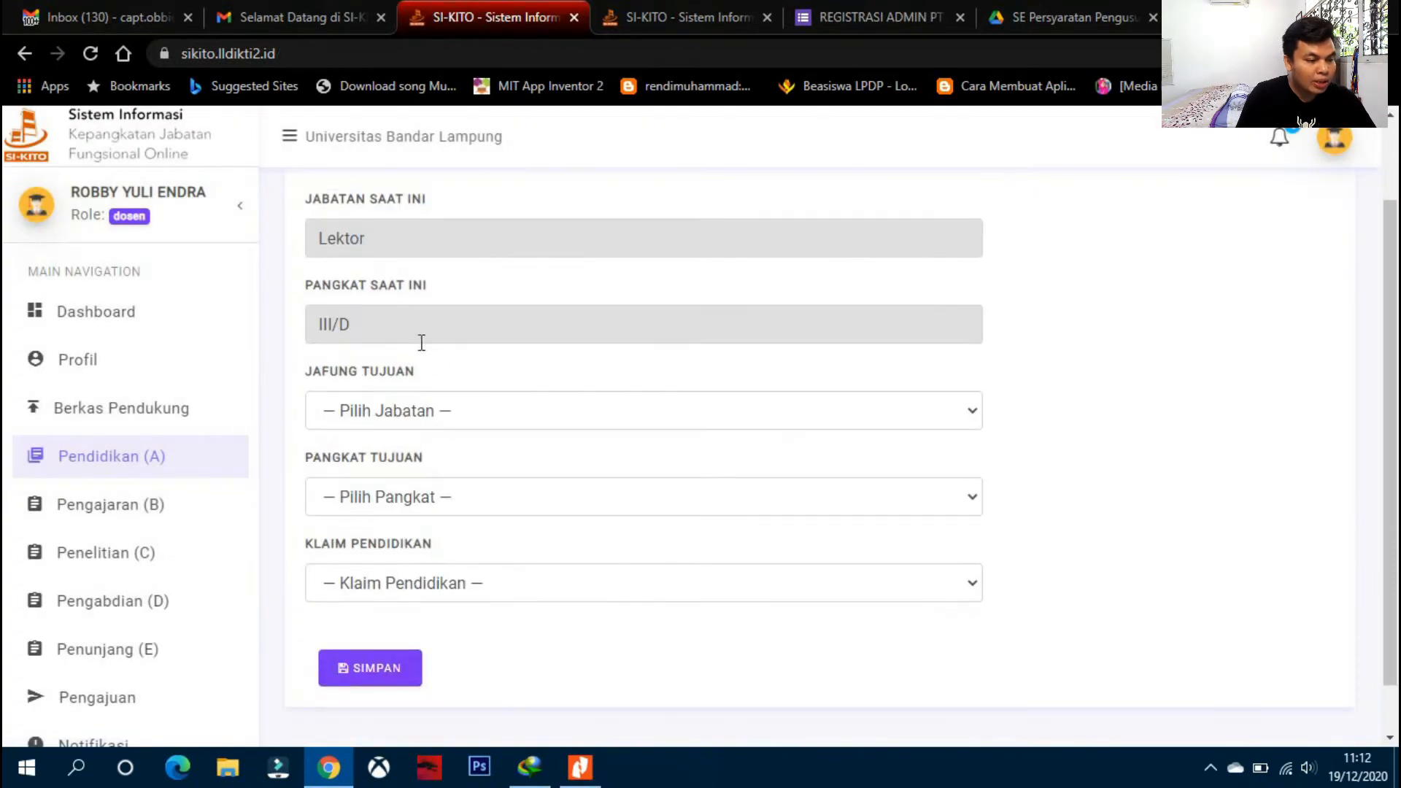
pyautogui.click(421, 405)
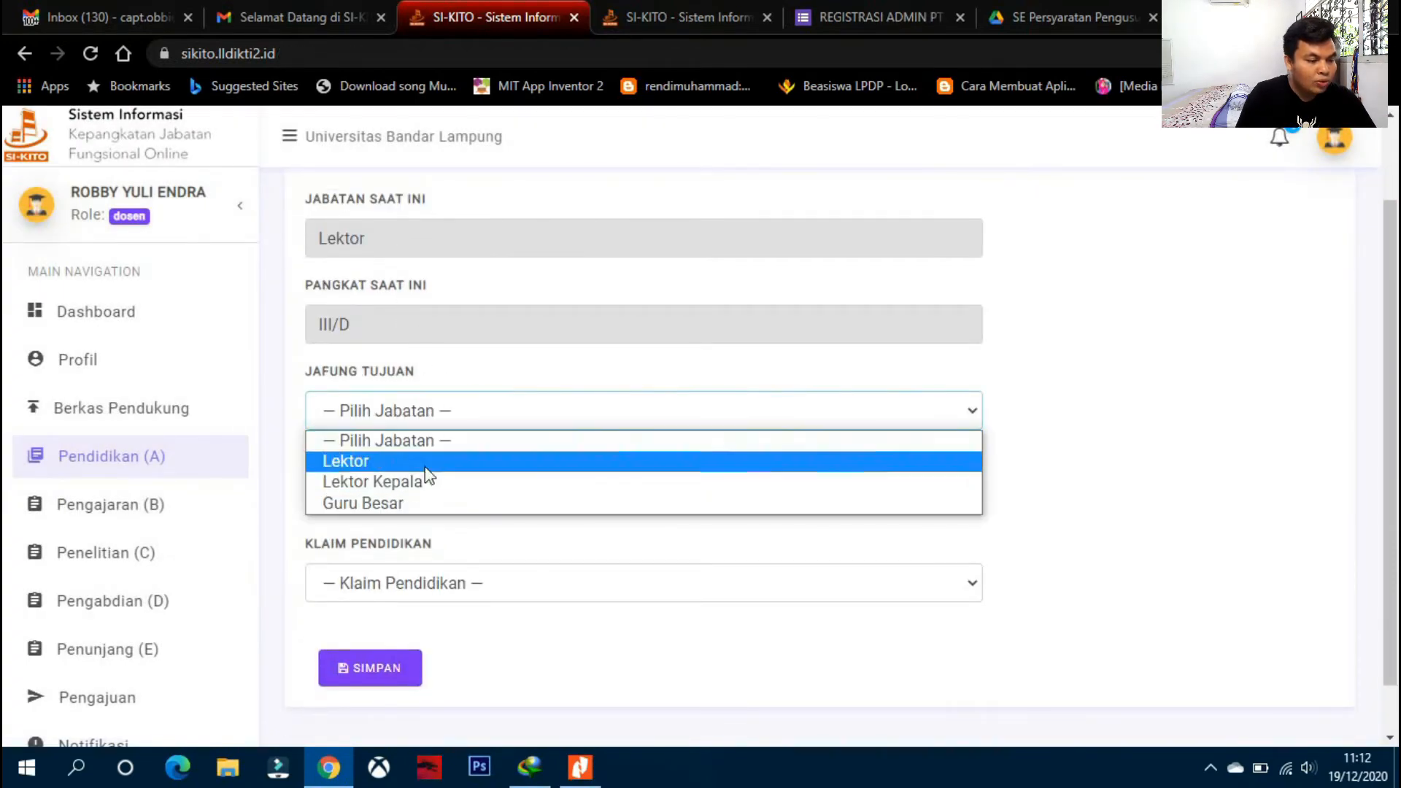
pyautogui.click(839, 402)
pyautogui.click(589, 505)
pyautogui.click(589, 505)
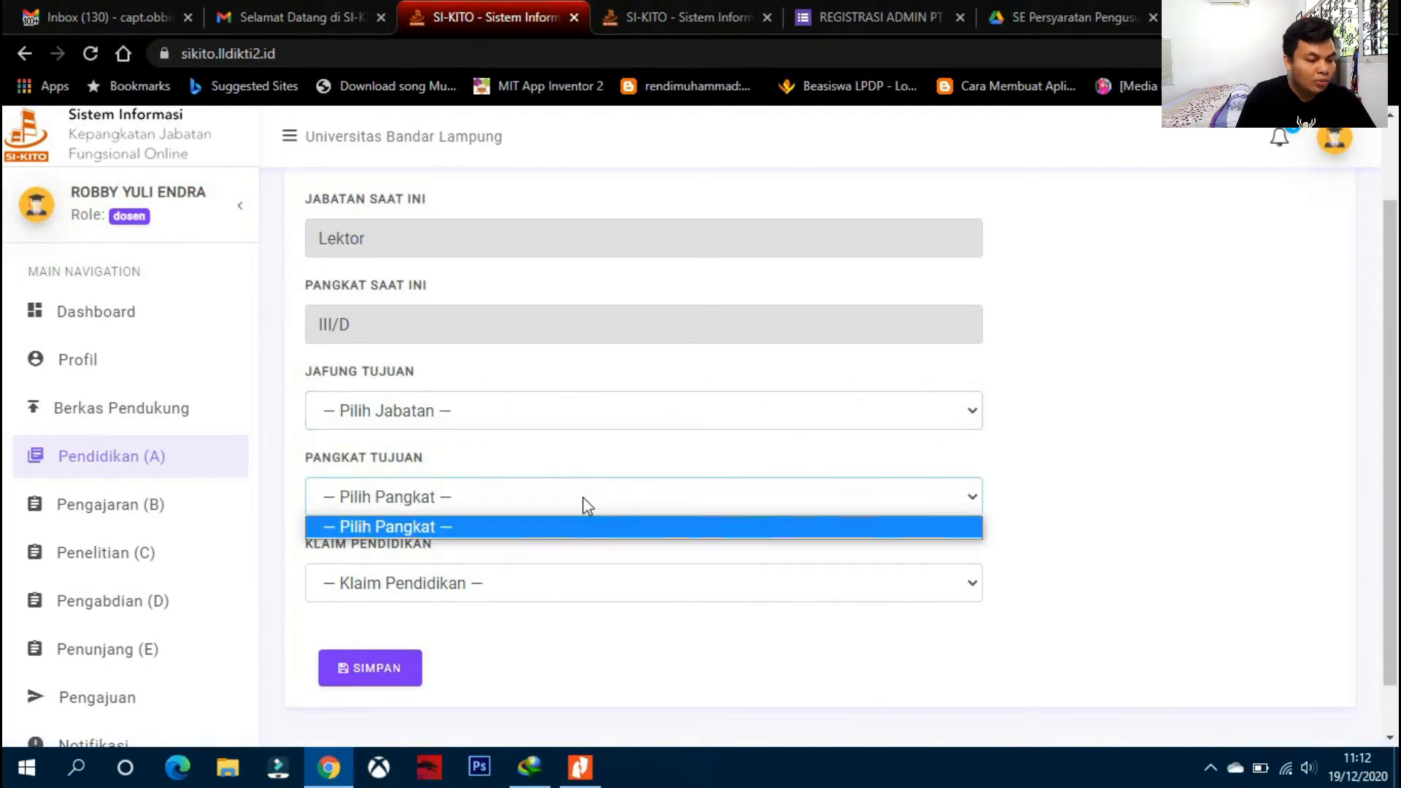
pyautogui.click(544, 416)
pyautogui.click(496, 463)
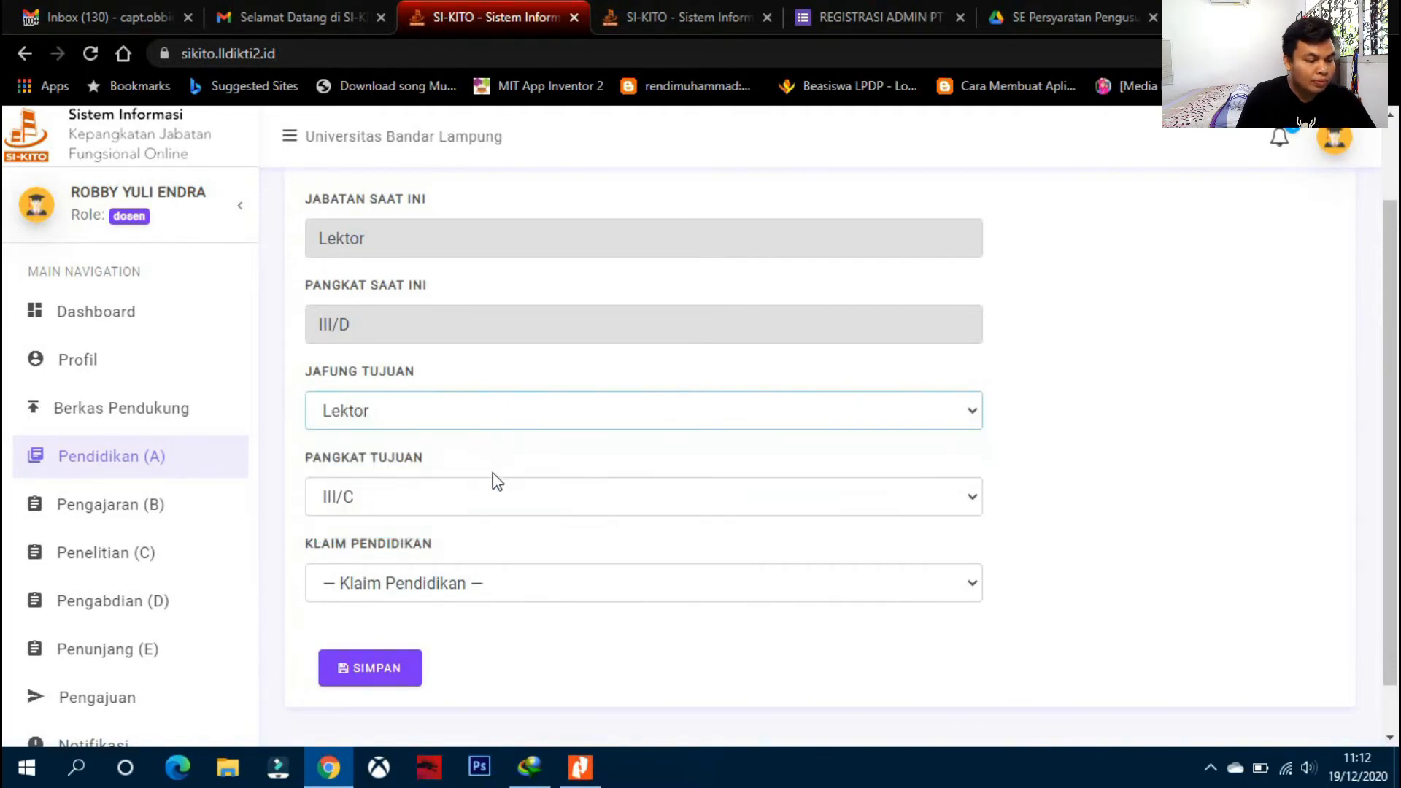
pyautogui.click(496, 499)
pyautogui.click(471, 523)
# - Set Jafung Tujuan to Lektor Kepala and Pangkat Tujuan to IV/A
pyautogui.click(491, 422)
pyautogui.click(424, 479)
pyautogui.click(441, 500)
pyautogui.click(437, 519)
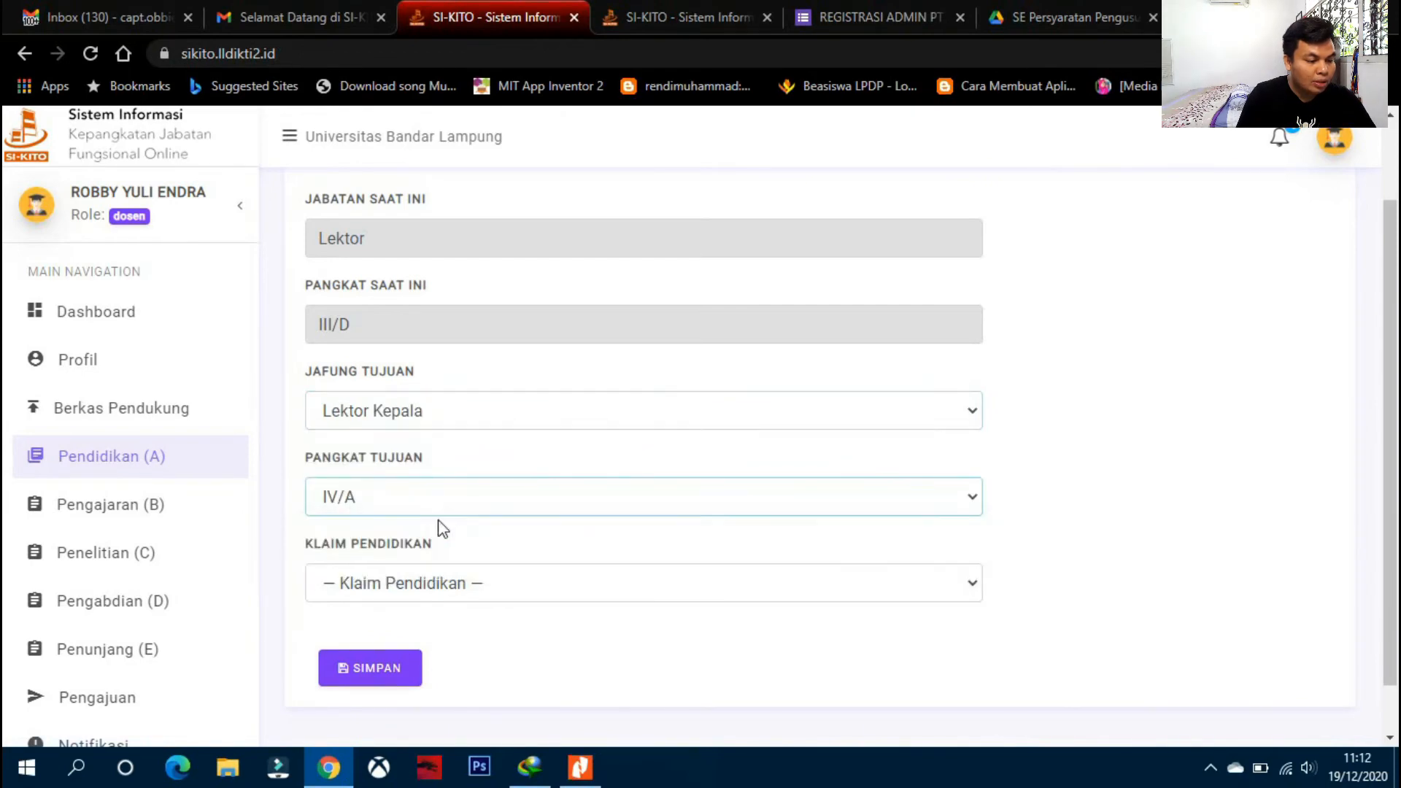
# - Review the Klaim Pendidikan dropdown options, then go to the Penelitian (C) claim page
pyautogui.click(522, 594)
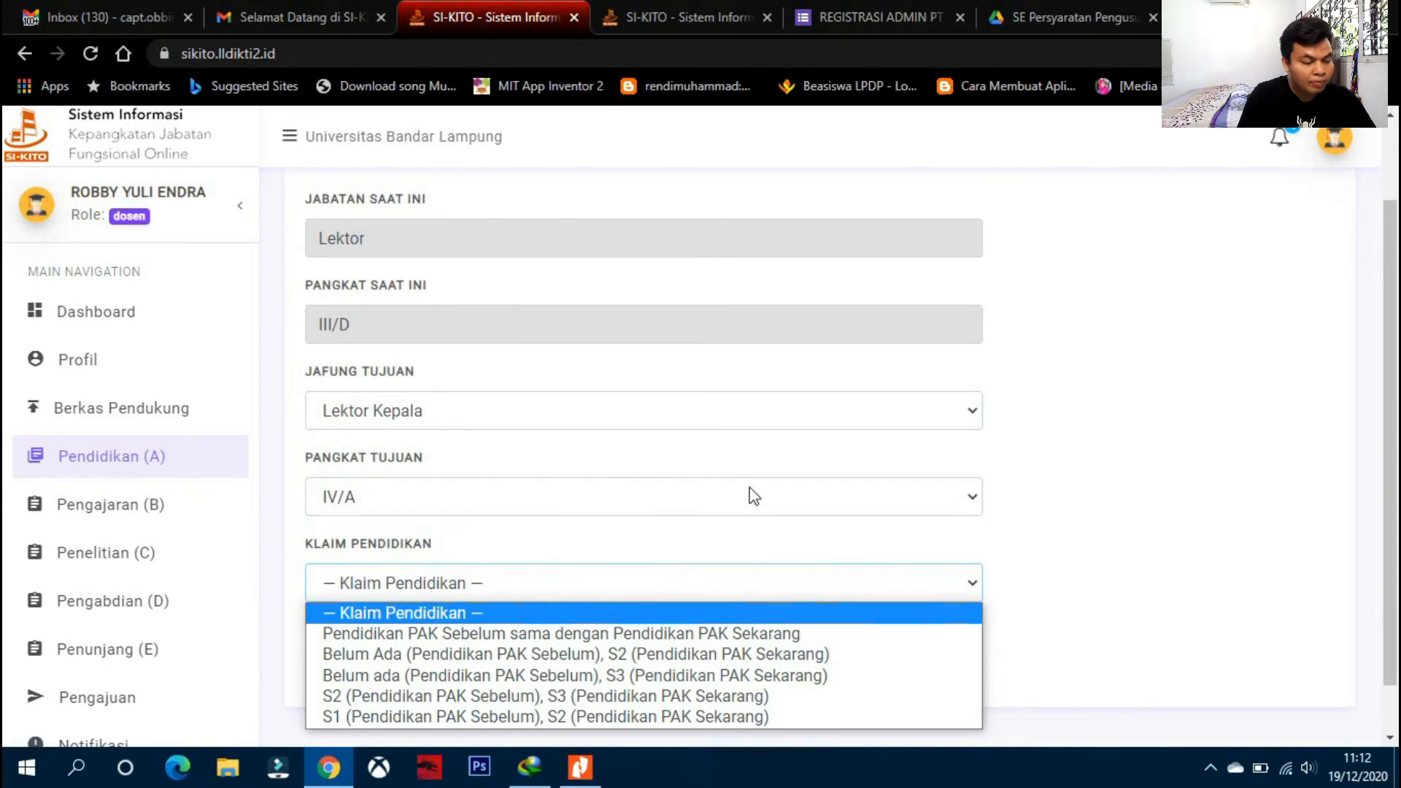
pyautogui.scroll(-1, 748, 511)
pyautogui.click(677, 524)
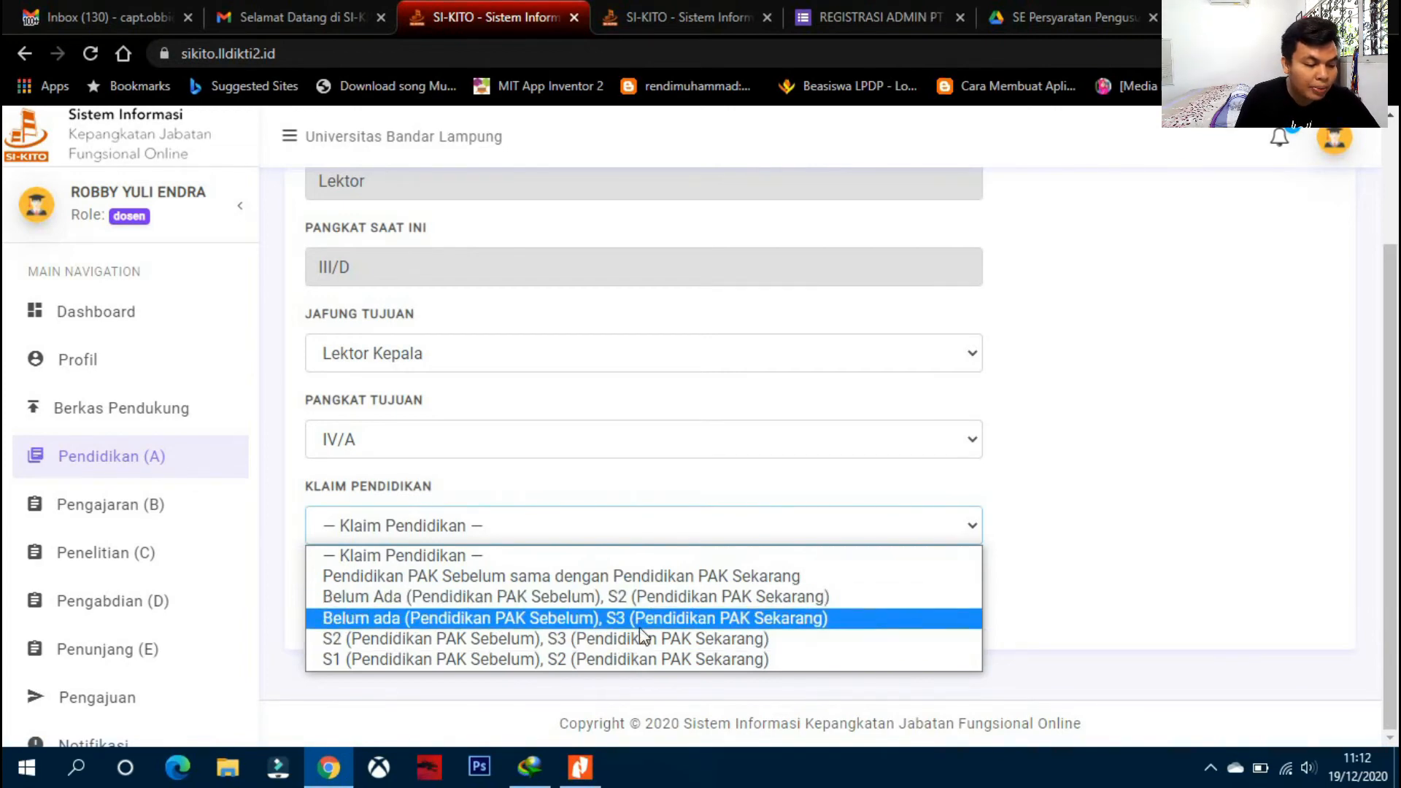
pyautogui.click(241, 563)
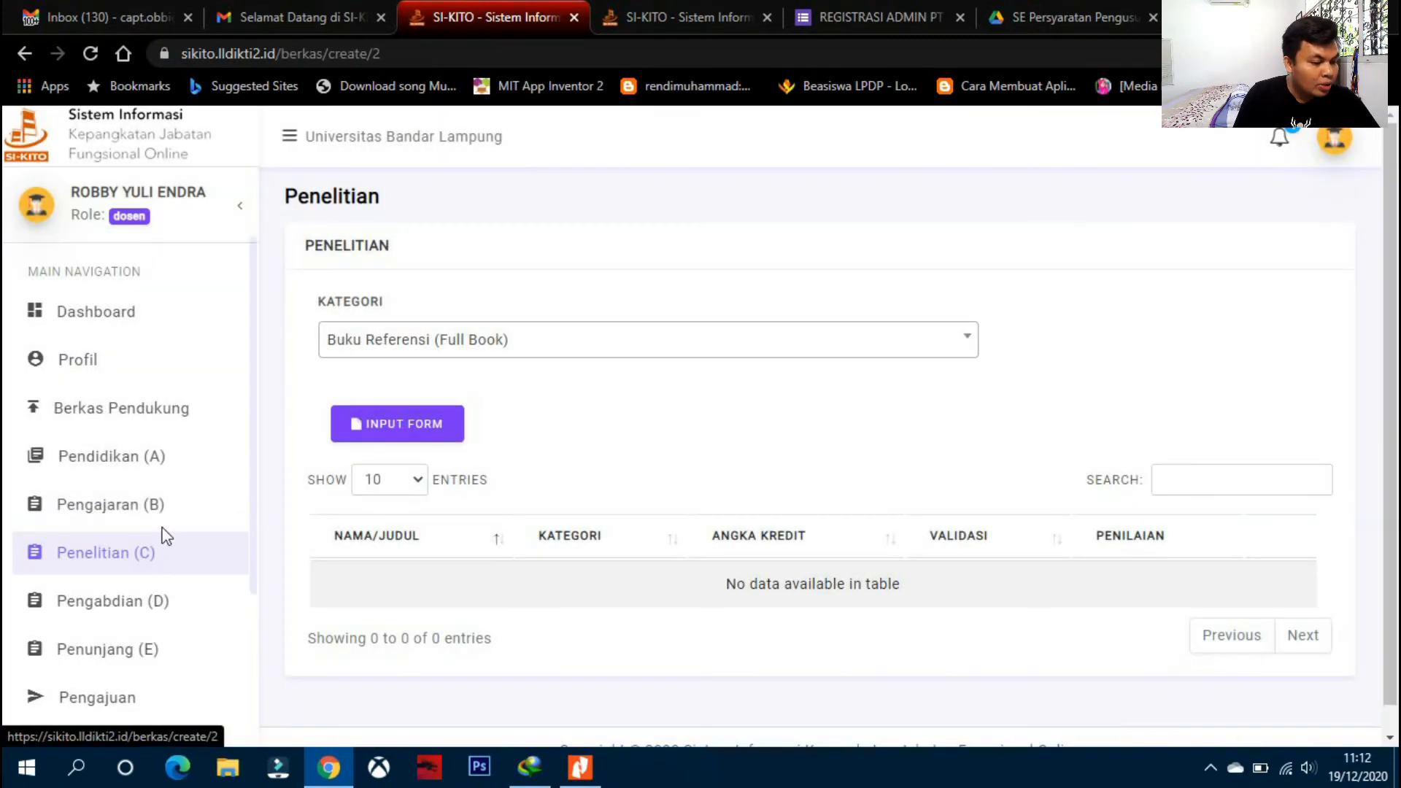
# - On Pengajaran (B), set the category to Melaksanakan Perkuliahan (Lektor/Lektor Kepala/Profesor)
pyautogui.click(157, 511)
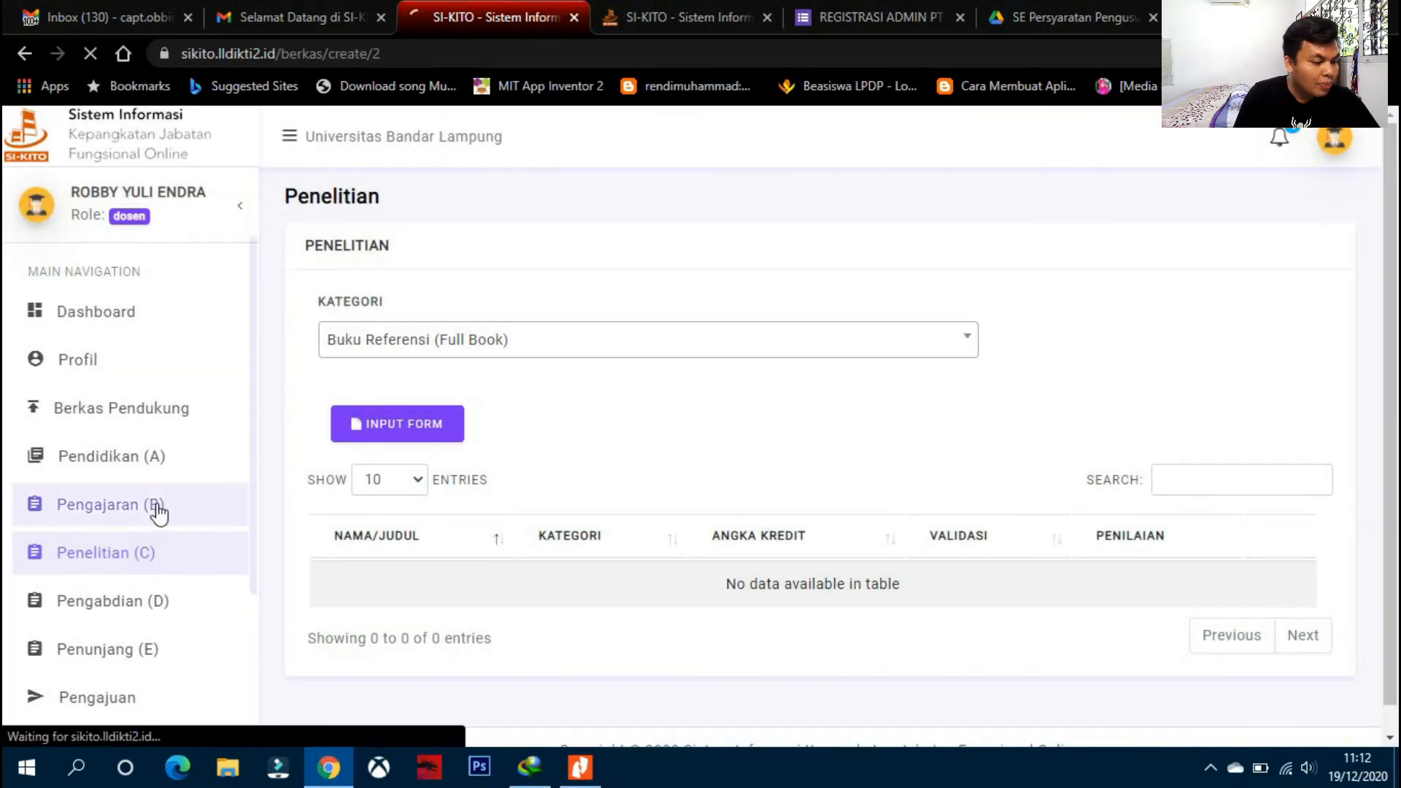
pyautogui.scroll(-2, 507, 435)
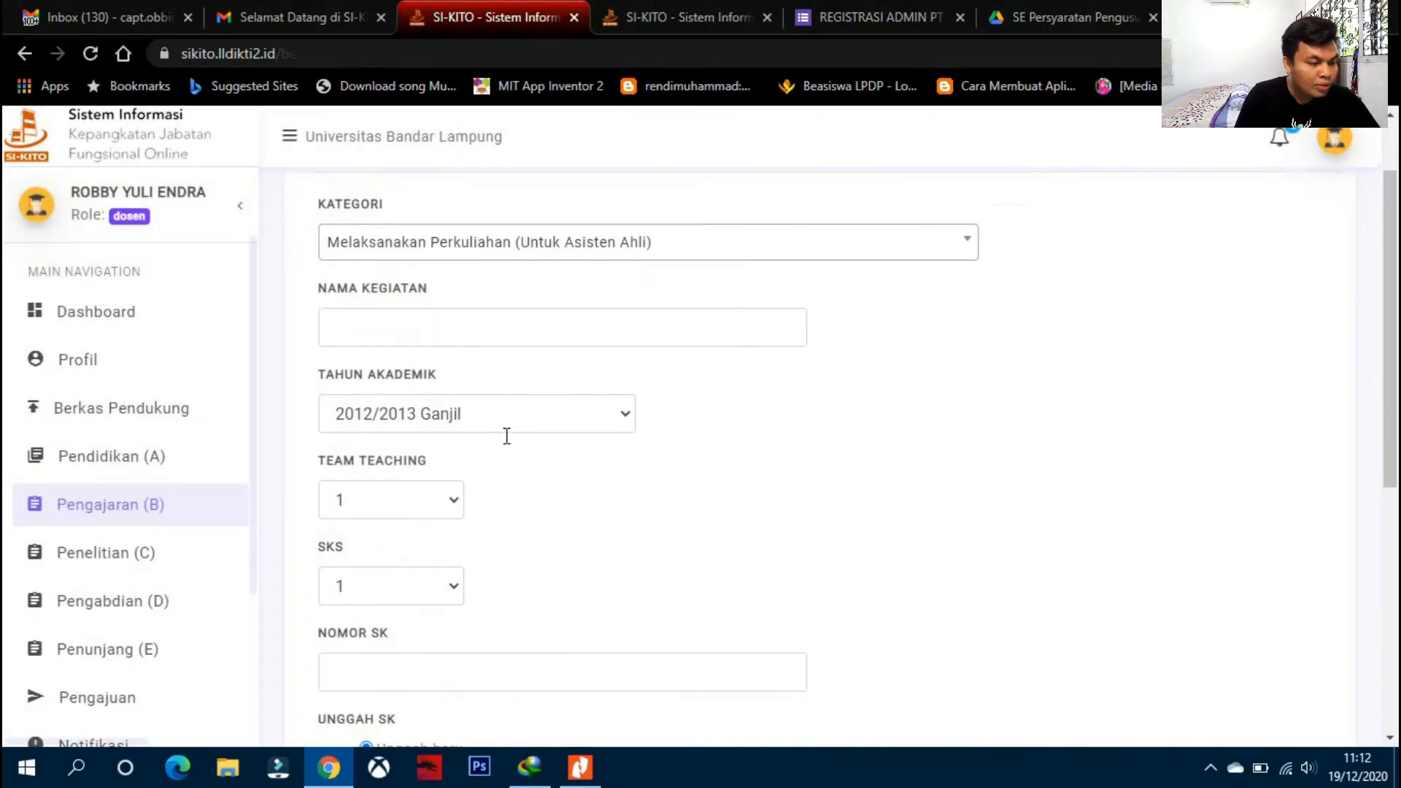
pyautogui.click(569, 246)
pyautogui.scroll(-5, 625, 361)
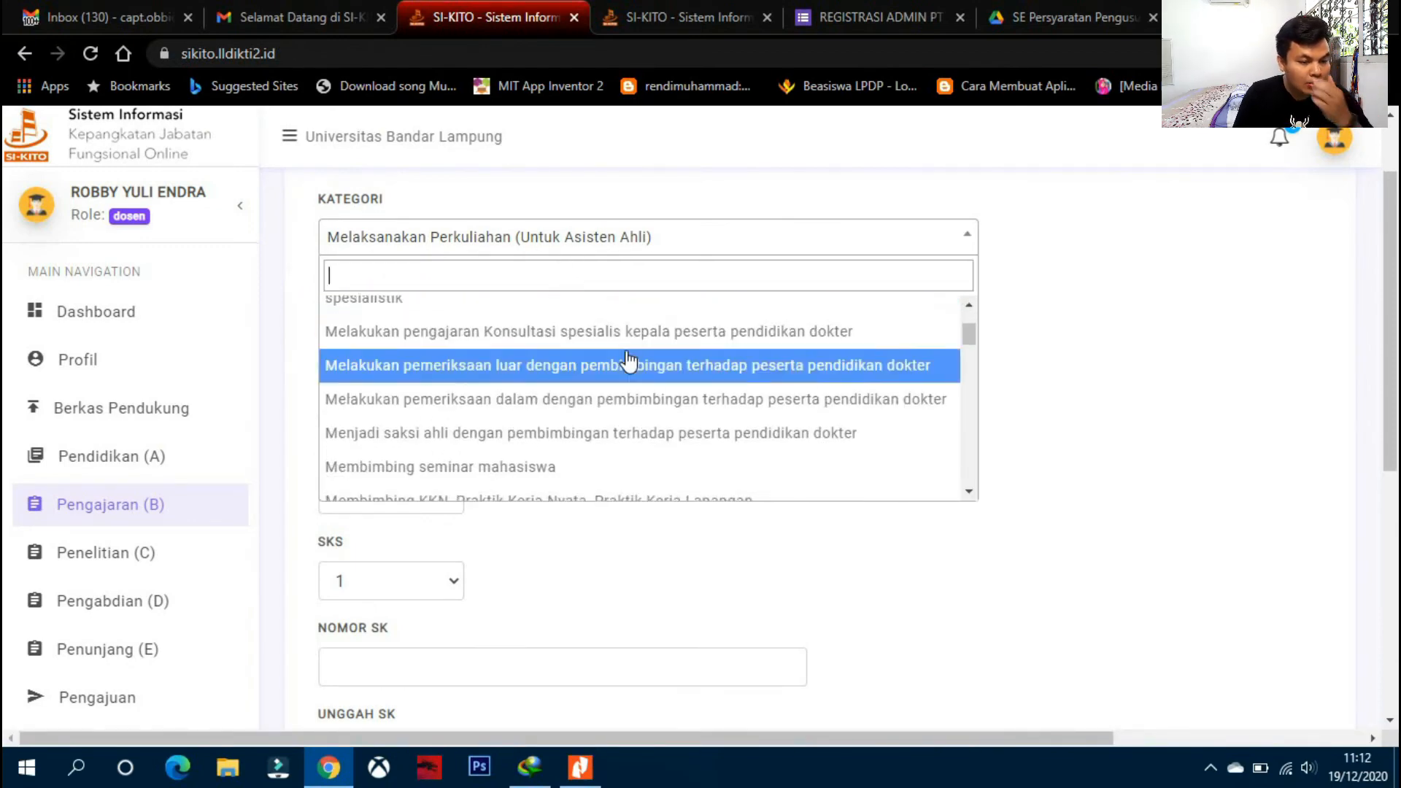
pyautogui.scroll(-10, 626, 353)
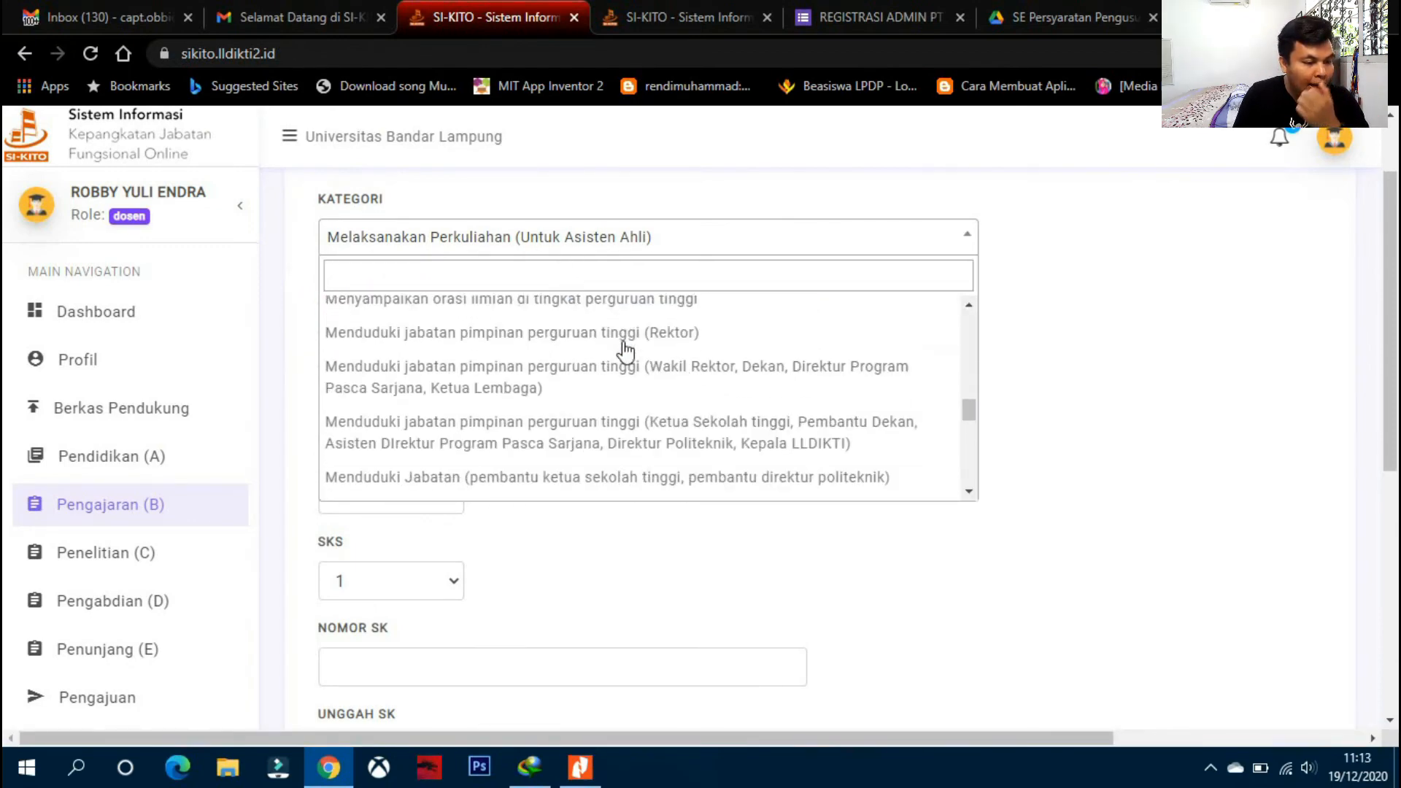
pyautogui.scroll(15, 625, 353)
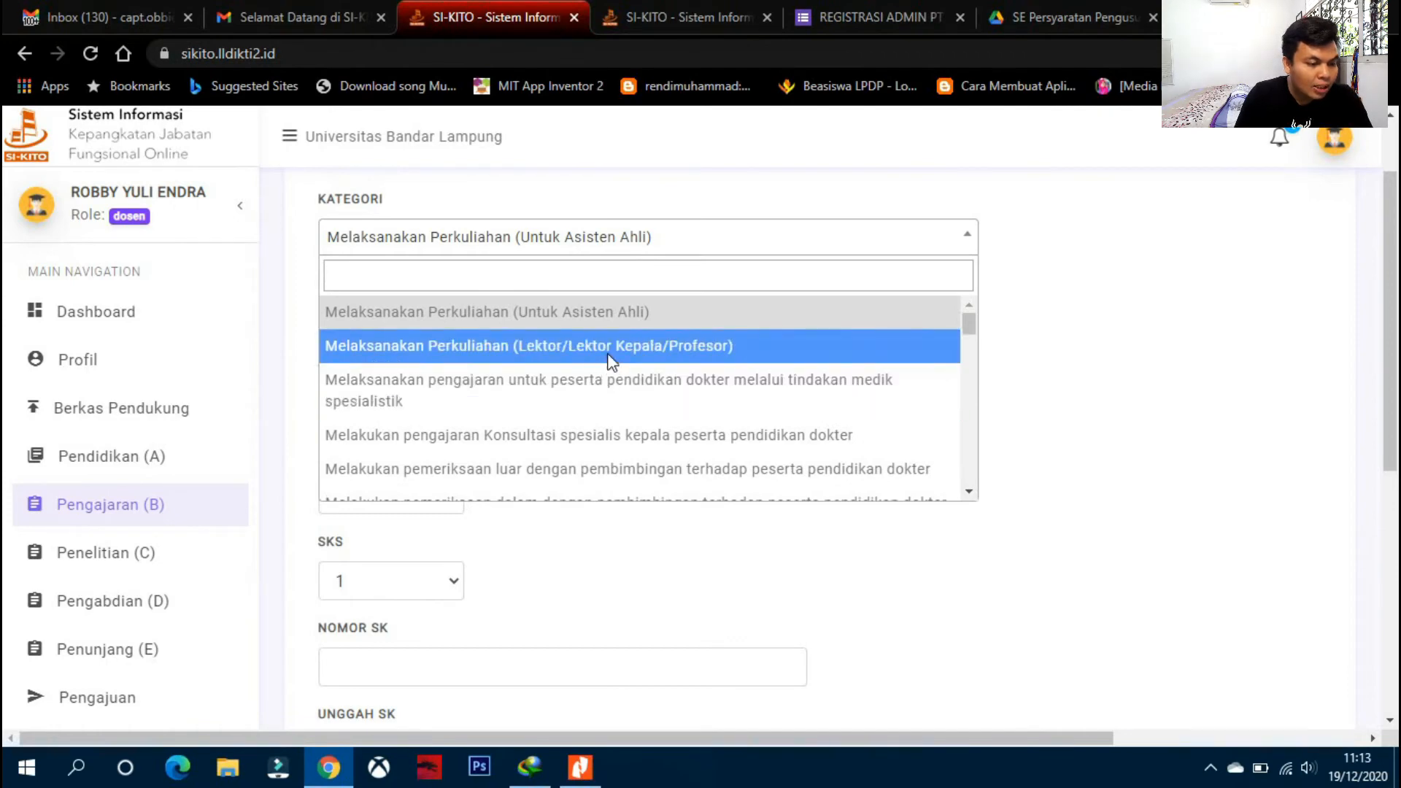
pyautogui.click(610, 362)
# - Check the activity name and academic year fields, scroll the form, then go to Penelitian (C)
pyautogui.click(532, 332)
pyautogui.click(564, 410)
pyautogui.click(564, 410)
pyautogui.scroll(-1, 485, 467)
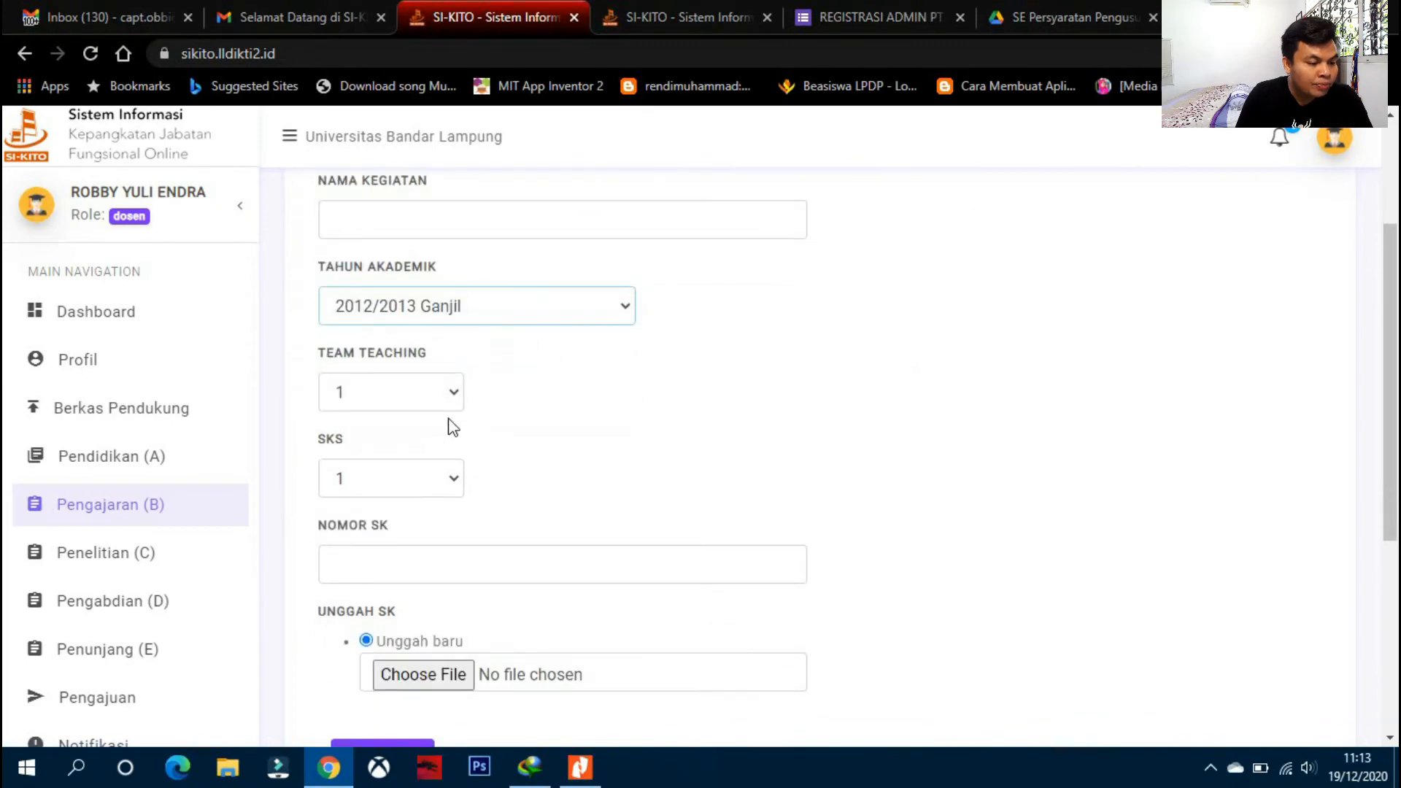
pyautogui.scroll(-1, 452, 431)
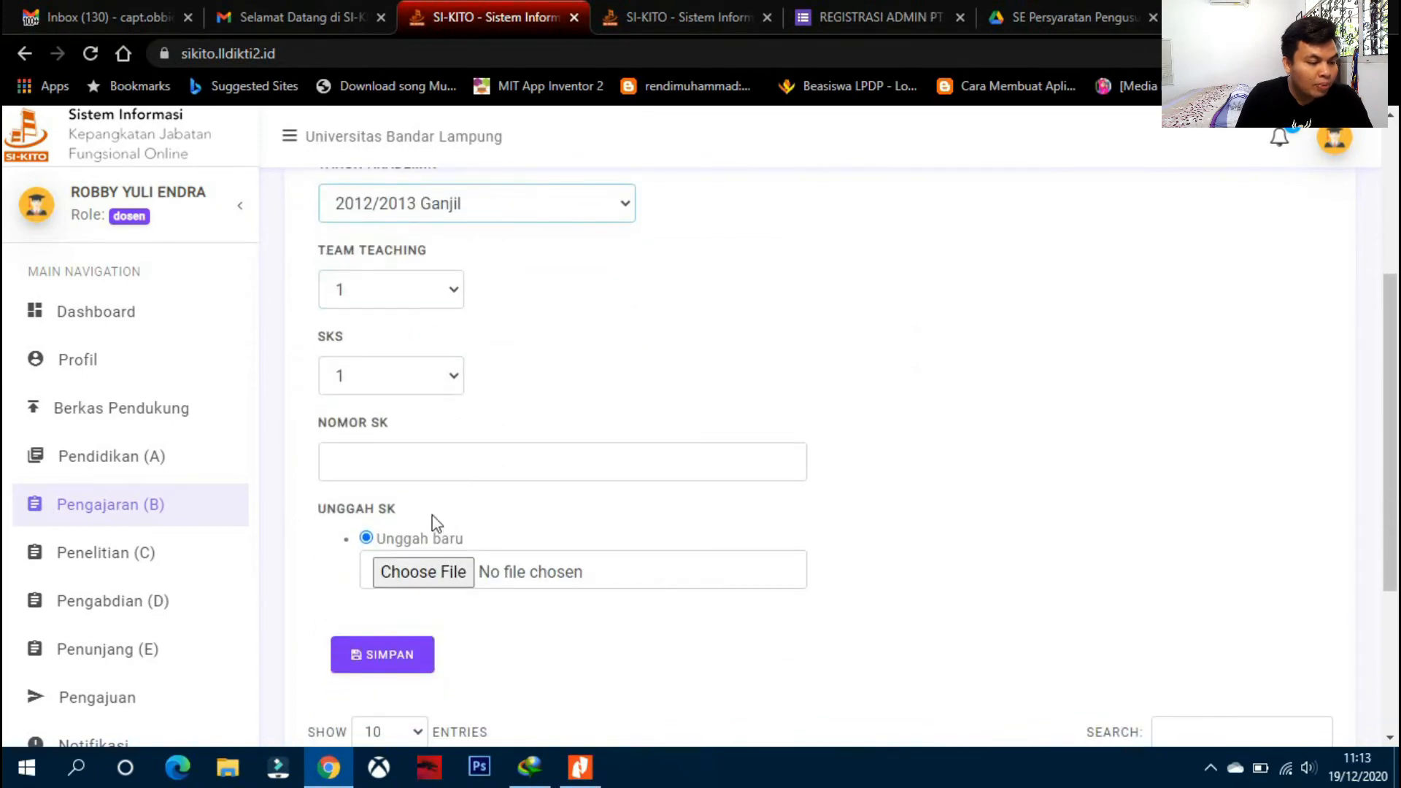
pyautogui.scroll(-2, 408, 492)
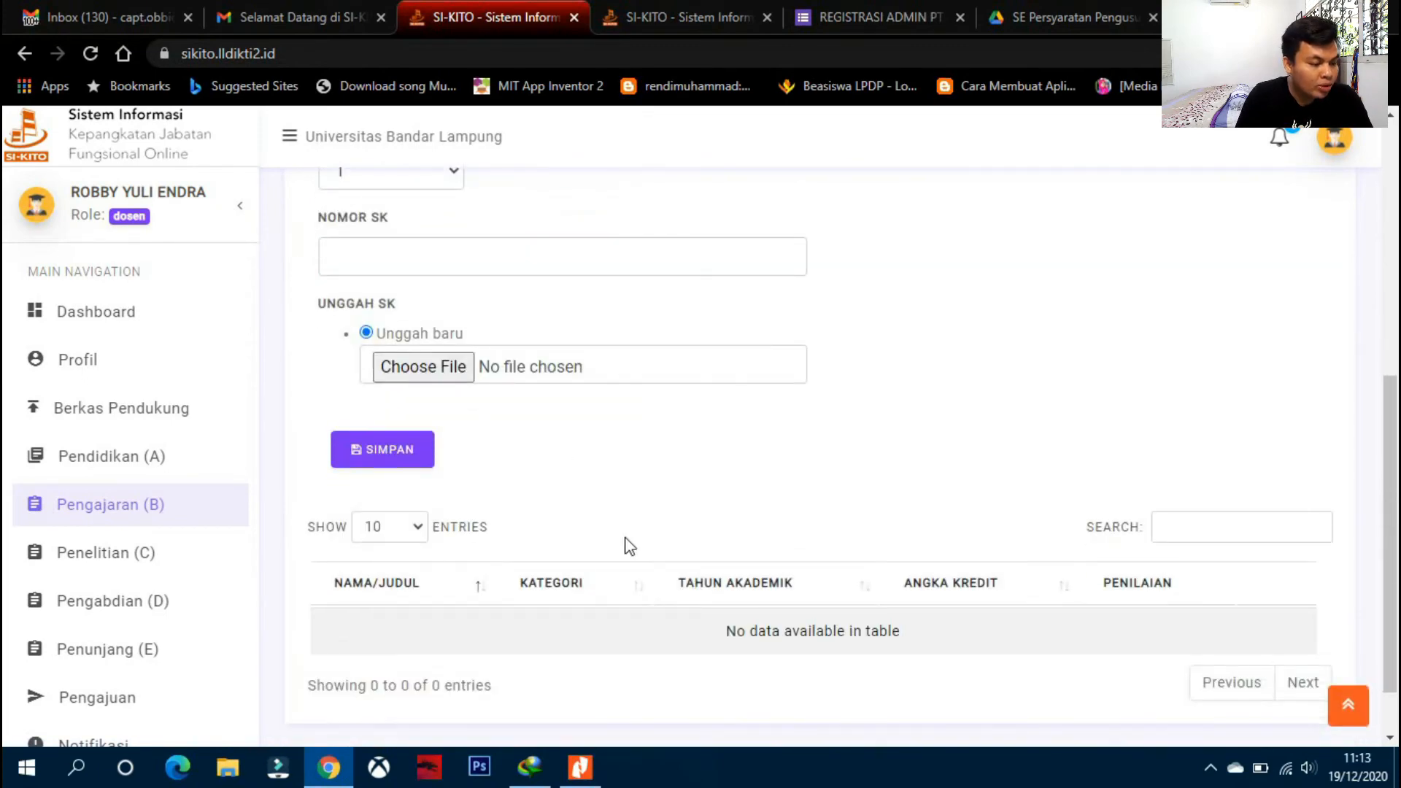
pyautogui.click(175, 561)
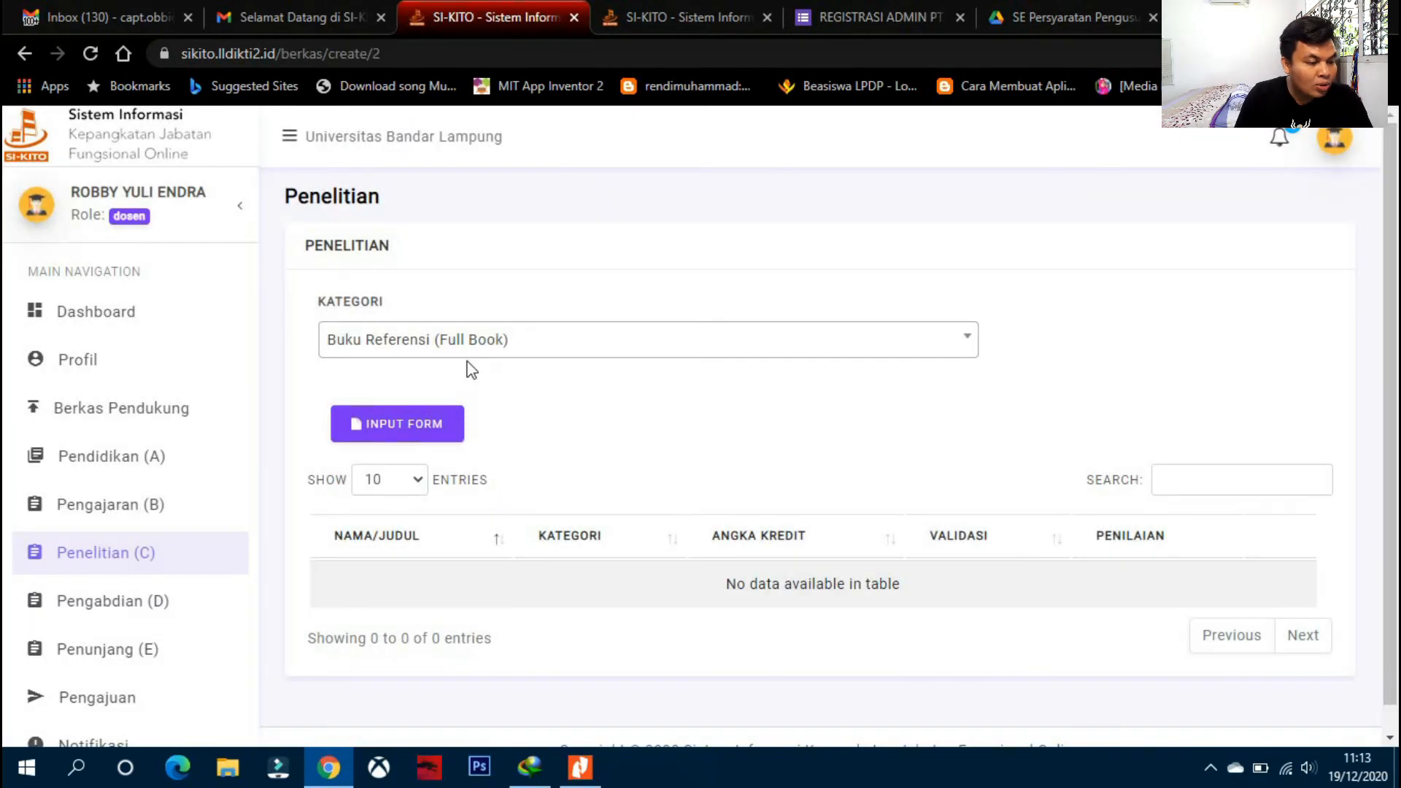
# - Scroll the Penelitian research category list, keep Buku Referensi (Full Book), then go to Pengabdian (D)
pyautogui.click(468, 347)
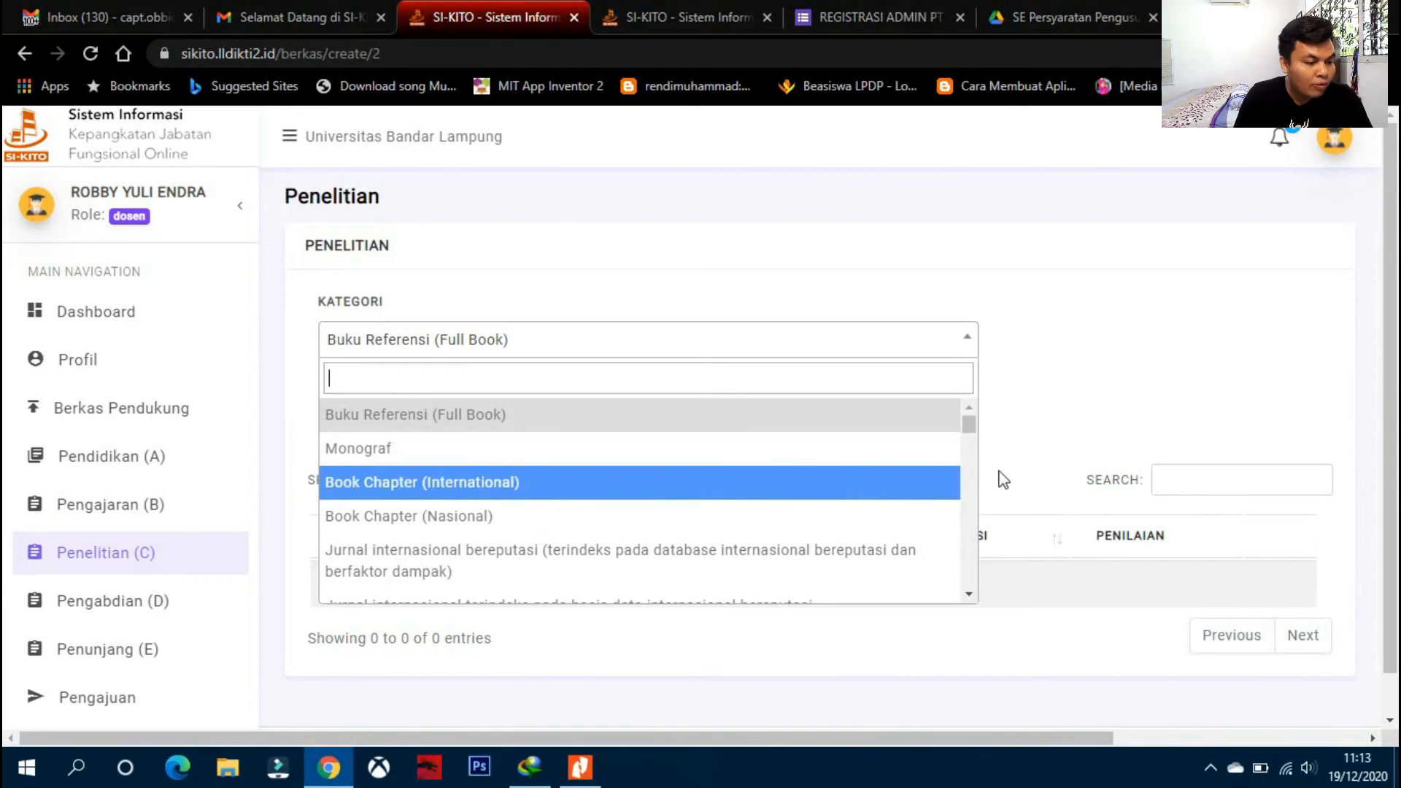
pyautogui.moveTo(969, 424); pyautogui.dragTo(994, 590)
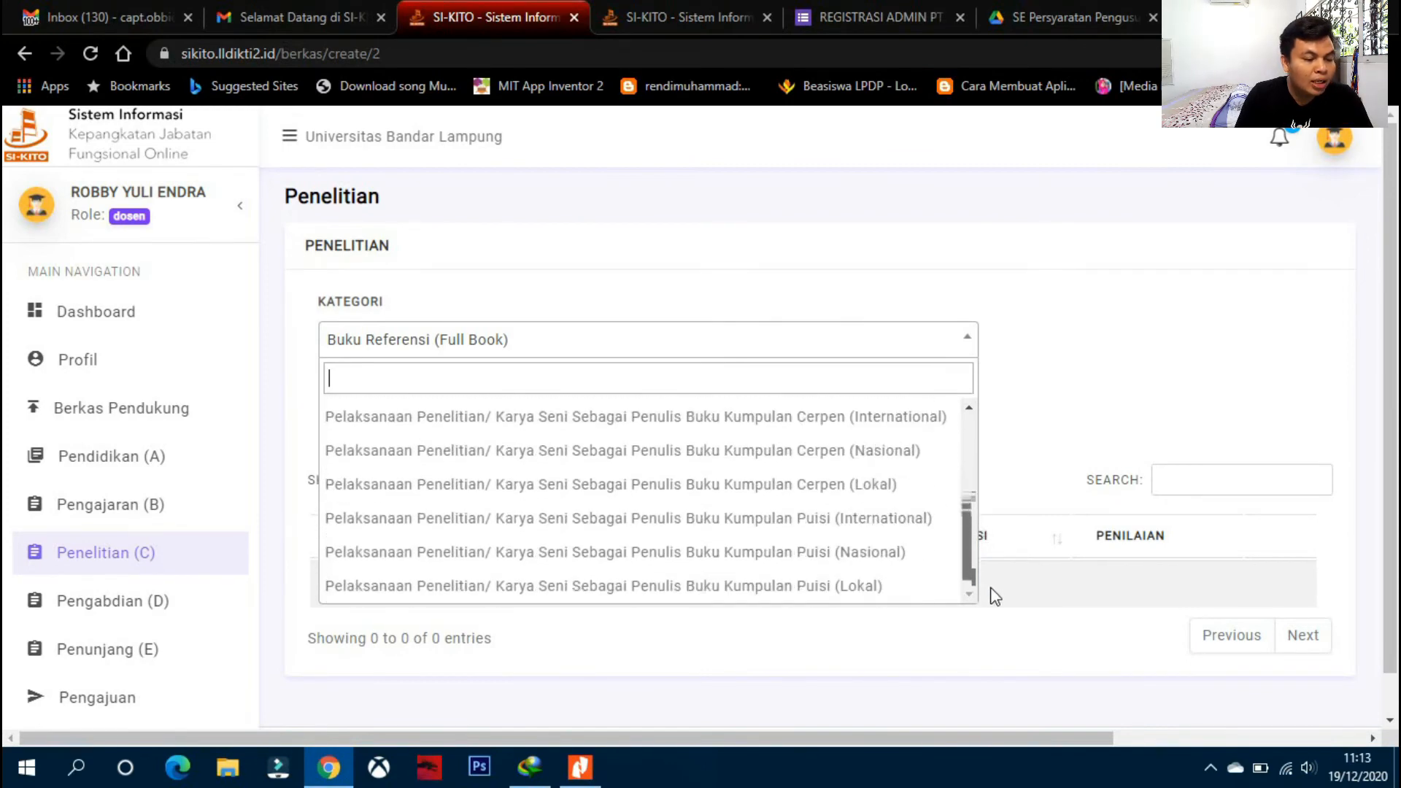
pyautogui.click(1173, 366)
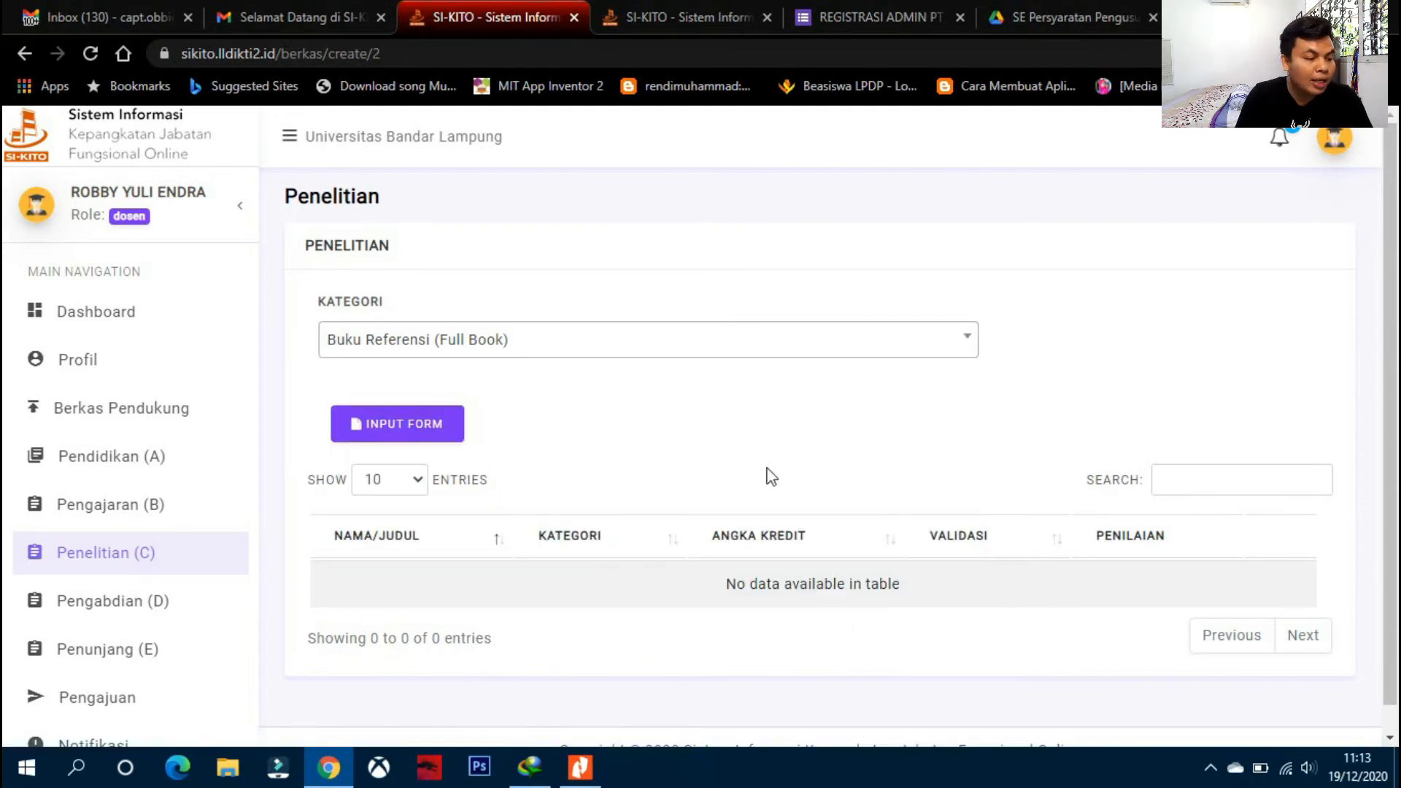
pyautogui.scroll(-1, 409, 555)
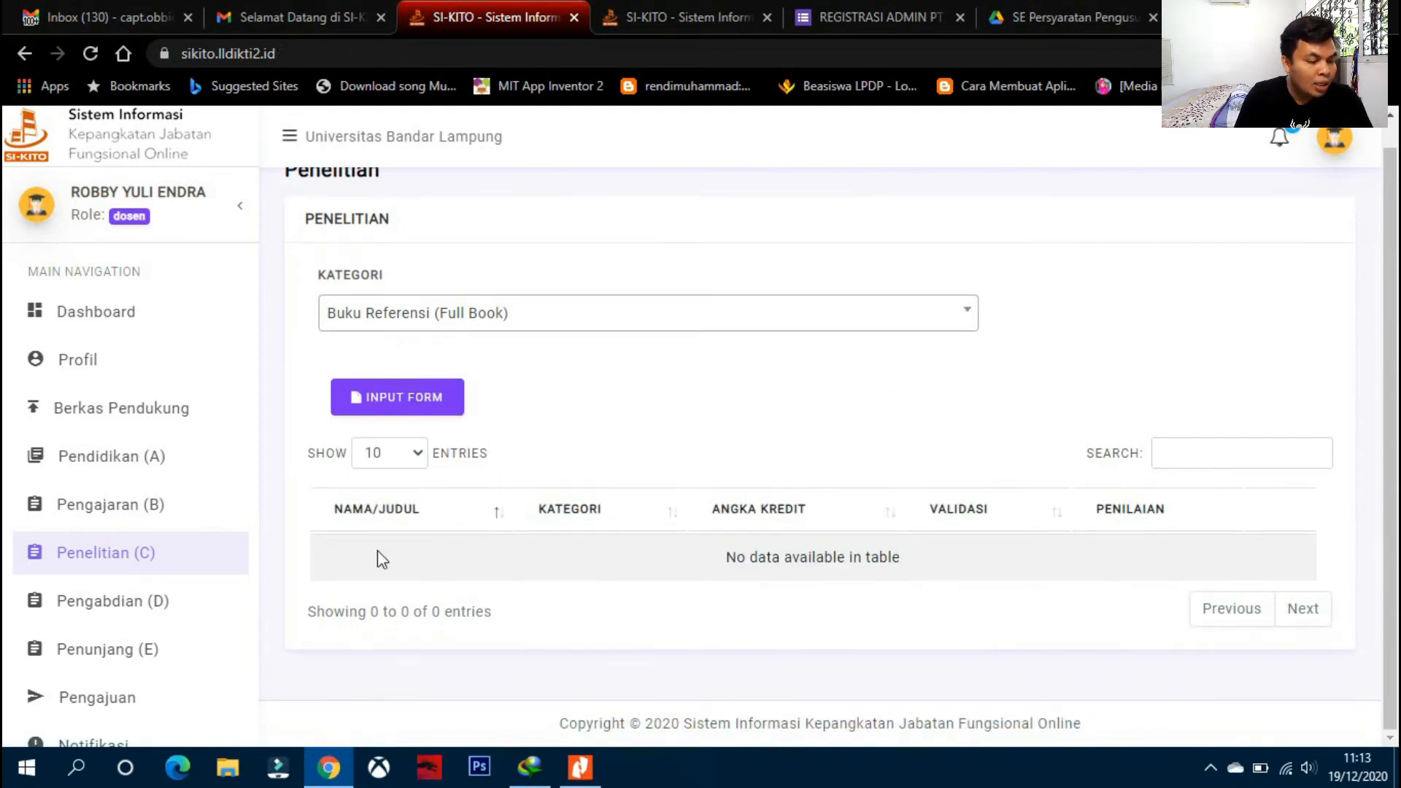
pyautogui.scroll(-1, 192, 600)
pyautogui.scroll(-1, 192, 600)
pyautogui.click(117, 532)
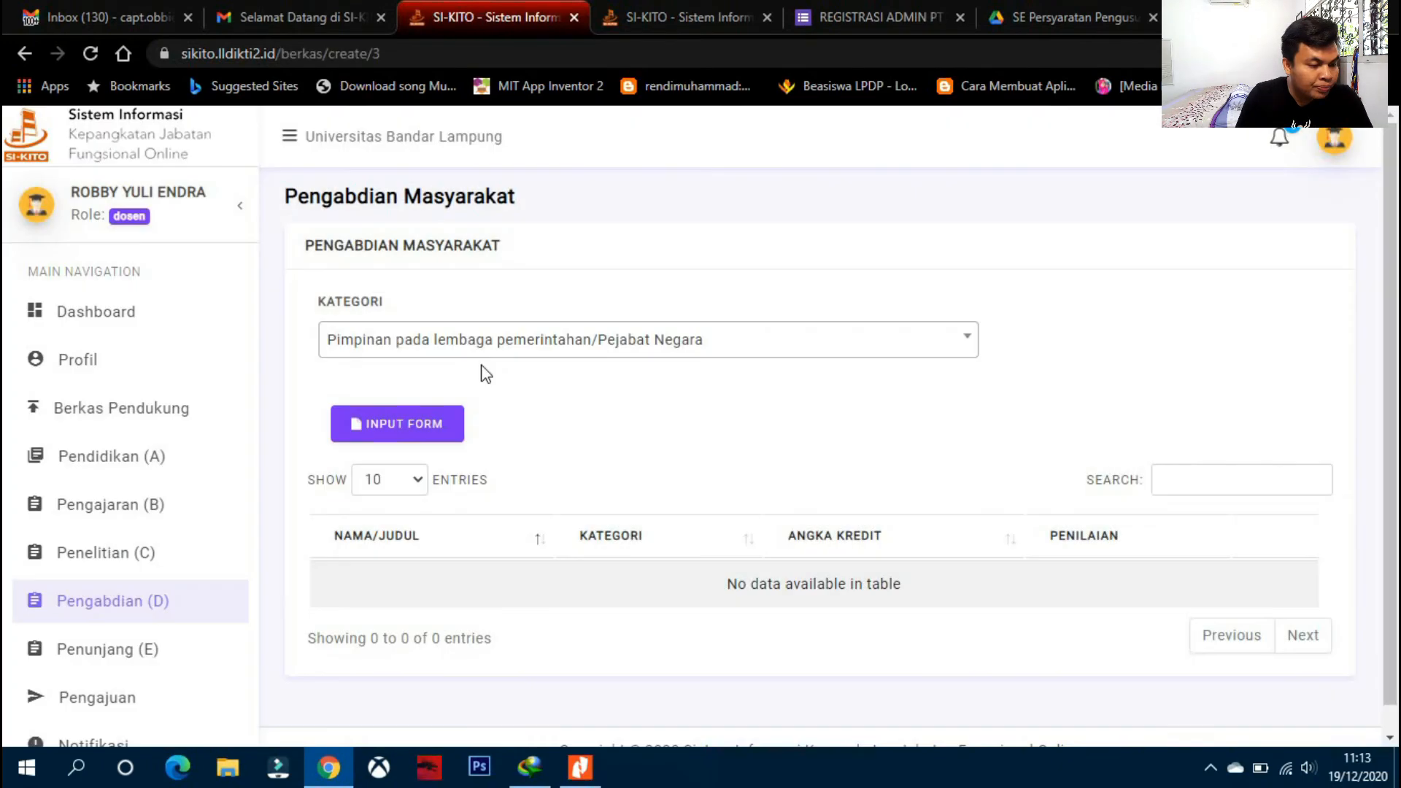
# - Set the category to Pelatihan/Penyuluhan Kurang dari satu semester/minimal 1 bulan (Lokal)
pyautogui.click(480, 351)
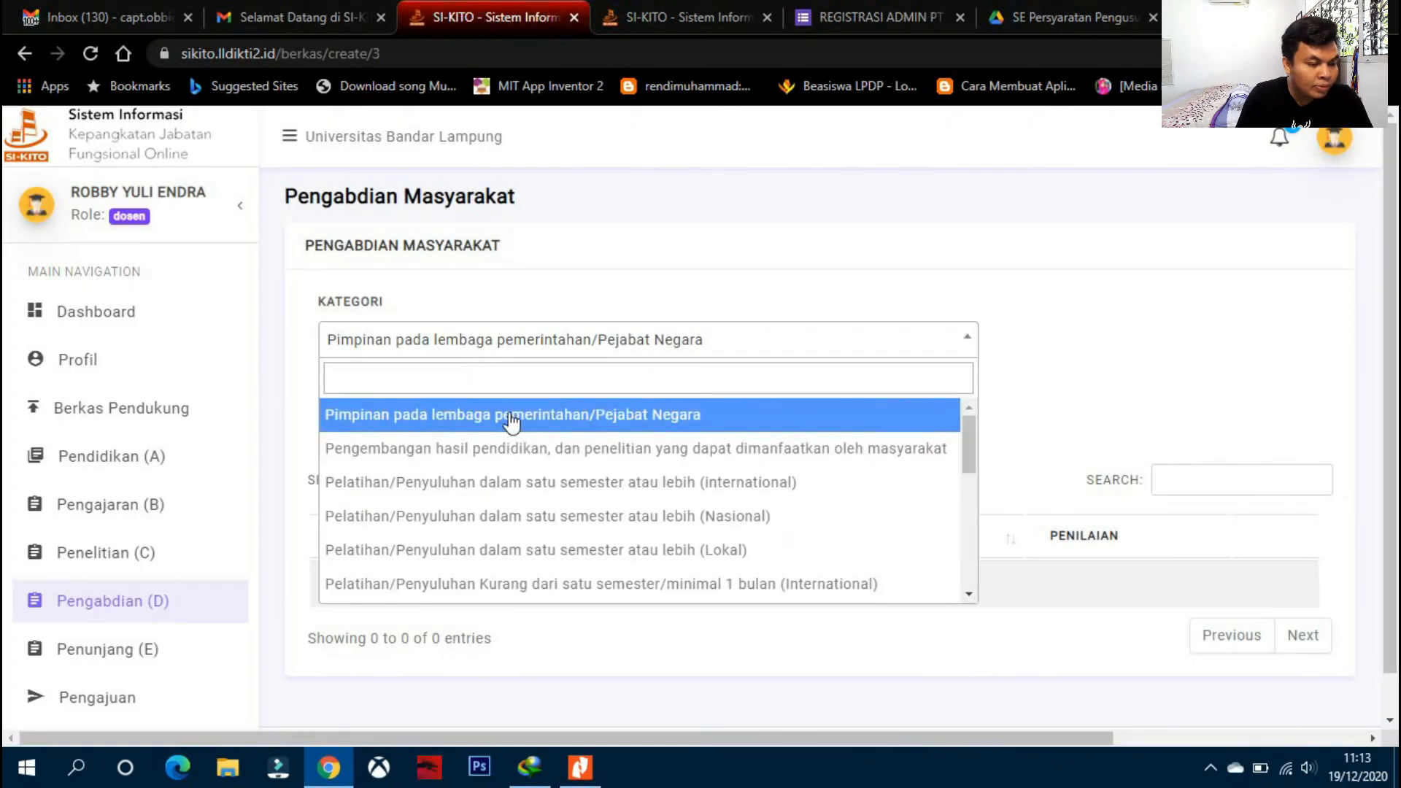
pyautogui.scroll(-6, 518, 445)
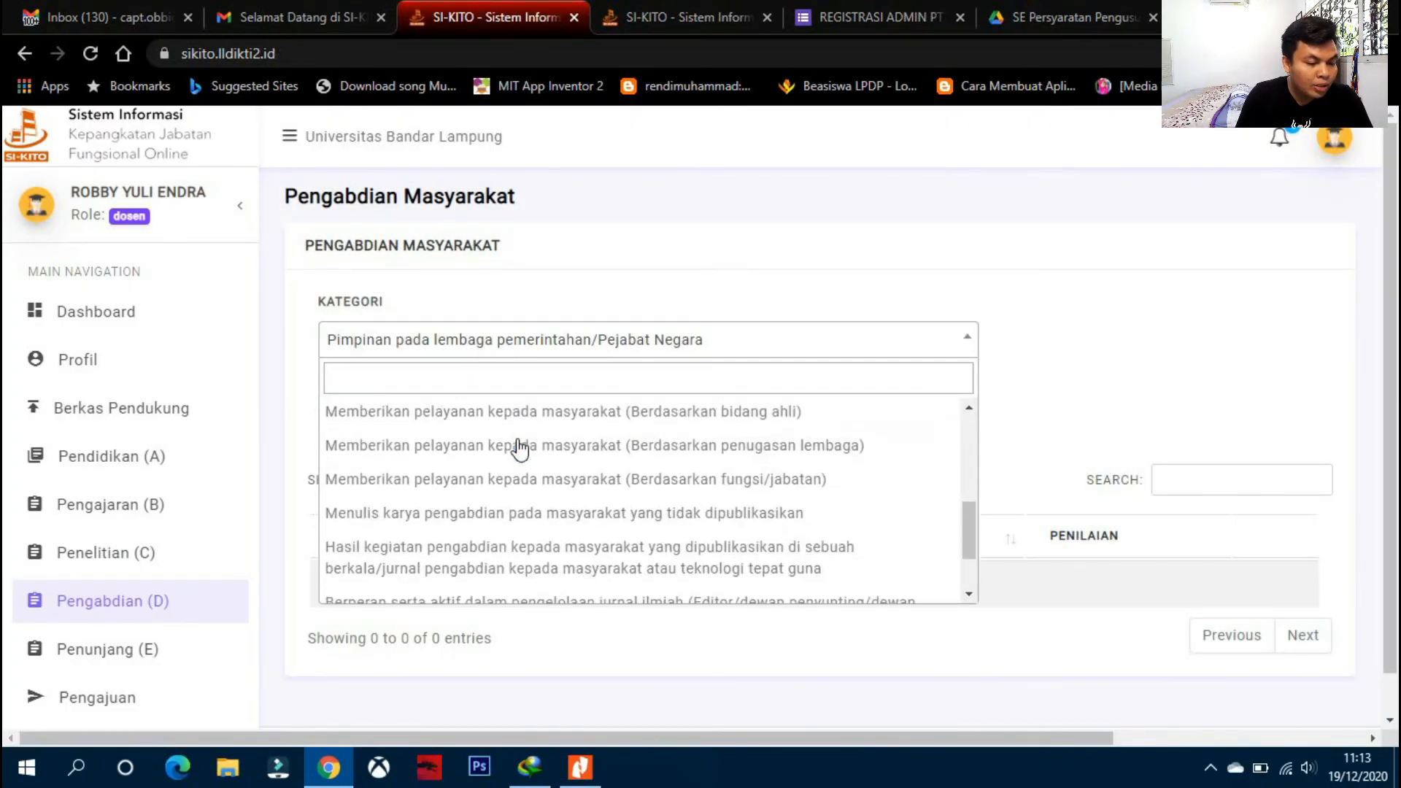
pyautogui.scroll(3, 520, 453)
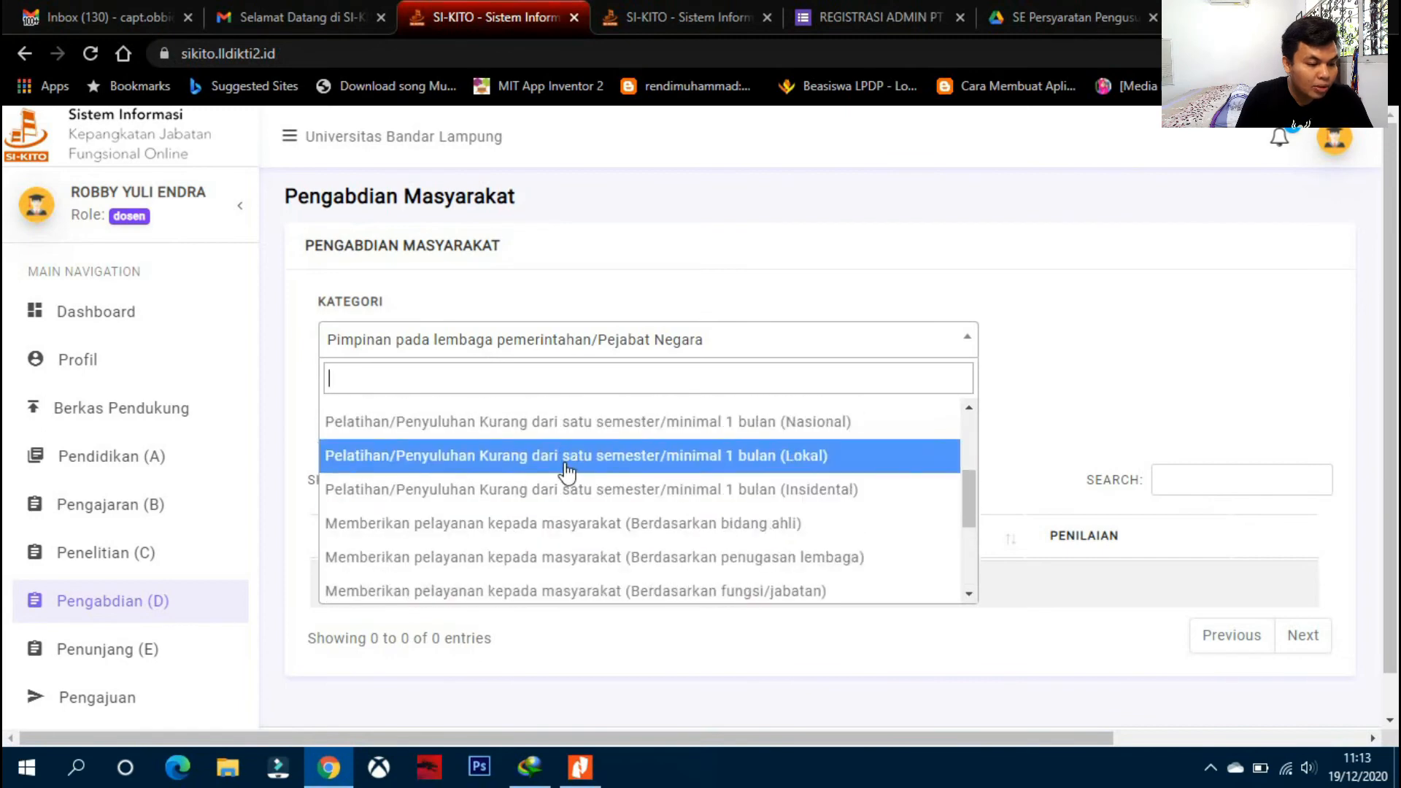
pyautogui.click(564, 460)
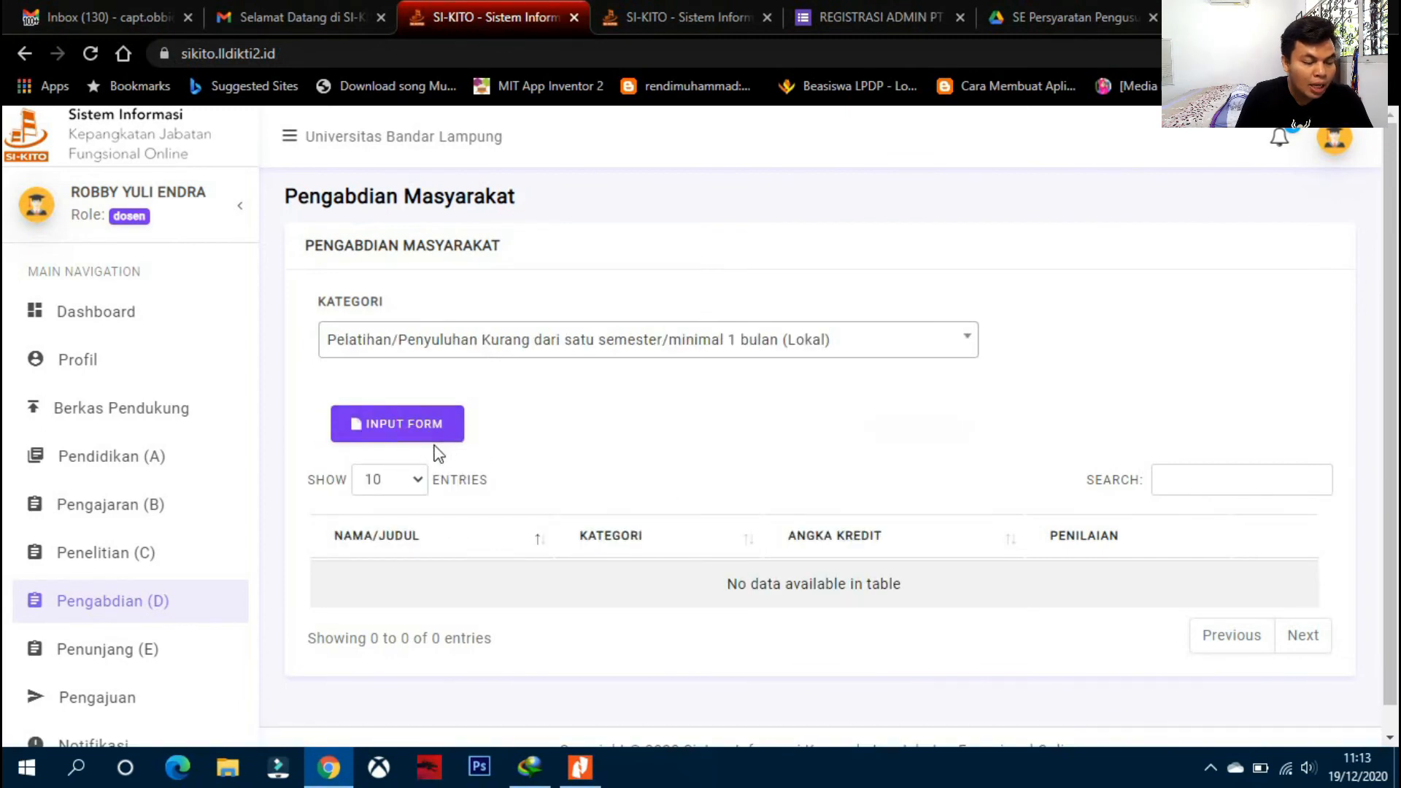
pyautogui.scroll(-1, 241, 555)
# - Scroll the Penunjang (E) form to SIMPAN, leaving its category unchanged, then go to Pengajuan
pyautogui.click(139, 655)
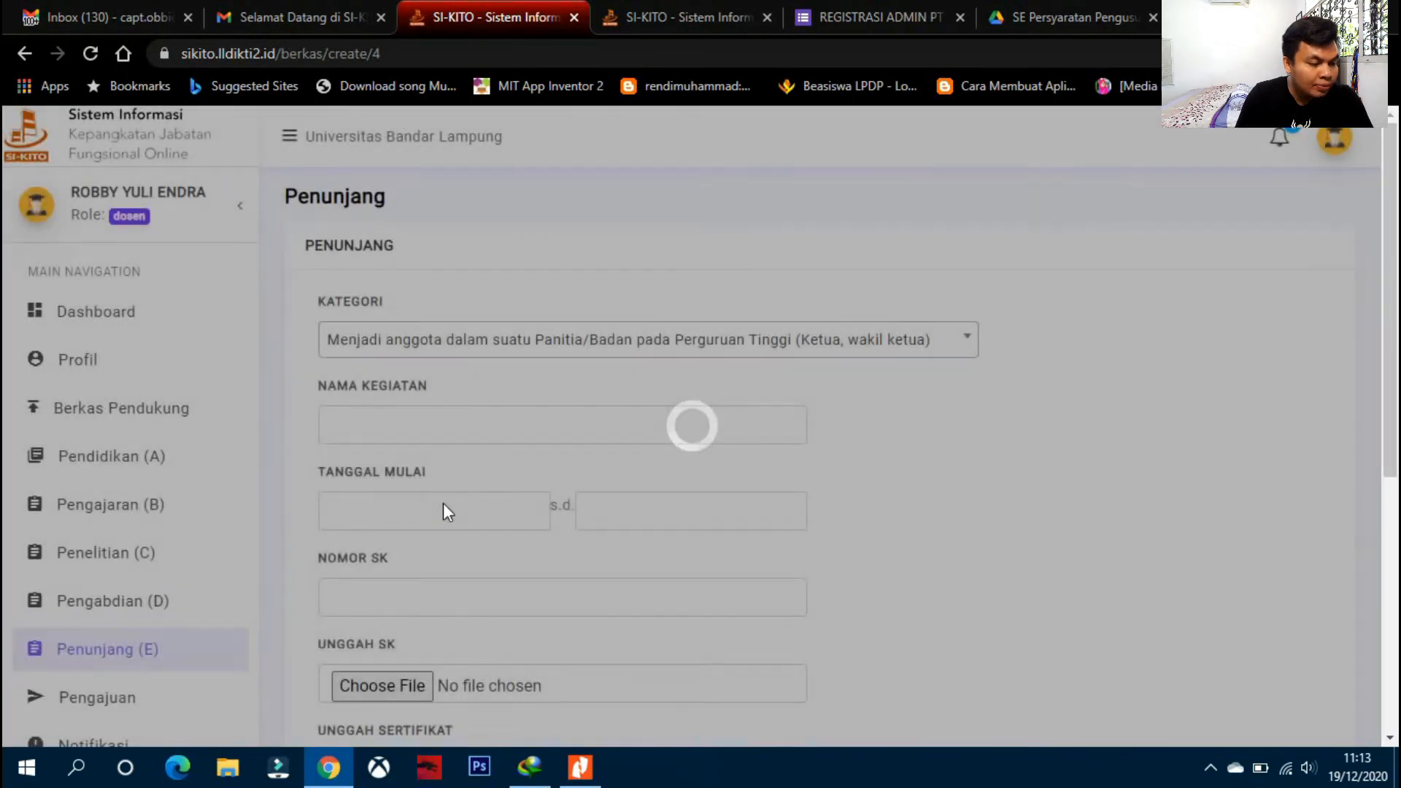
pyautogui.scroll(-2, 447, 503)
pyautogui.scroll(2, 452, 502)
pyautogui.scroll(-2, 470, 416)
pyautogui.scroll(-1, 470, 416)
pyautogui.scroll(3, 467, 415)
pyautogui.click(409, 343)
pyautogui.click(408, 343)
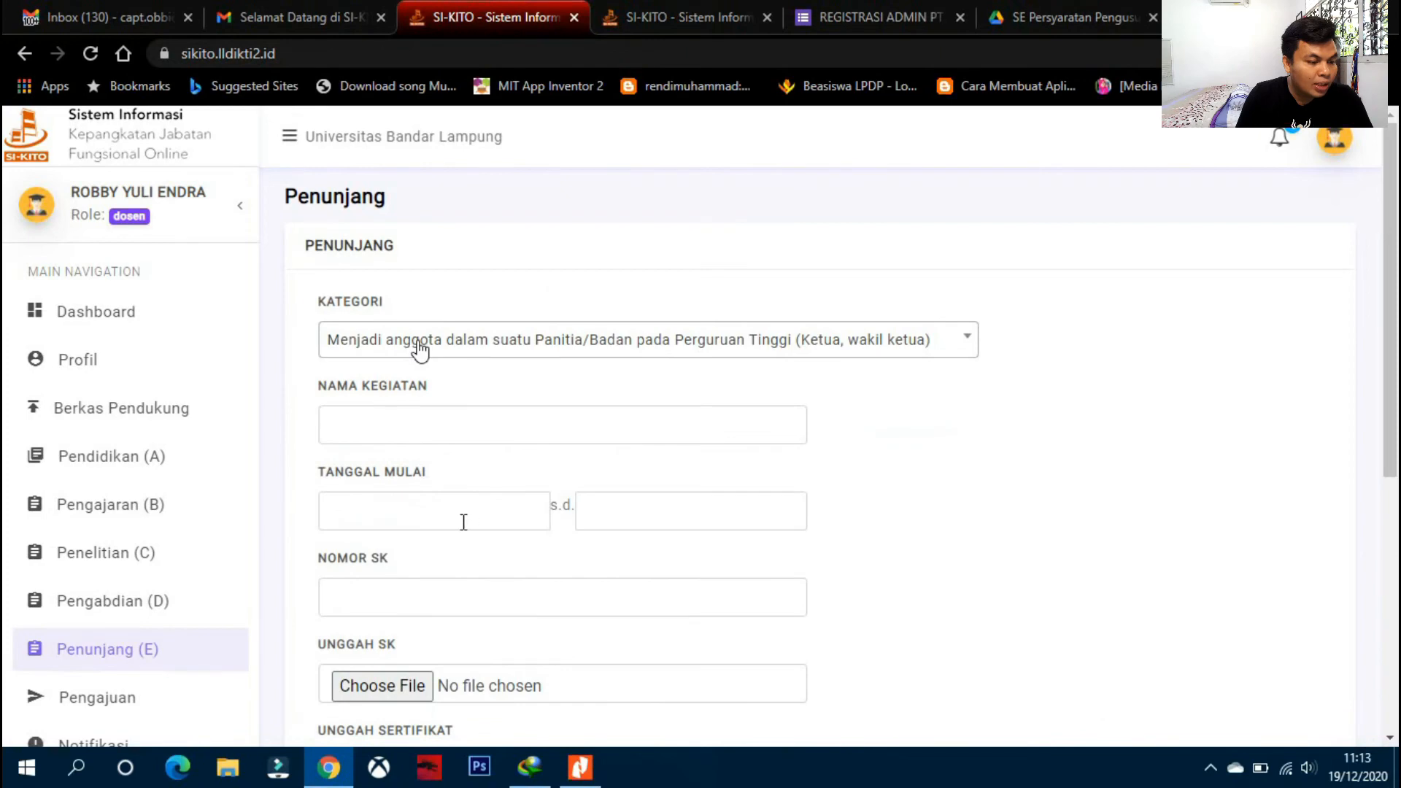
pyautogui.scroll(-6, 464, 540)
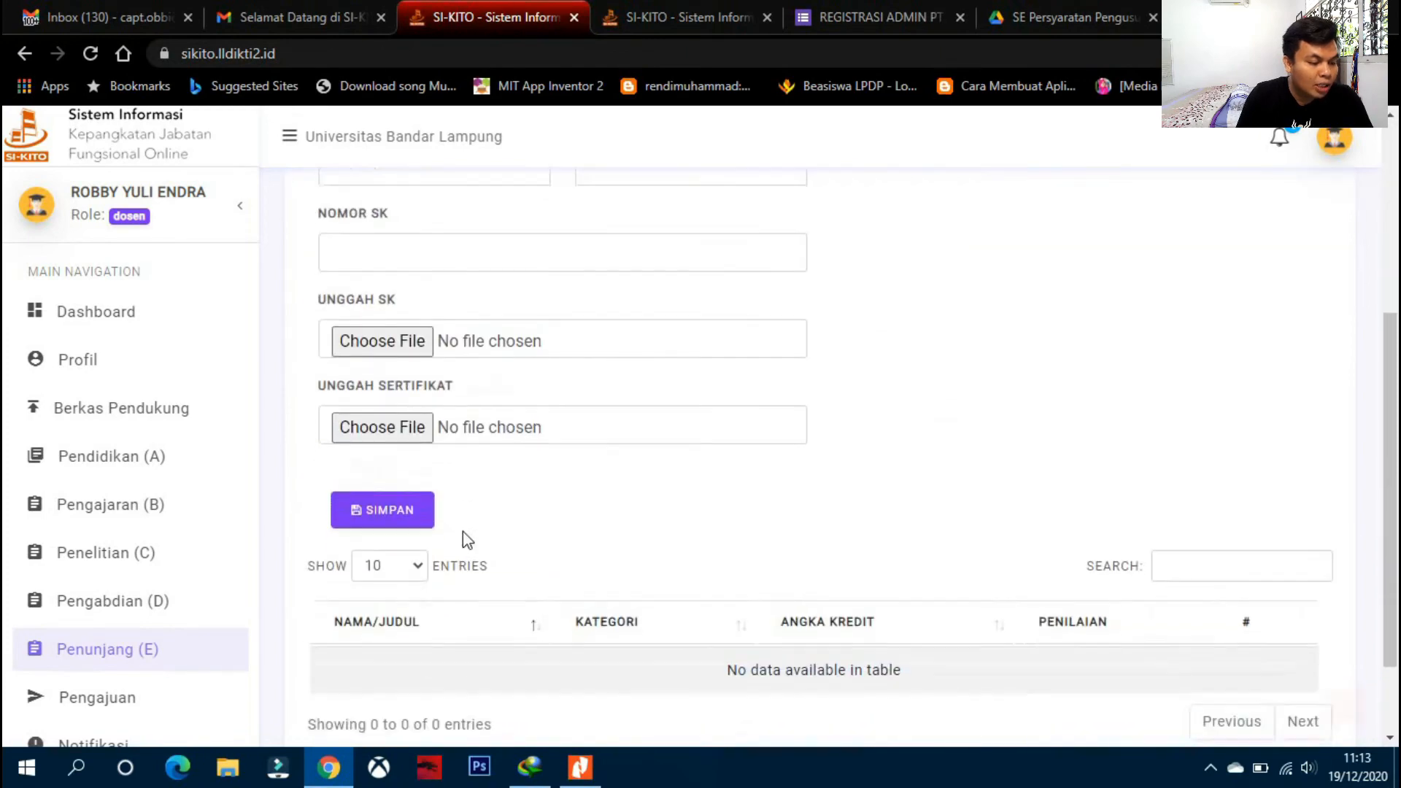
pyautogui.scroll(-1, 147, 678)
pyautogui.click(143, 620)
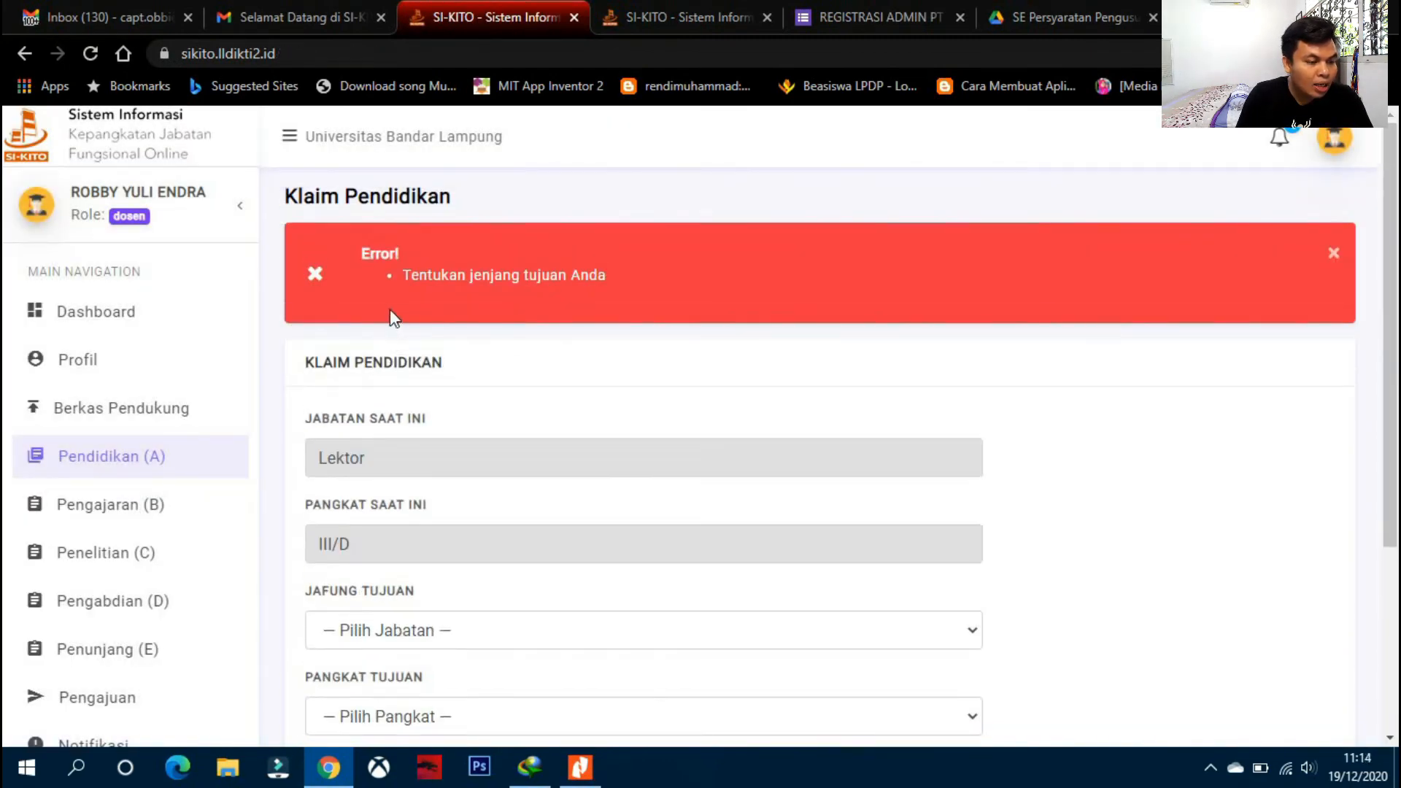
# - Check the Jafung Tujuan, Pangkat Tujuan and Klaim Pendidikan options without selecting any
pyautogui.scroll(-3, 344, 322)
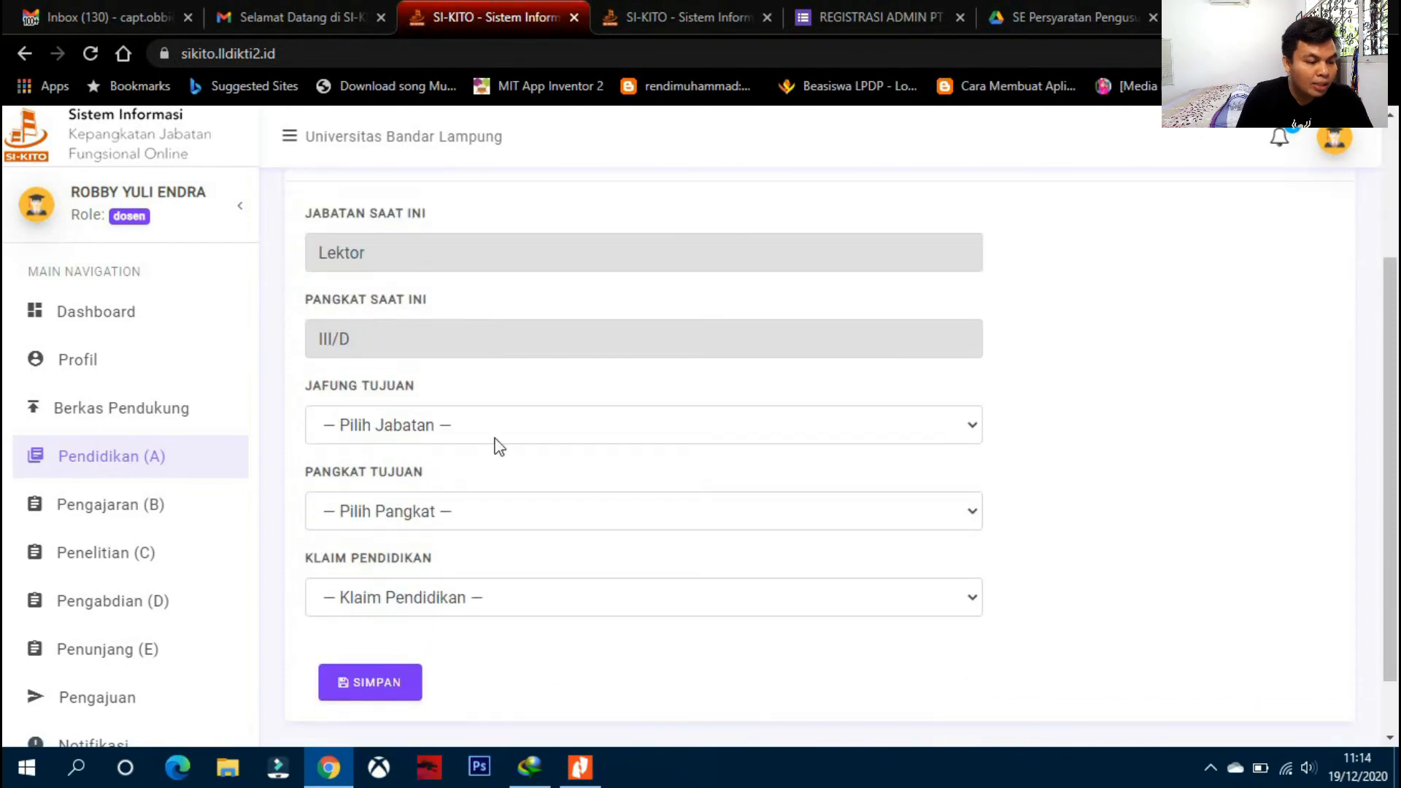
pyautogui.click(481, 429)
pyautogui.click(487, 431)
pyautogui.click(491, 511)
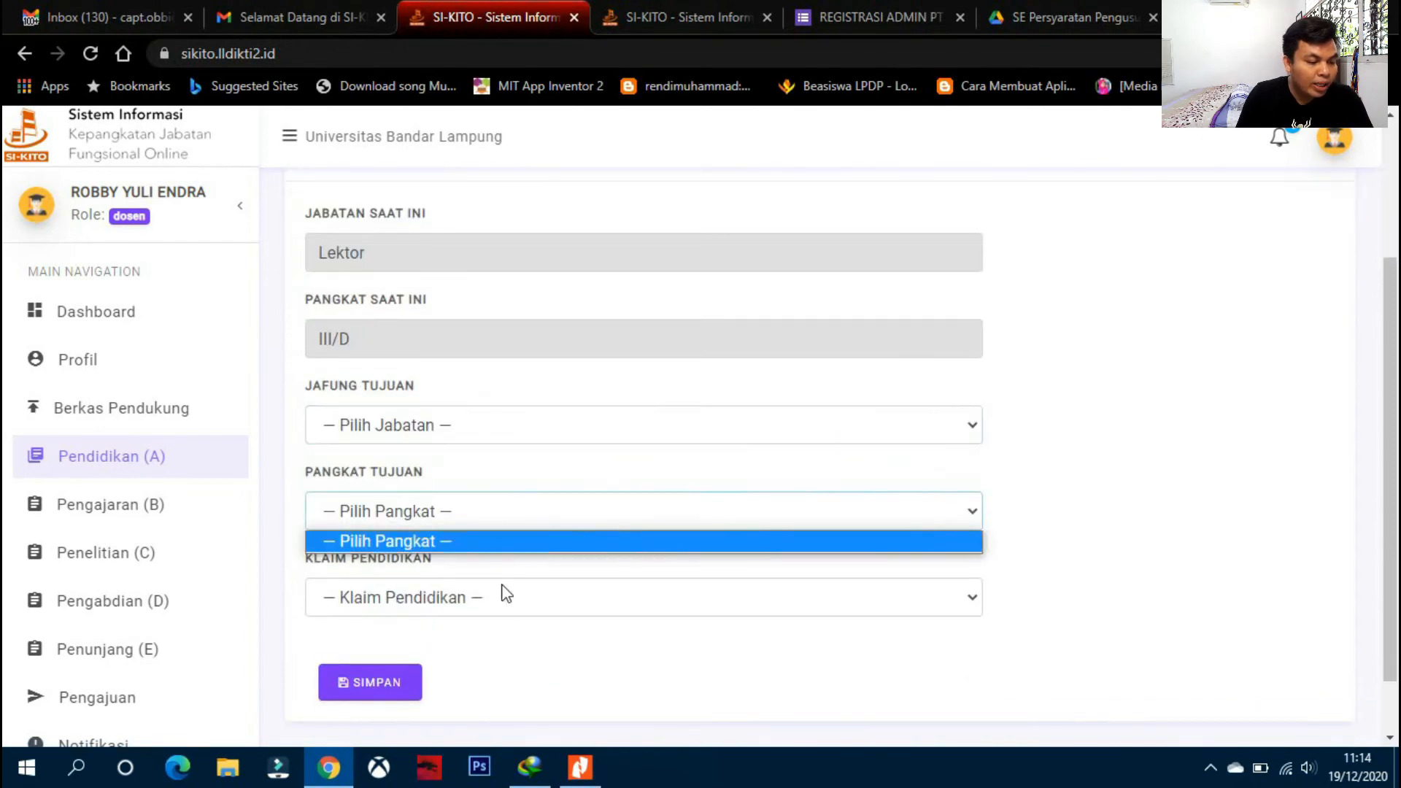
pyautogui.click(501, 599)
pyautogui.click(506, 601)
# - Try saving the Klaim Pendidikan form with no target rank, then return to the Dashboard
pyautogui.scroll(-1, 546, 591)
pyautogui.scroll(-1, 162, 657)
pyautogui.click(370, 610)
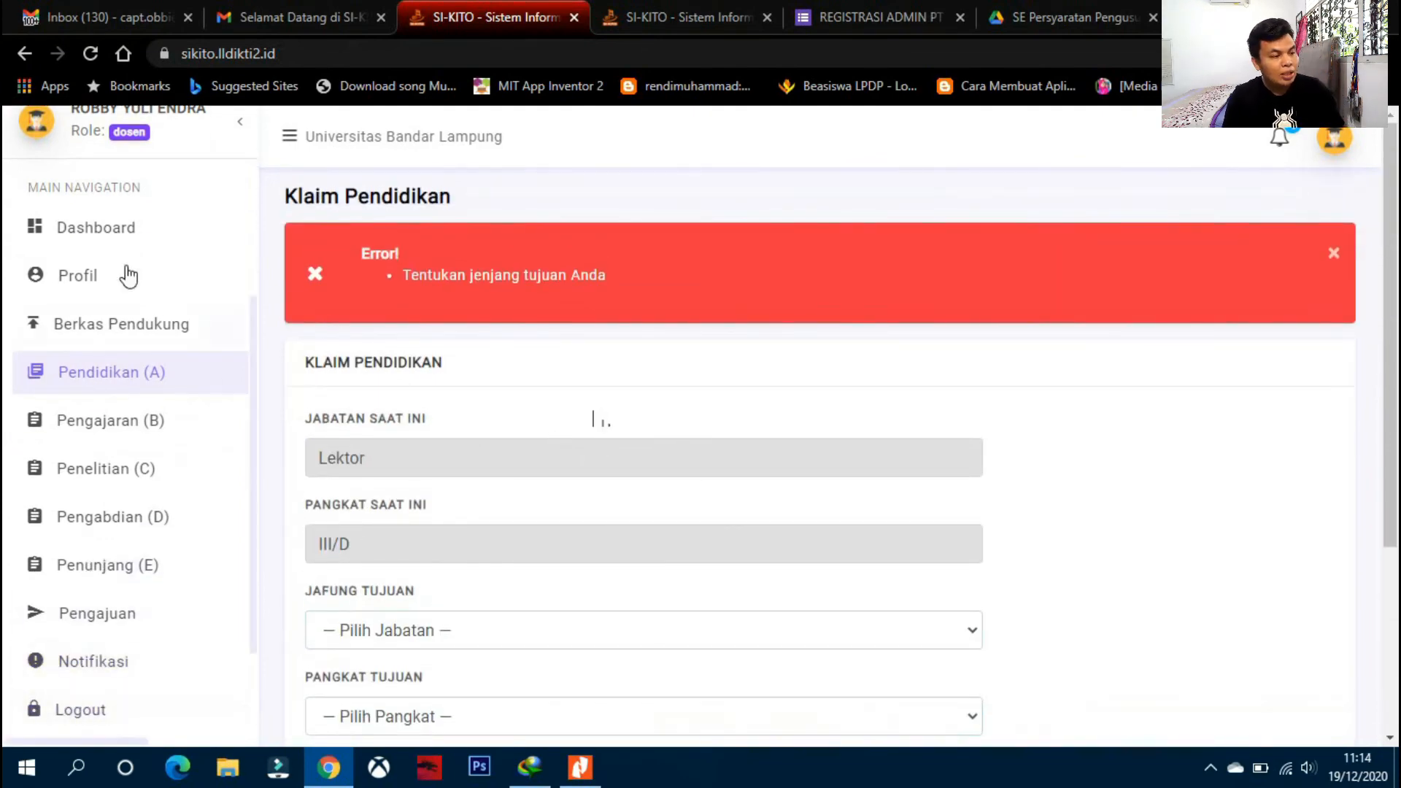
pyautogui.click(108, 239)
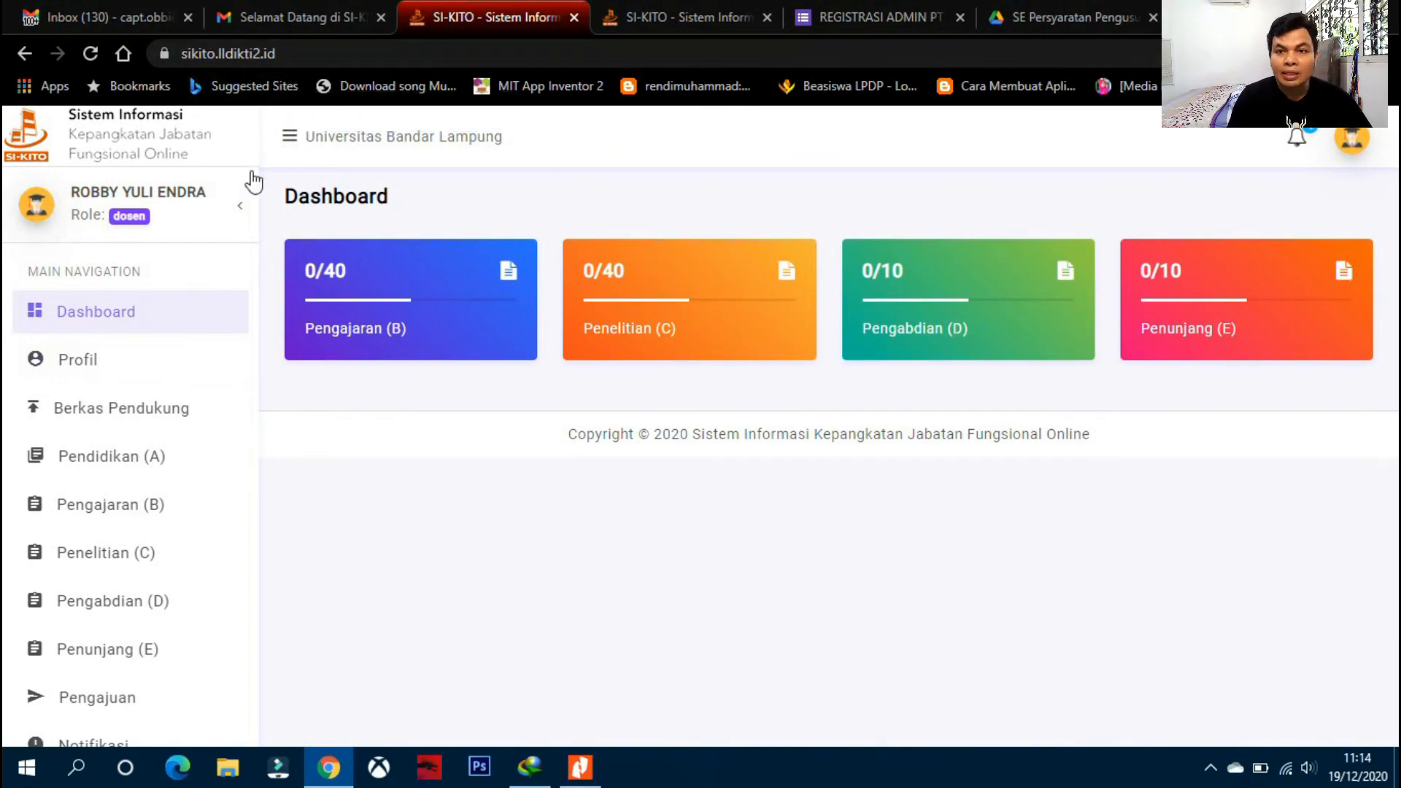
pyautogui.scroll(-1, 203, 306)
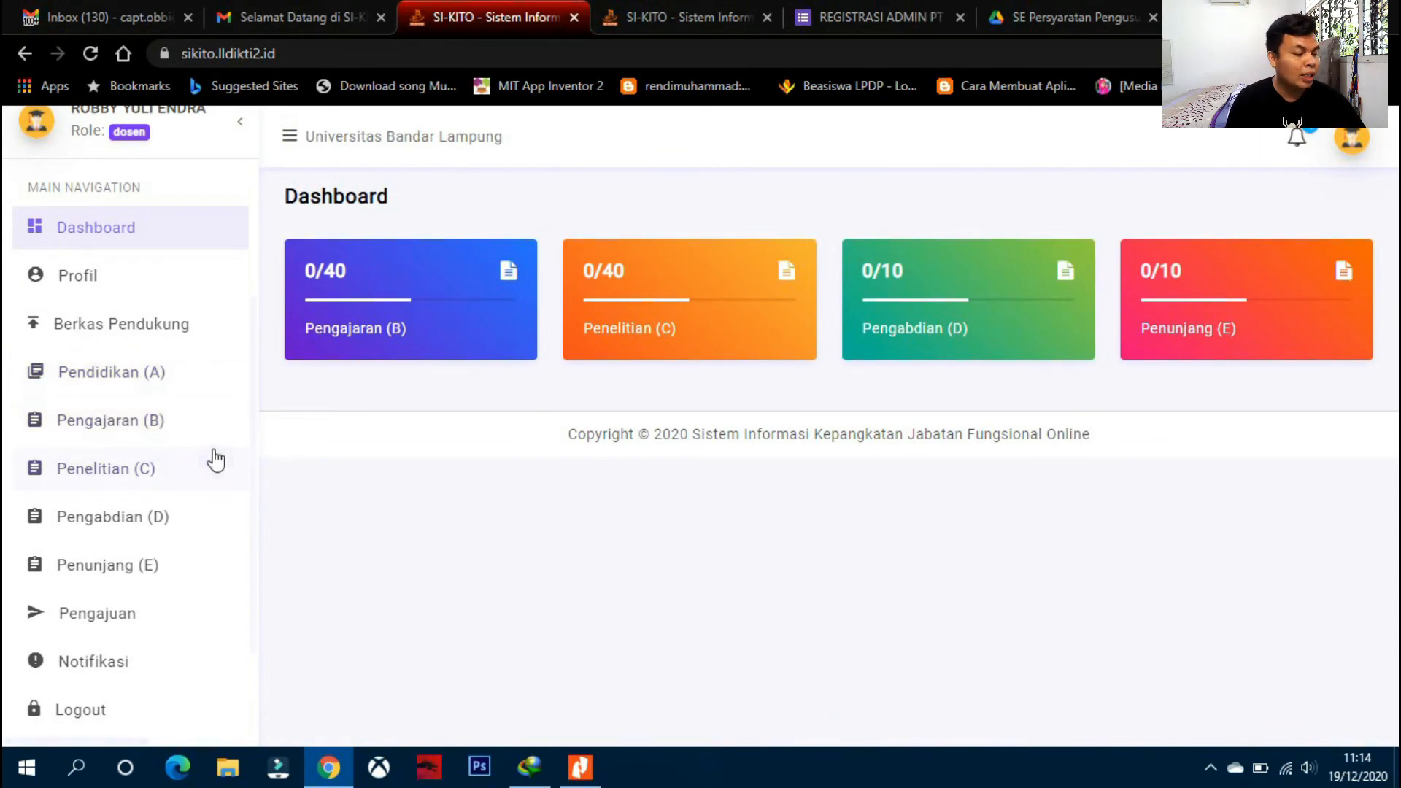
pyautogui.scroll(2, 215, 466)
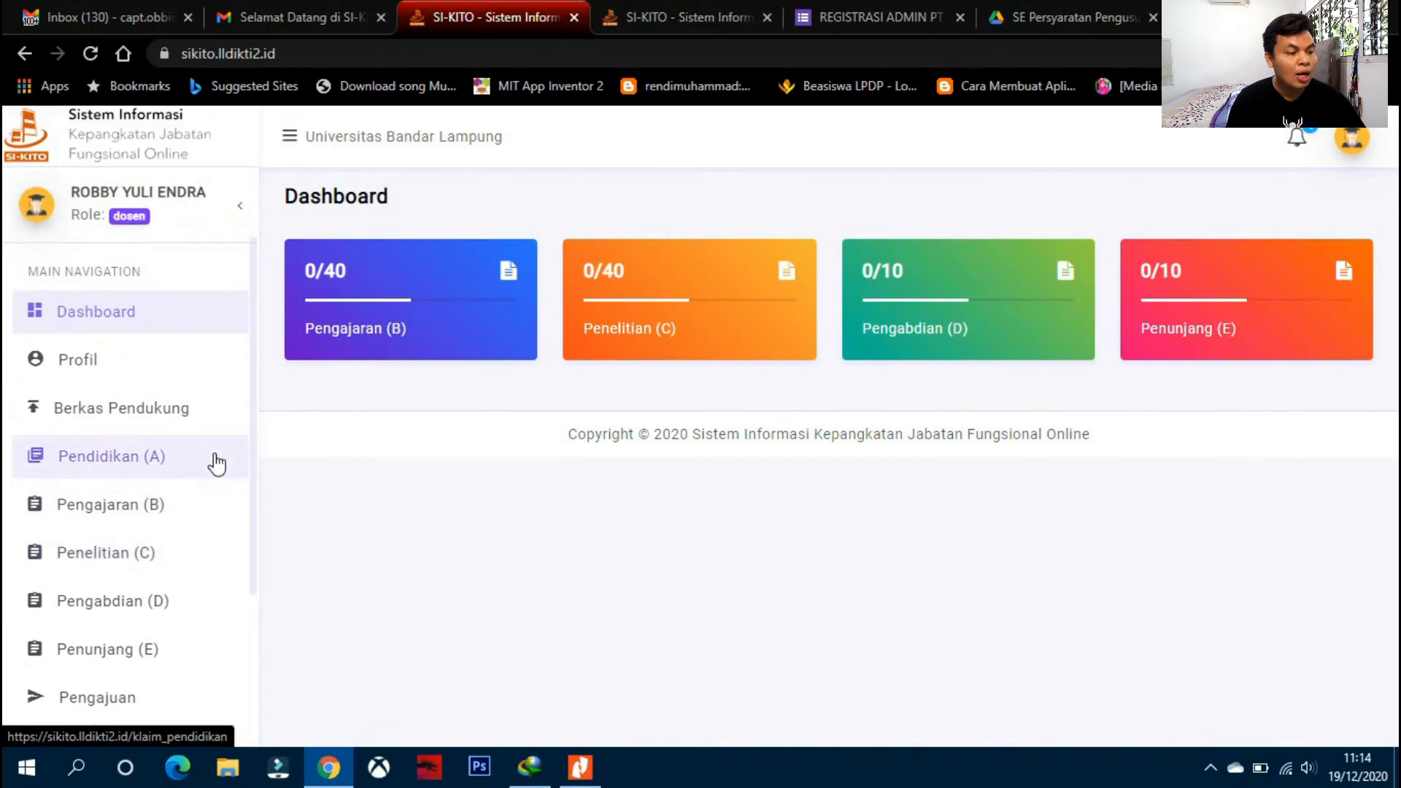